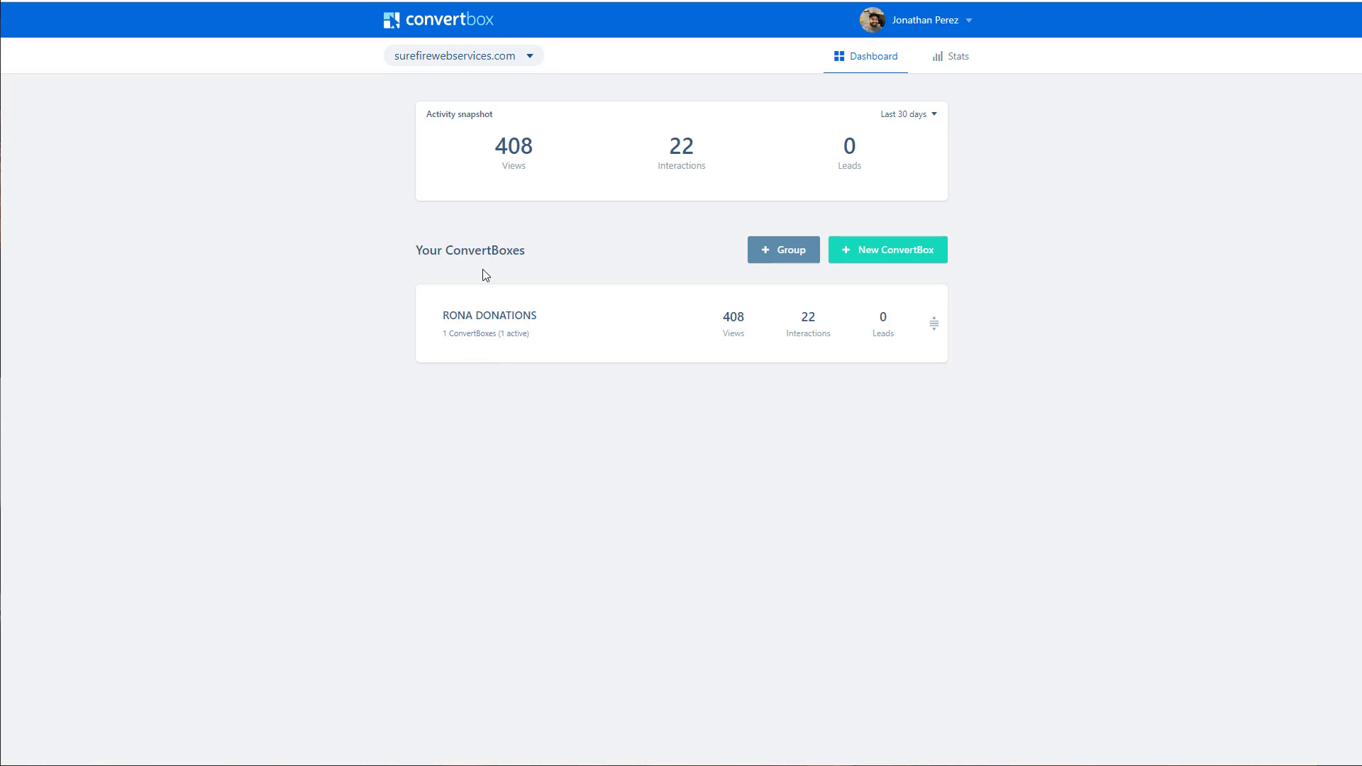
Begin a new ConvertBox group and name it Keep Up To Date.
click(791, 252)
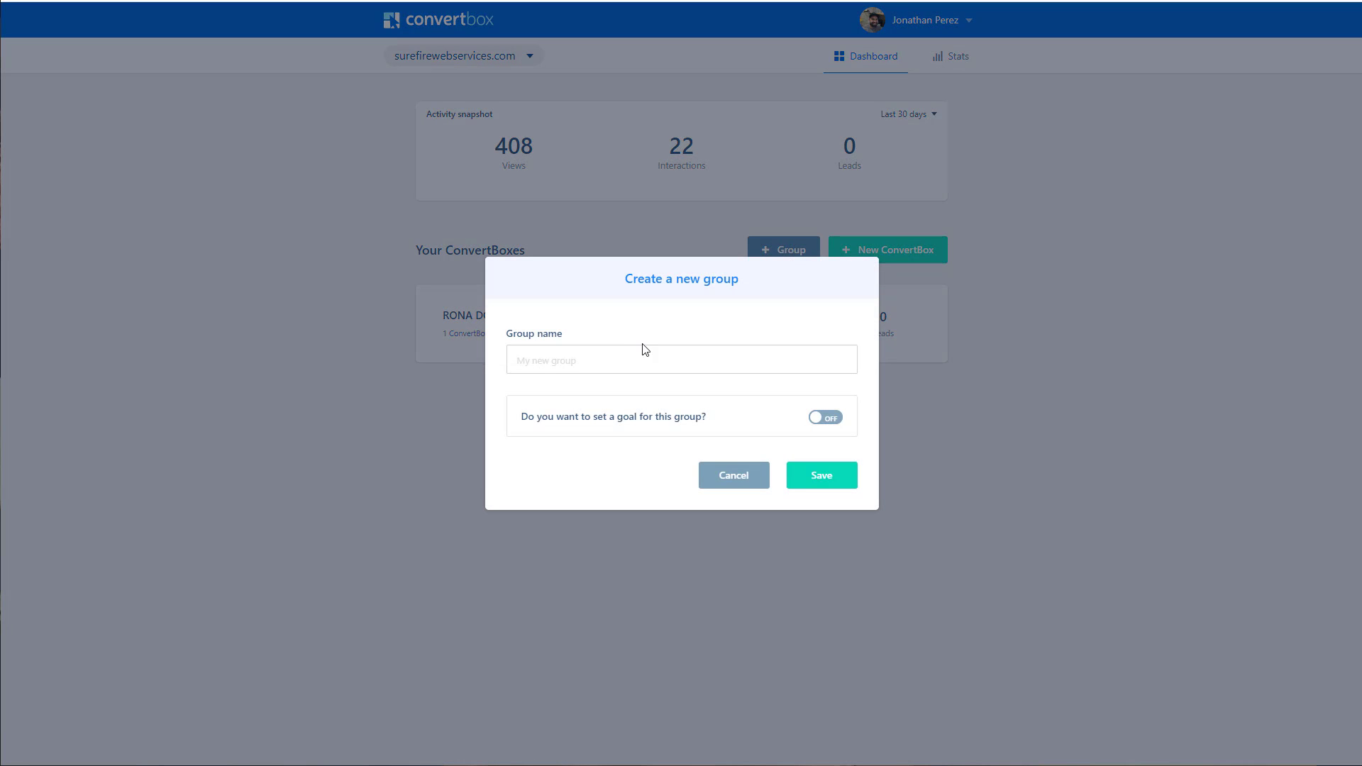
click(711, 479)
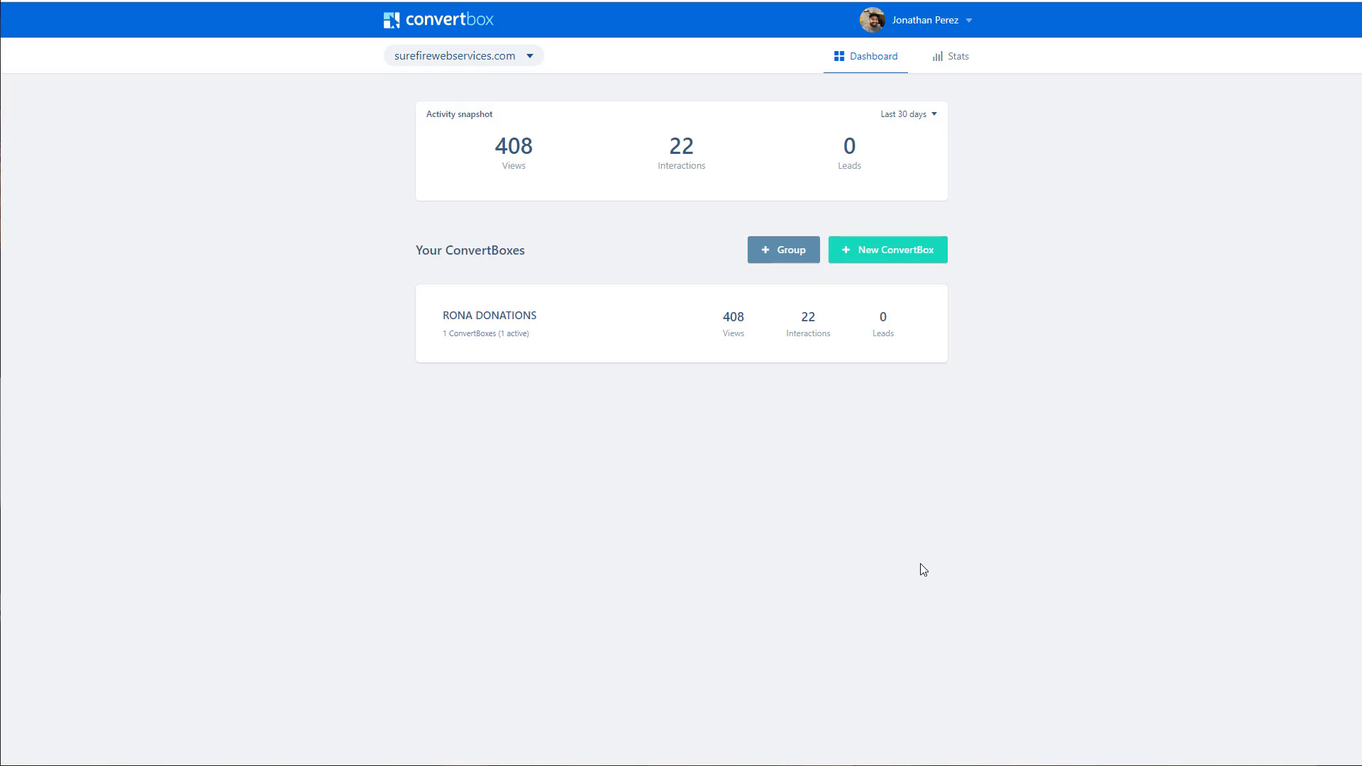
click(800, 258)
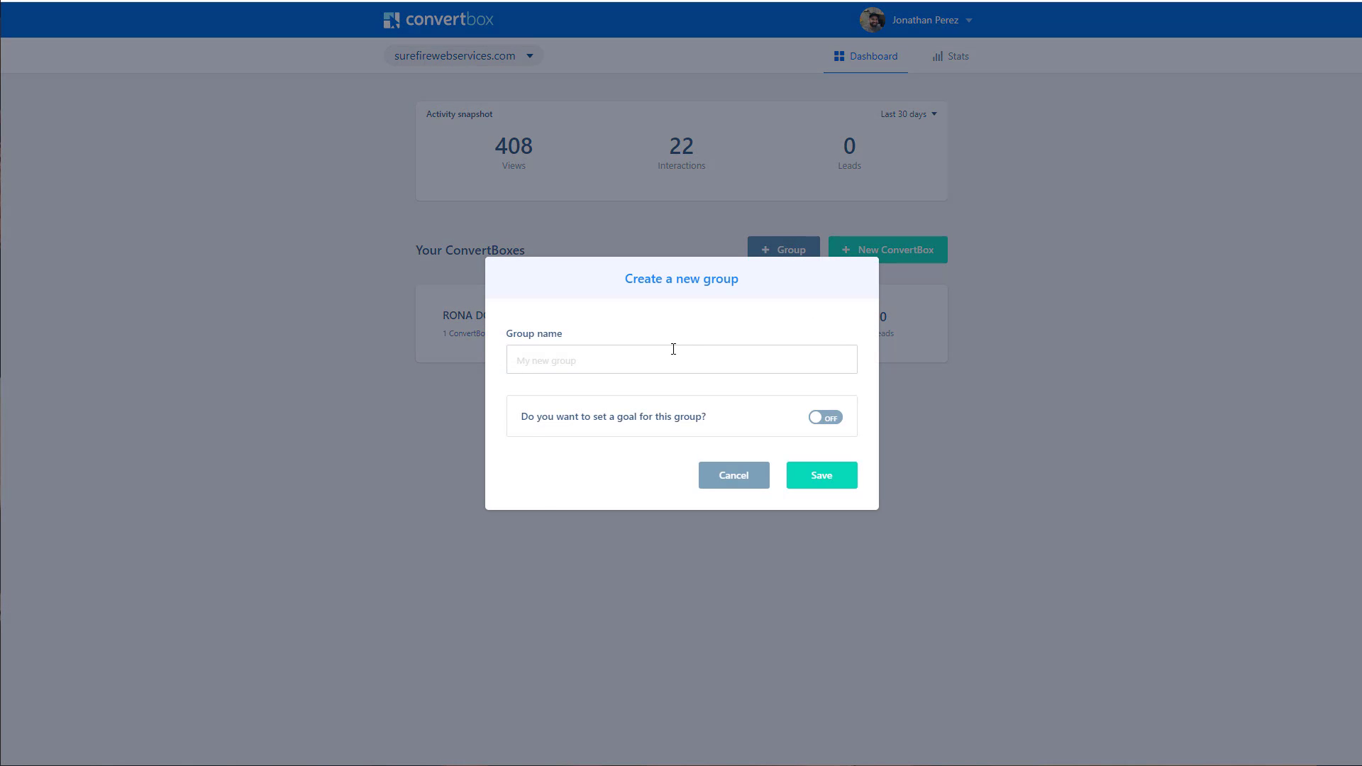
click(666, 355)
text(Keep Up To Date)
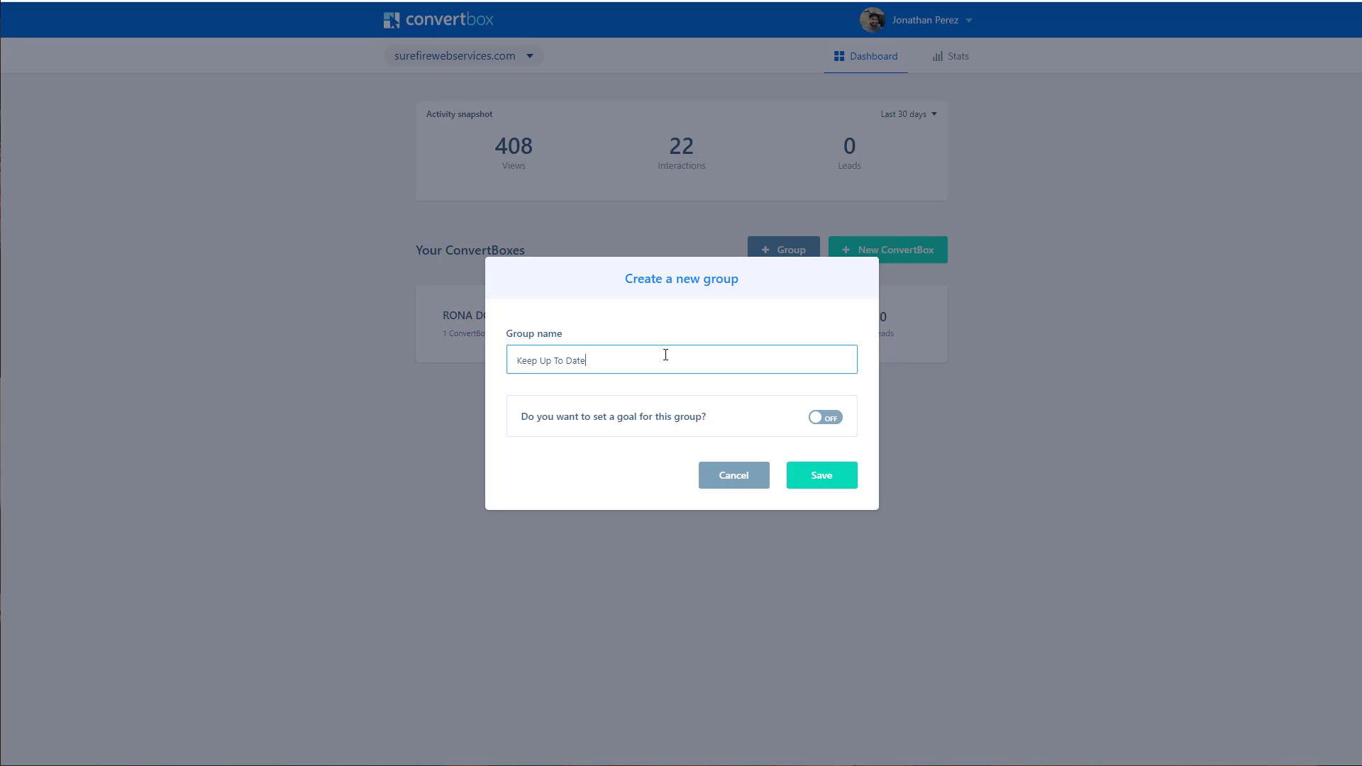
Enable a group goal that stops showing it once visitors have met the goal of any ConvertBox inside, and save the group.
click(822, 417)
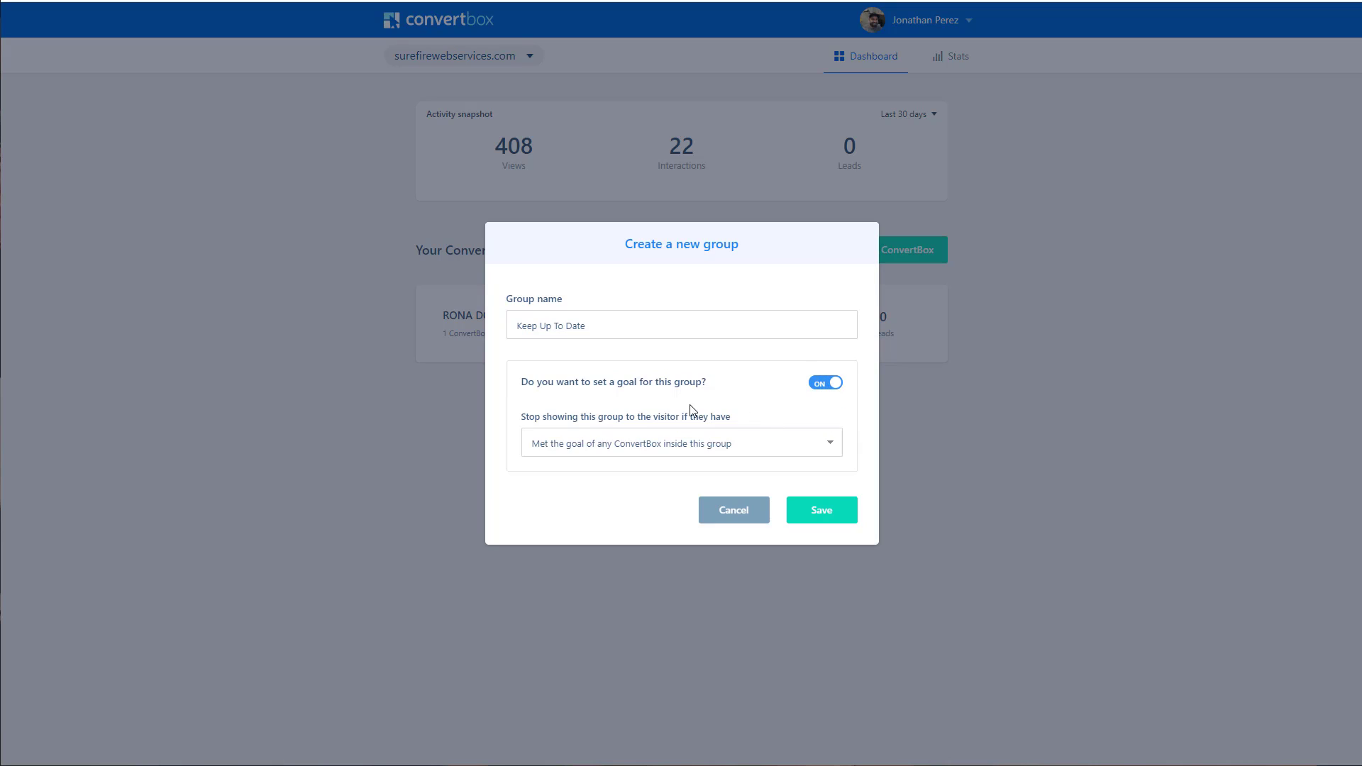
click(741, 449)
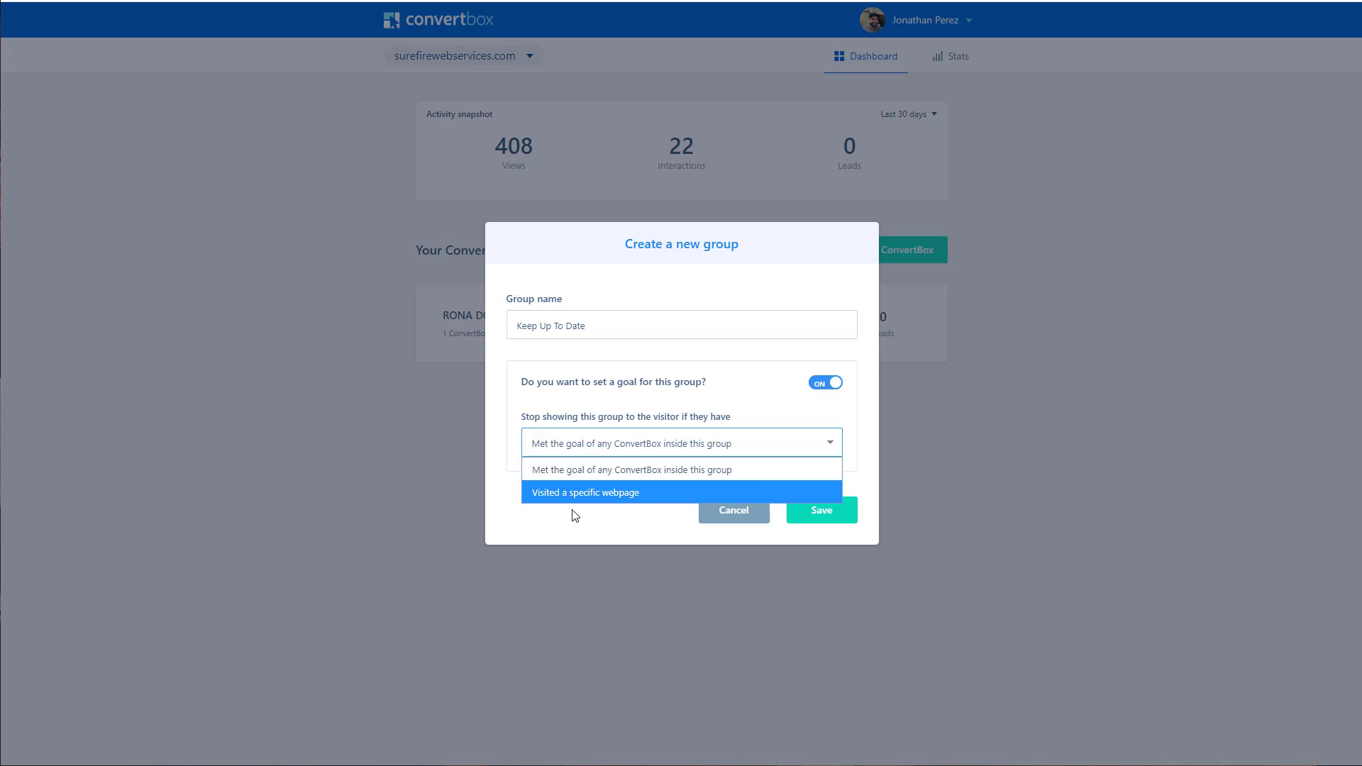
click(568, 472)
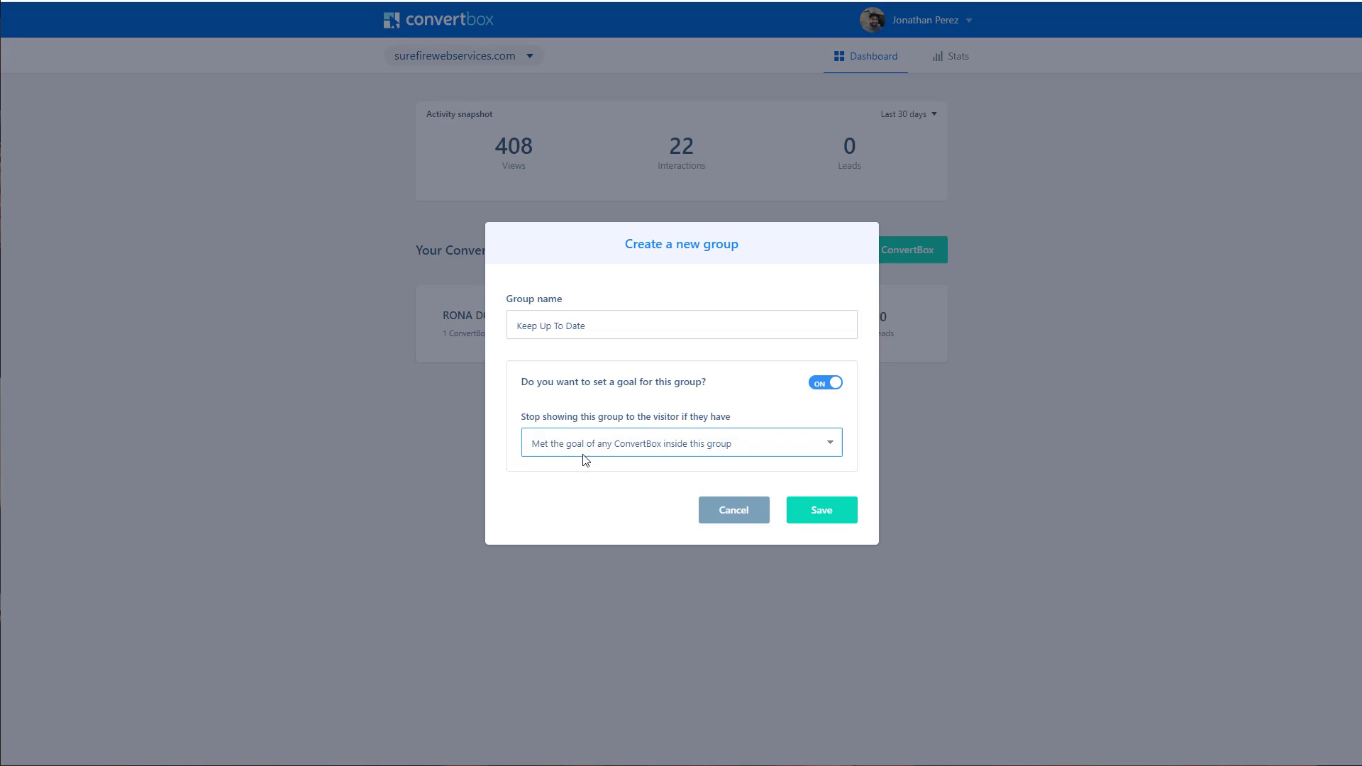
click(827, 516)
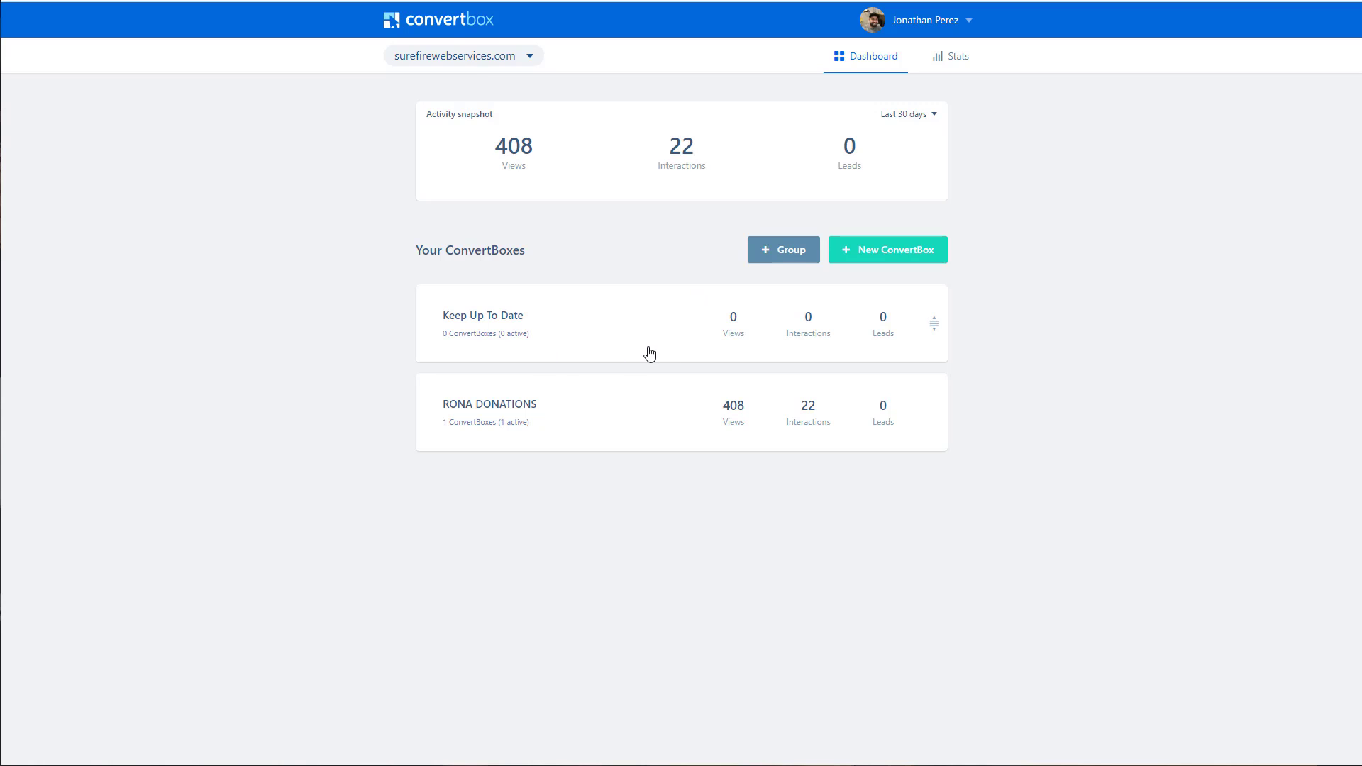
Create a new ConvertBox named Pop Up Conversion in the Keep Up To Date group and proceed to the type selection.
click(911, 255)
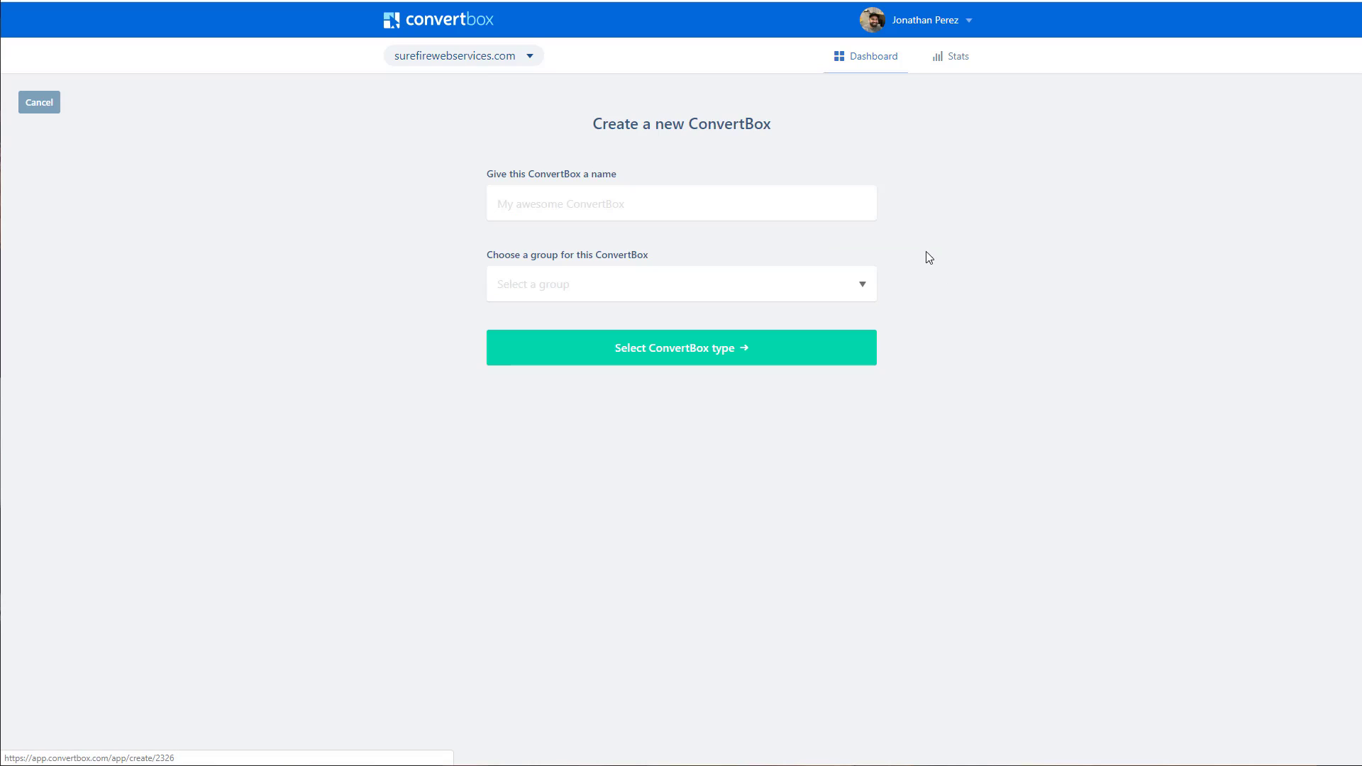
click(597, 202)
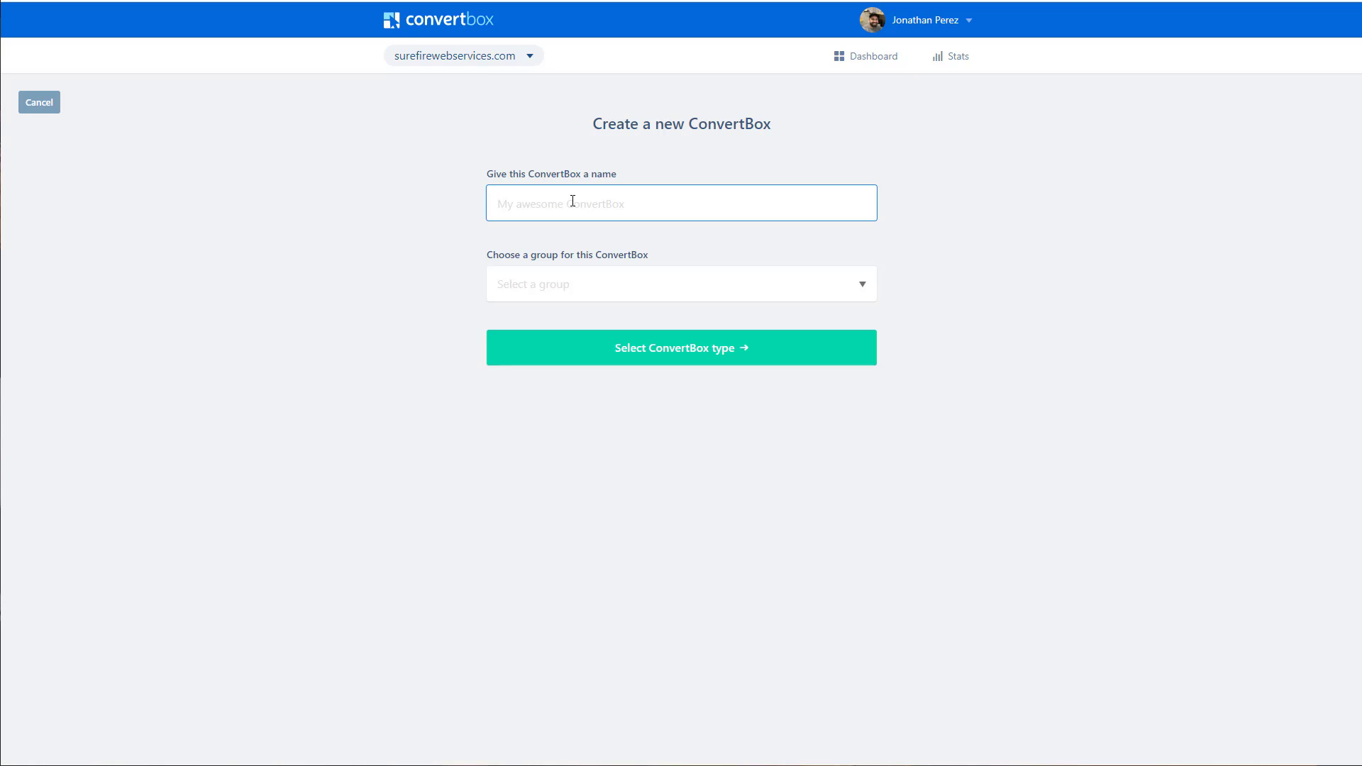
text(Pop Up Conversion)
click(603, 292)
click(539, 323)
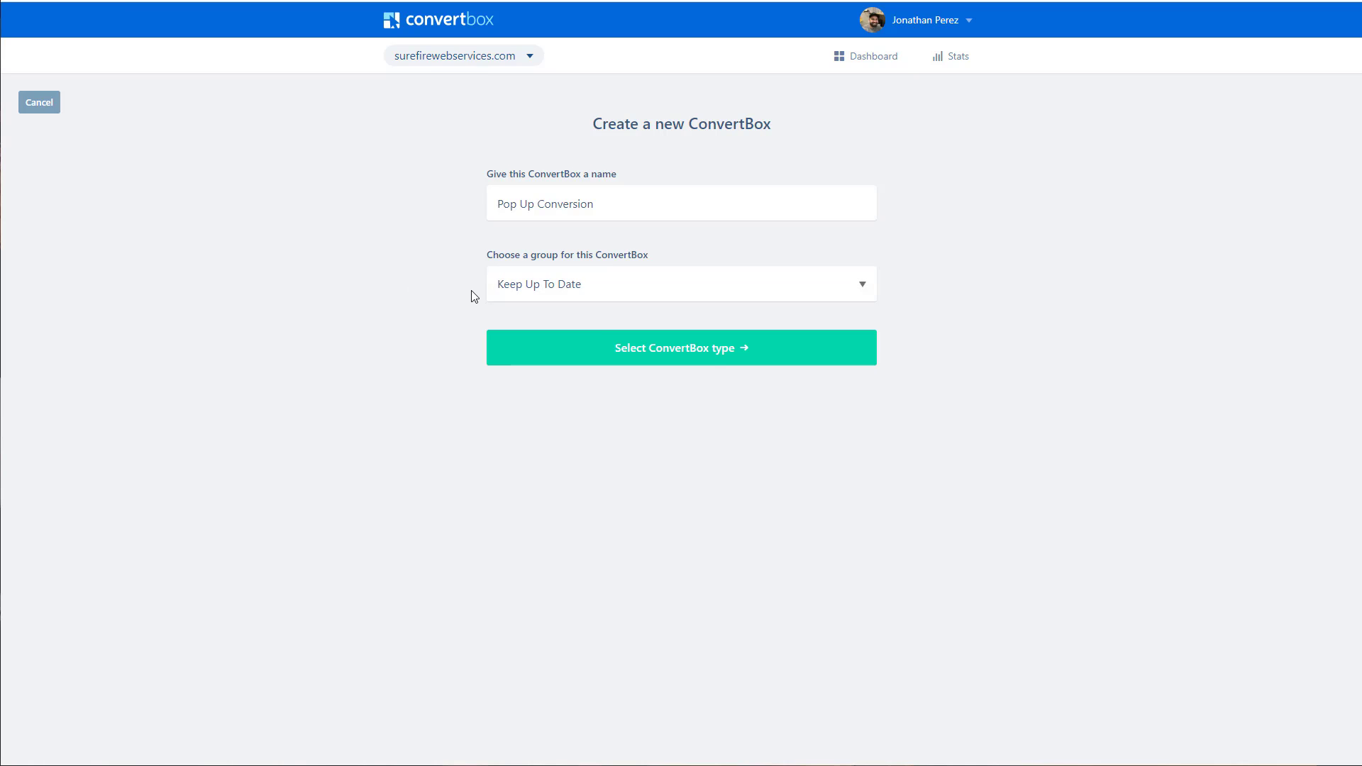
click(710, 353)
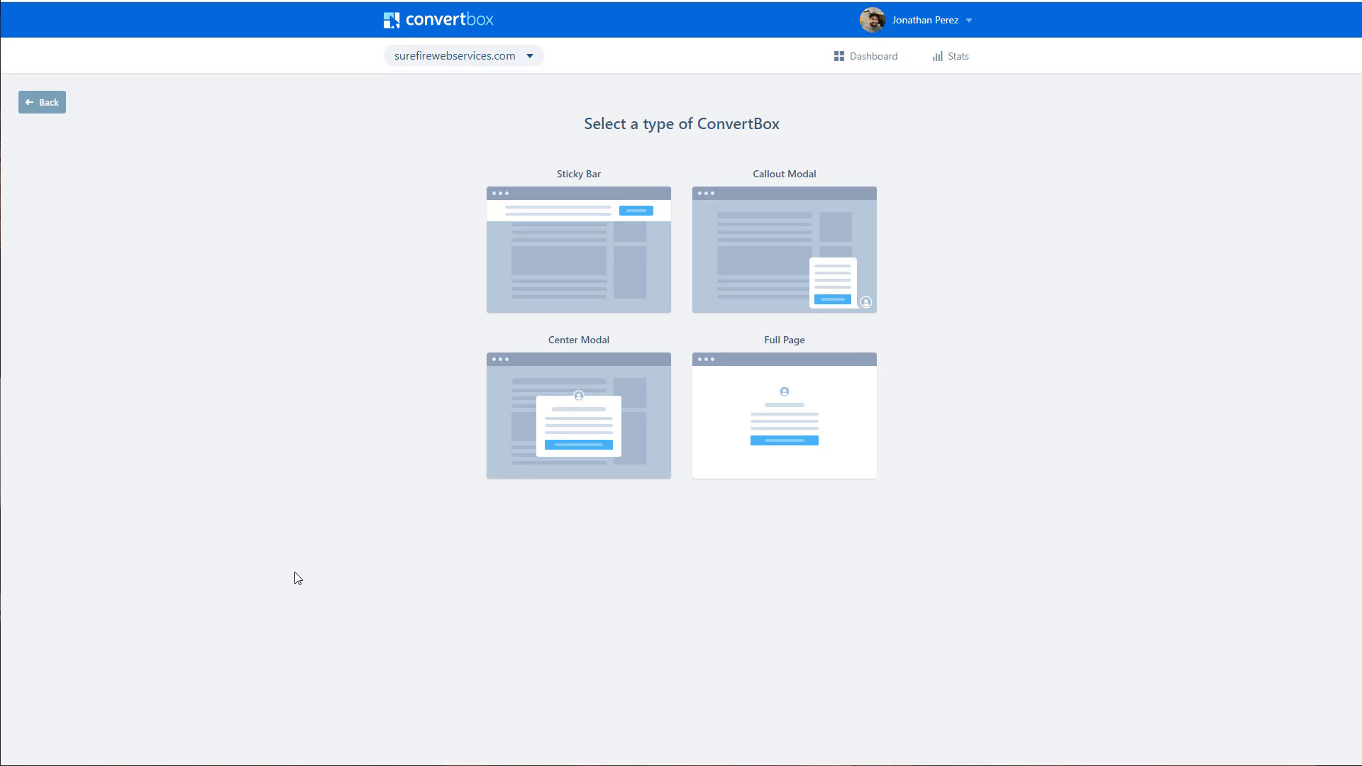
Choose Center Modal as the ConvertBox type.
mouse_move(589, 355)
mouse_move(541, 276)
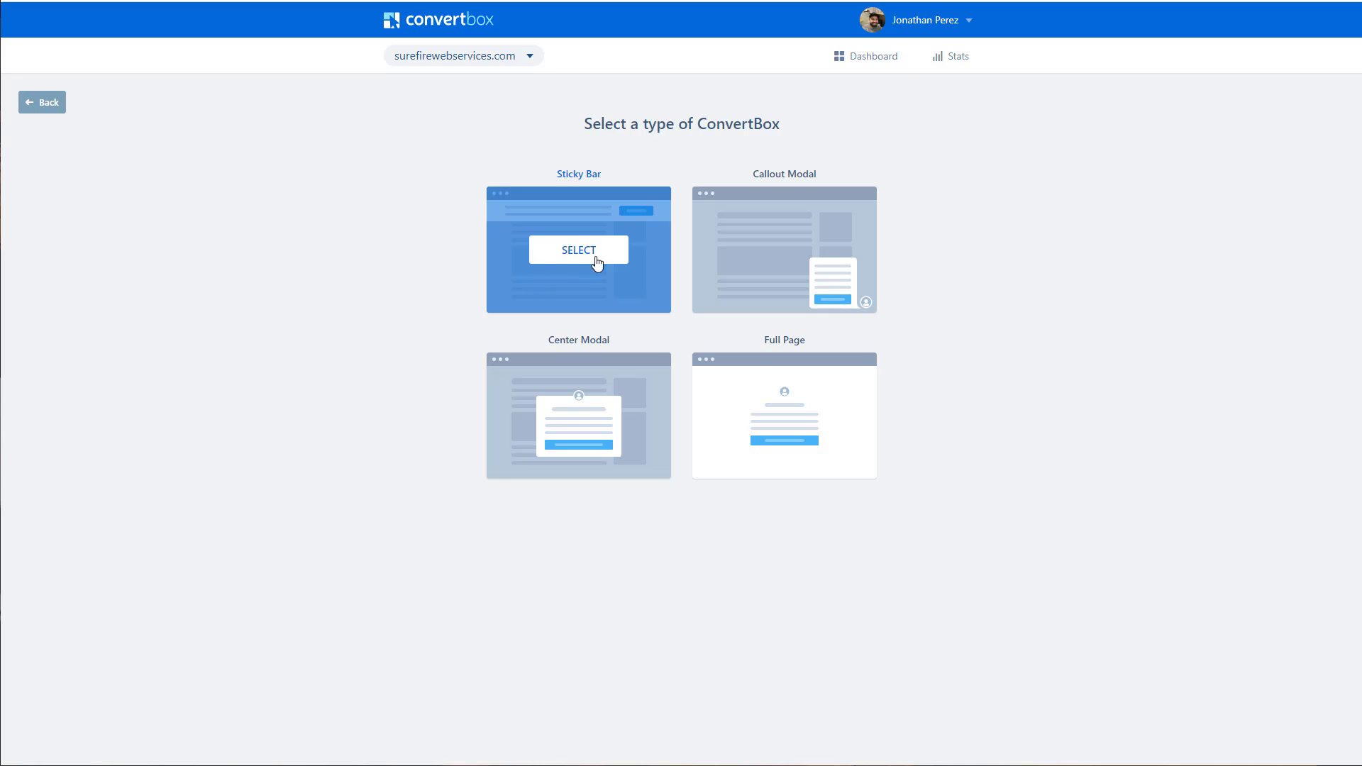
mouse_move(870, 303)
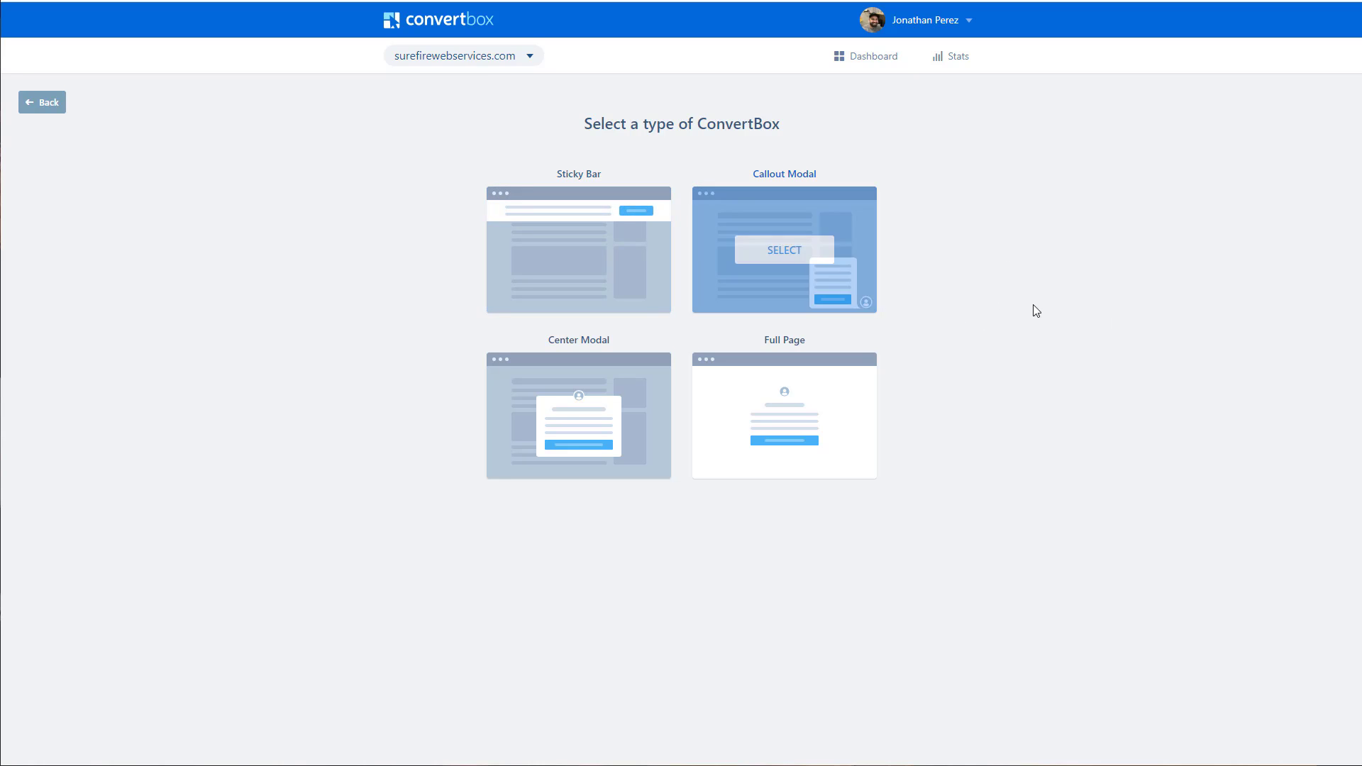
mouse_move(796, 440)
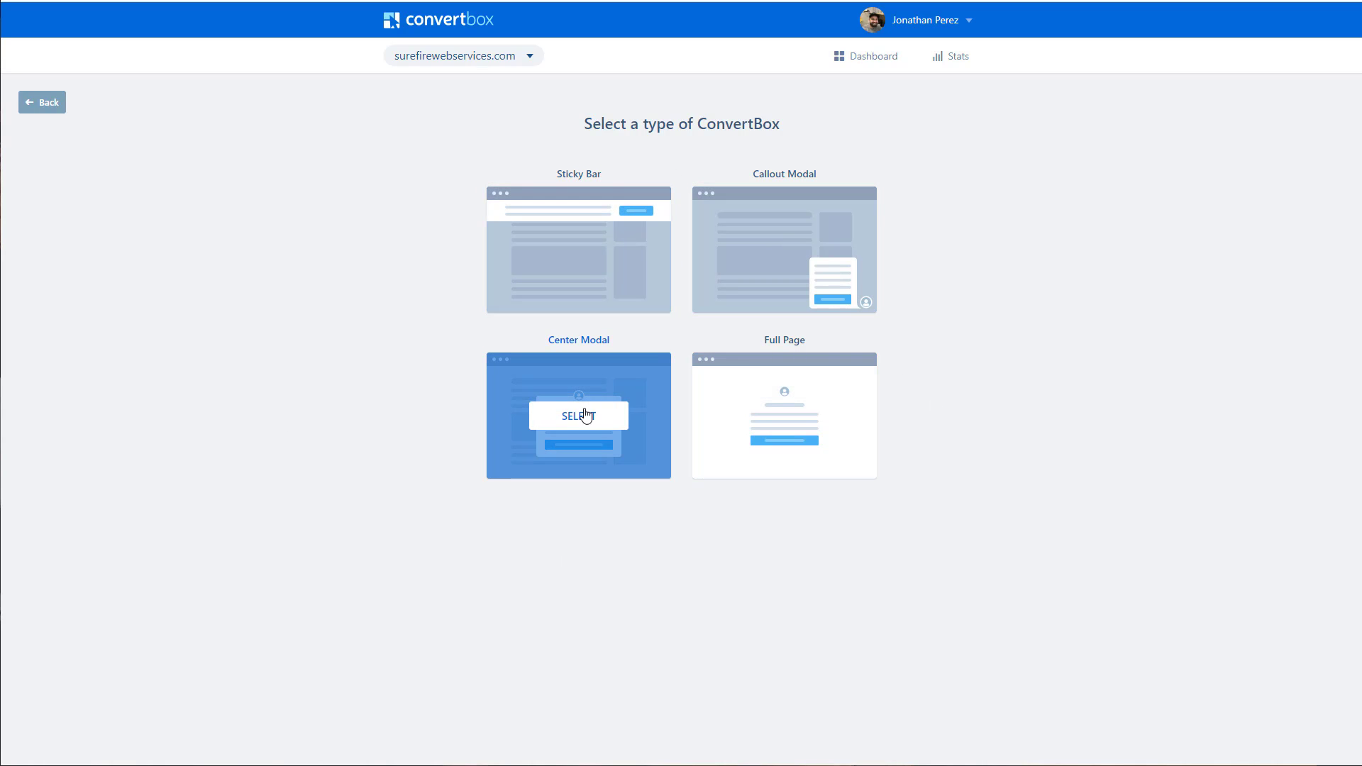
click(566, 423)
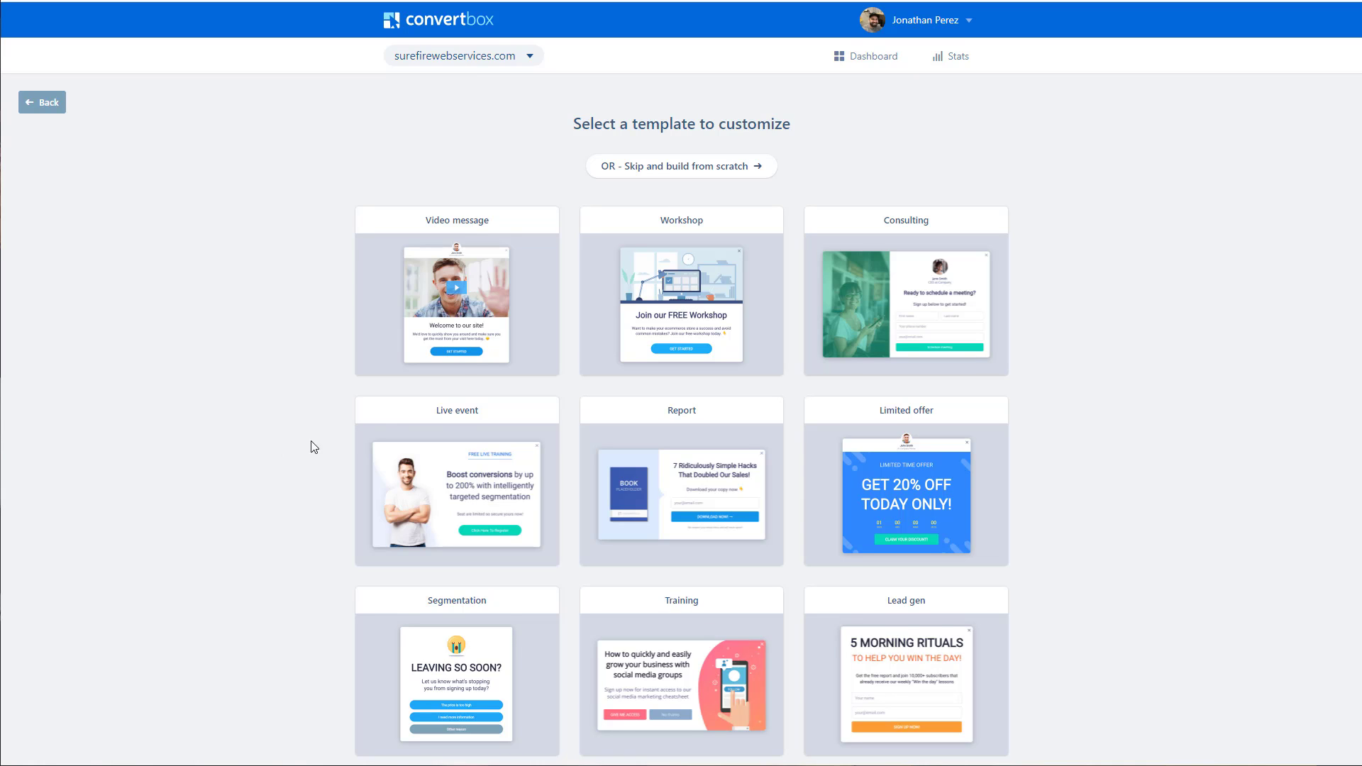
Select the Lead gen template to customize for the center modal.
scroll(475, 372, down, 1)
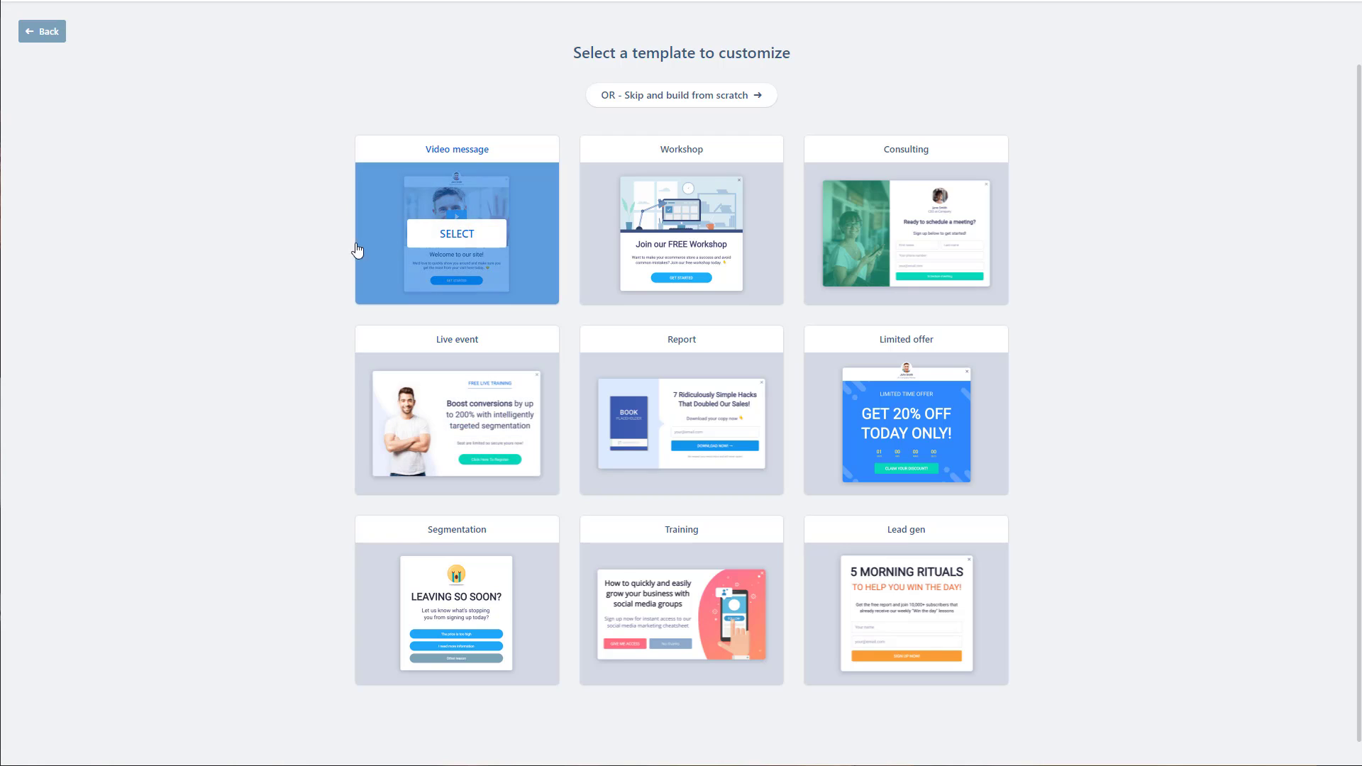
scroll(365, 261, down, 1)
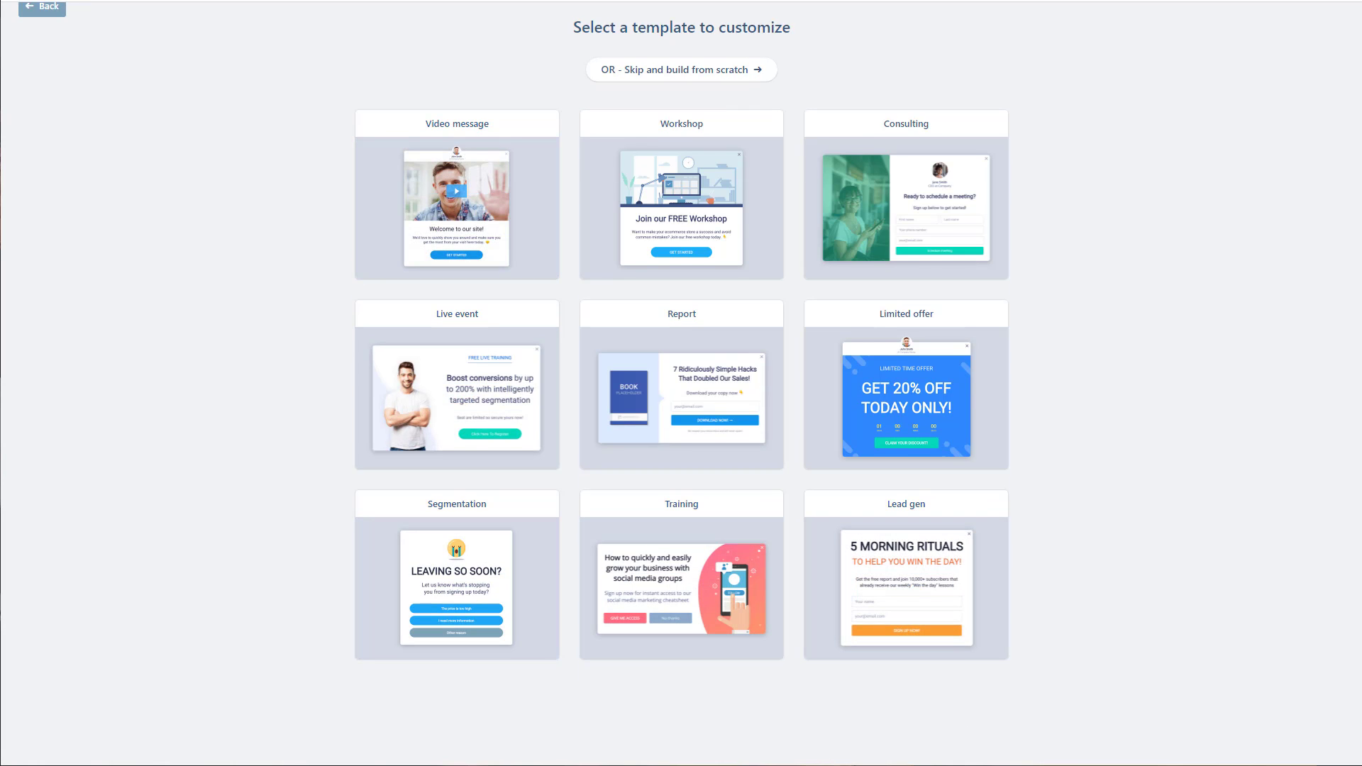
mouse_move(952, 580)
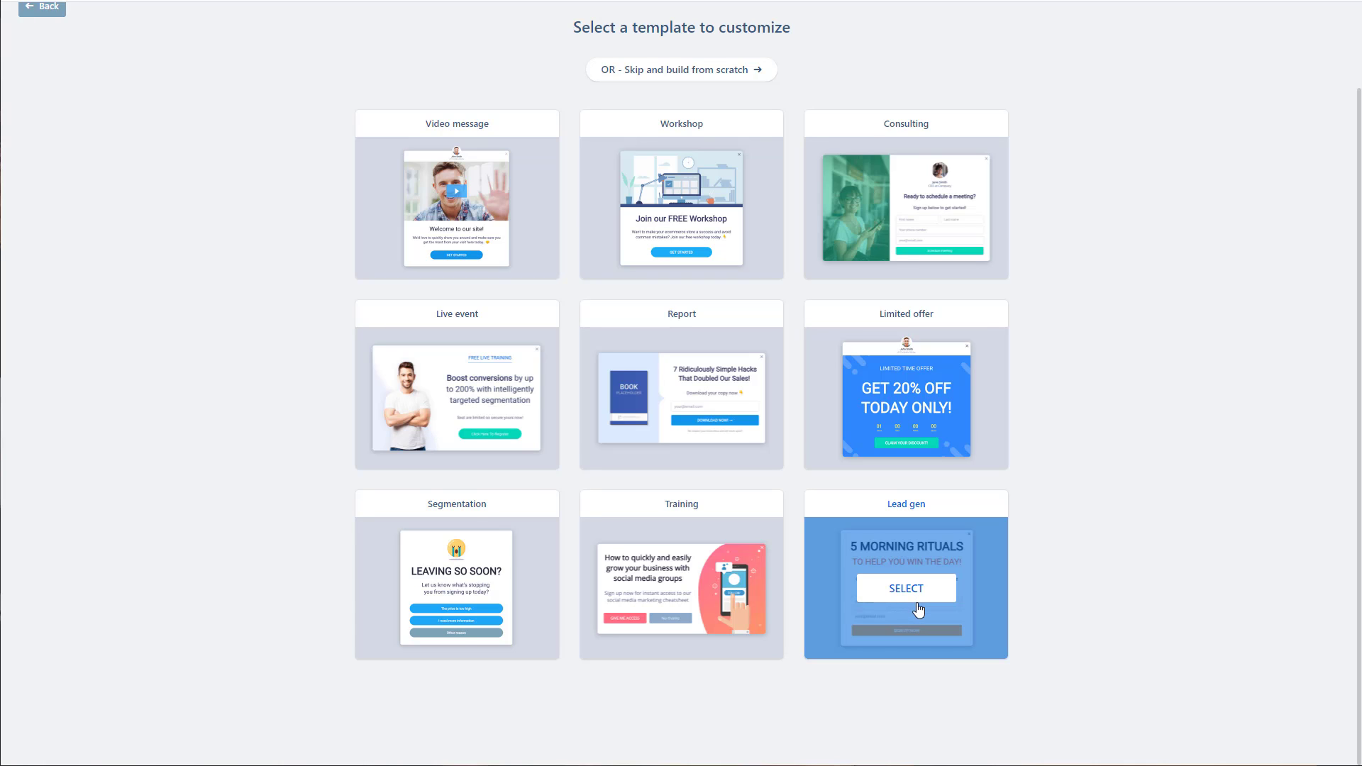
mouse_move(649, 128)
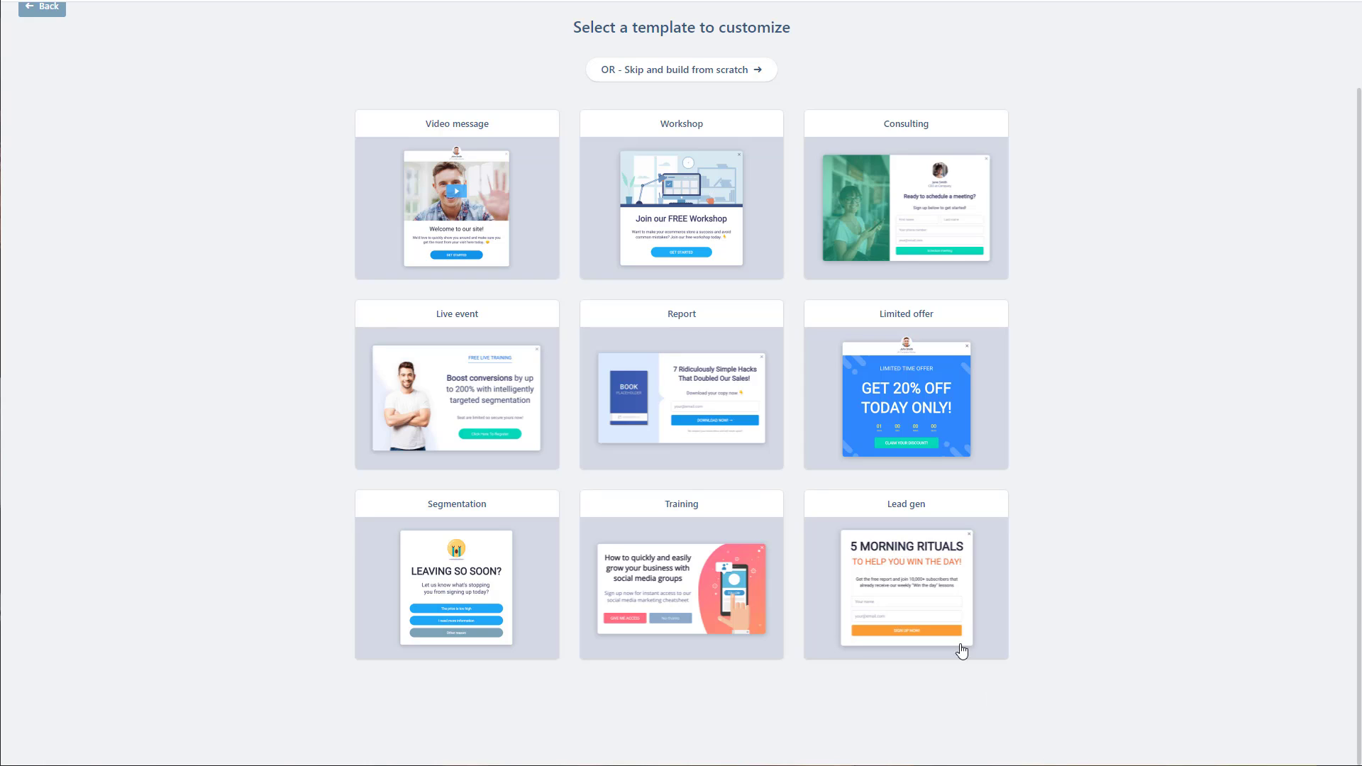
click(919, 597)
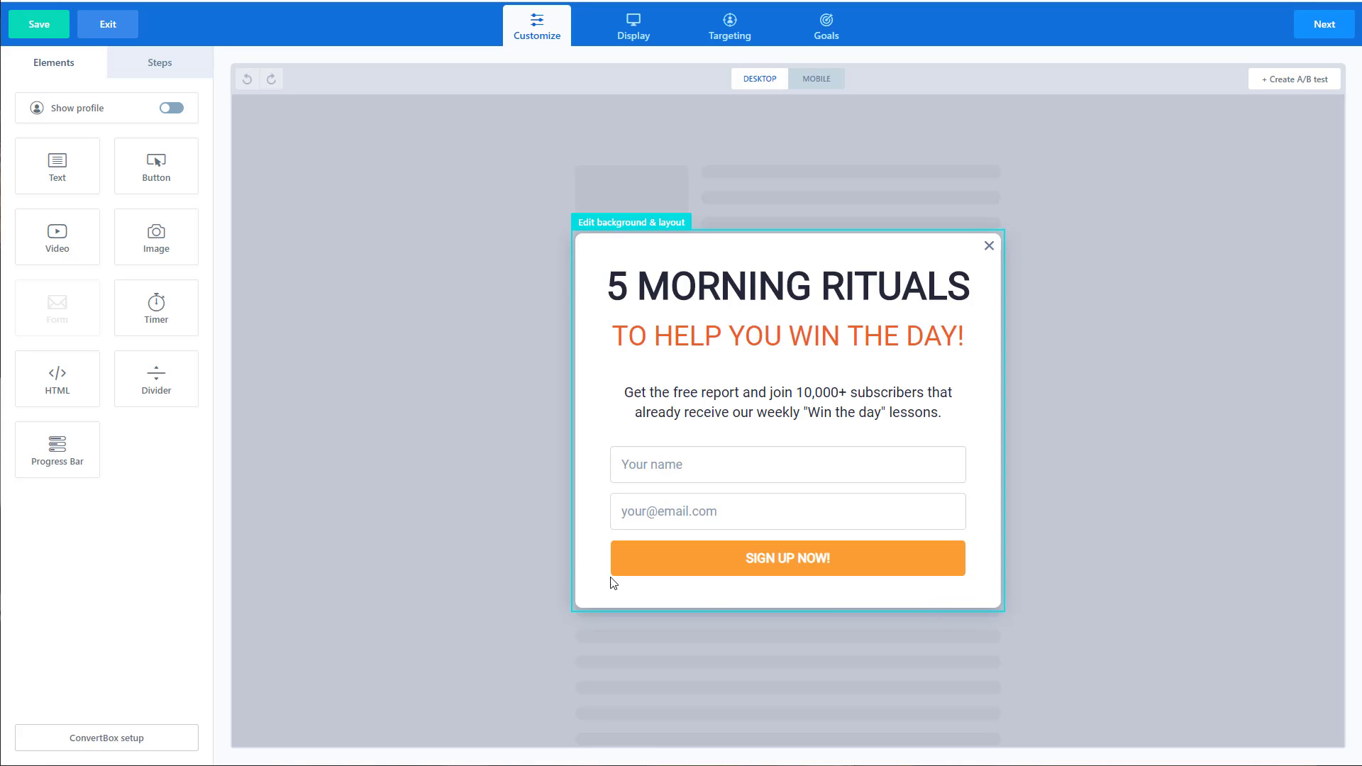
Replace the popup's main headline text with "Keep Up To Date".
click(896, 290)
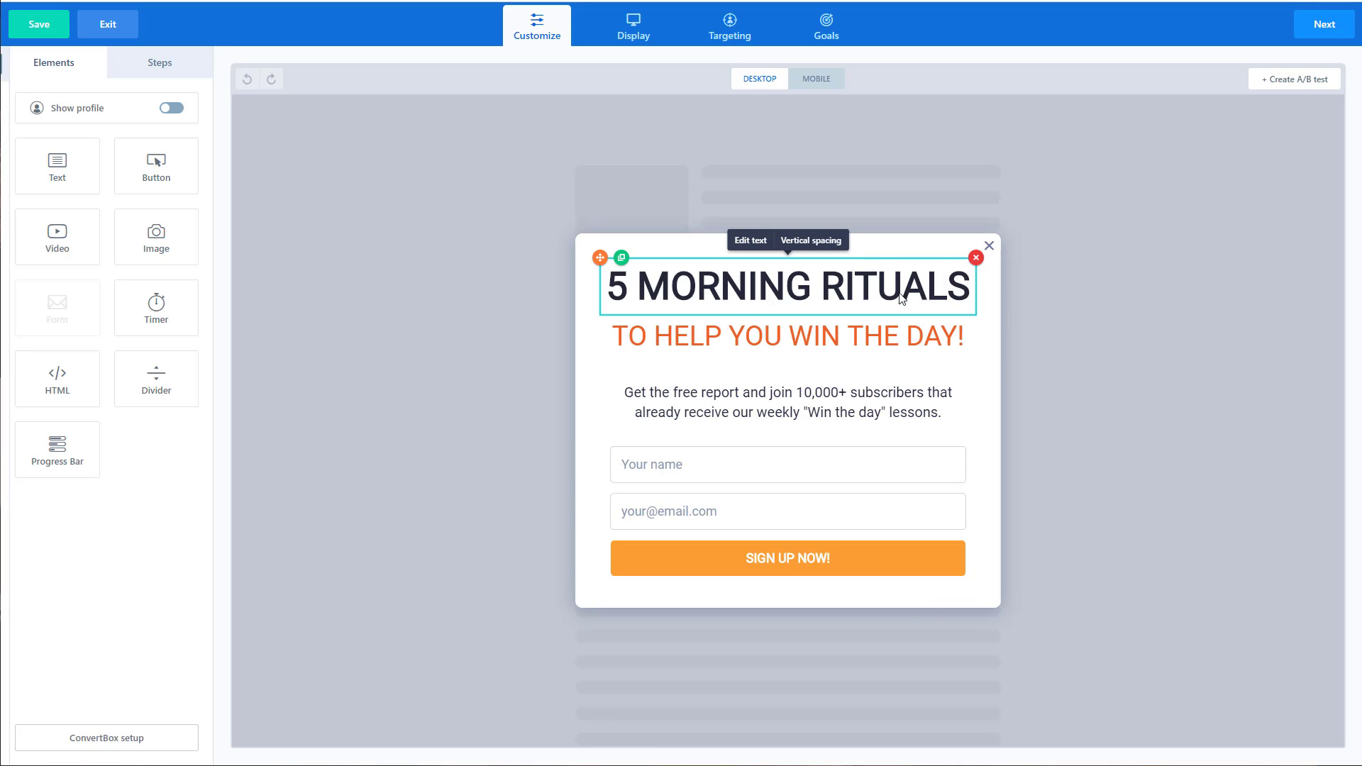
double_click(881, 288)
click(878, 286)
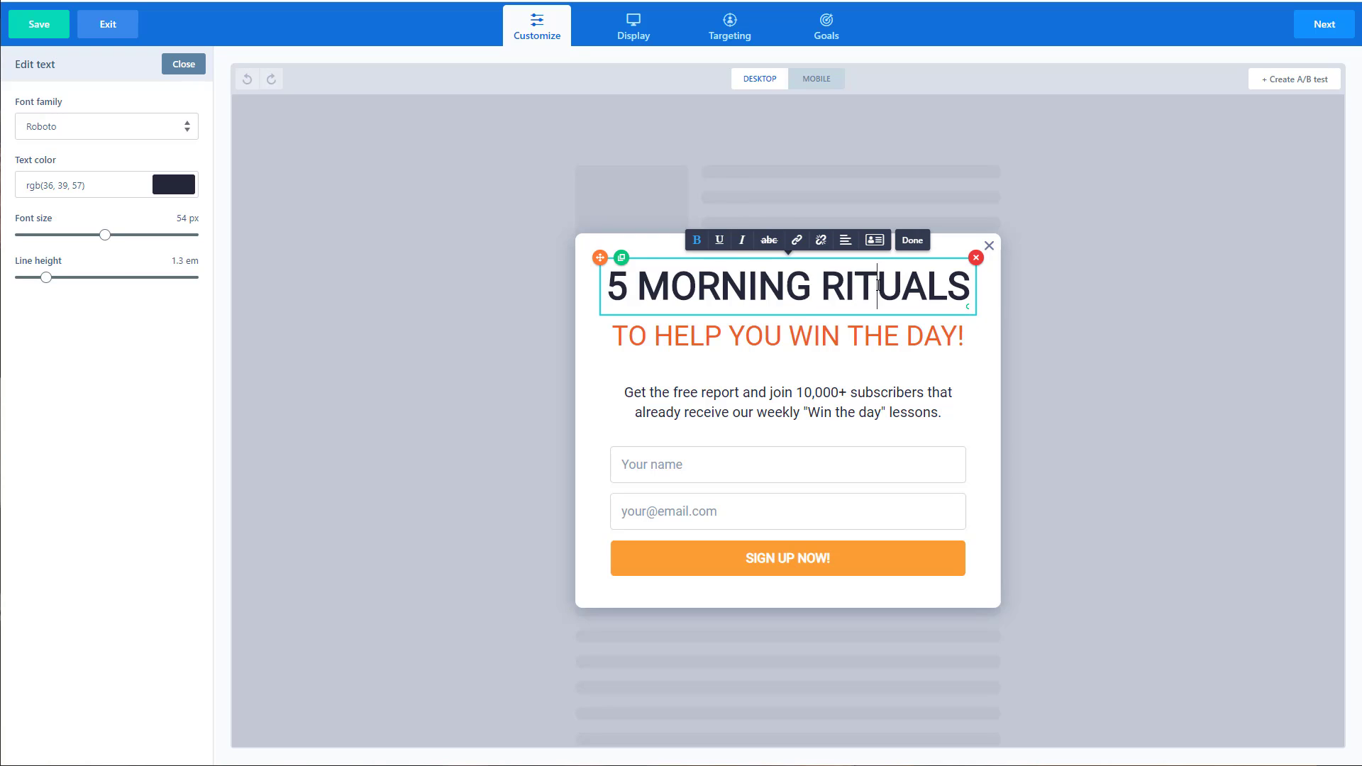
drag(606, 286, 965, 292)
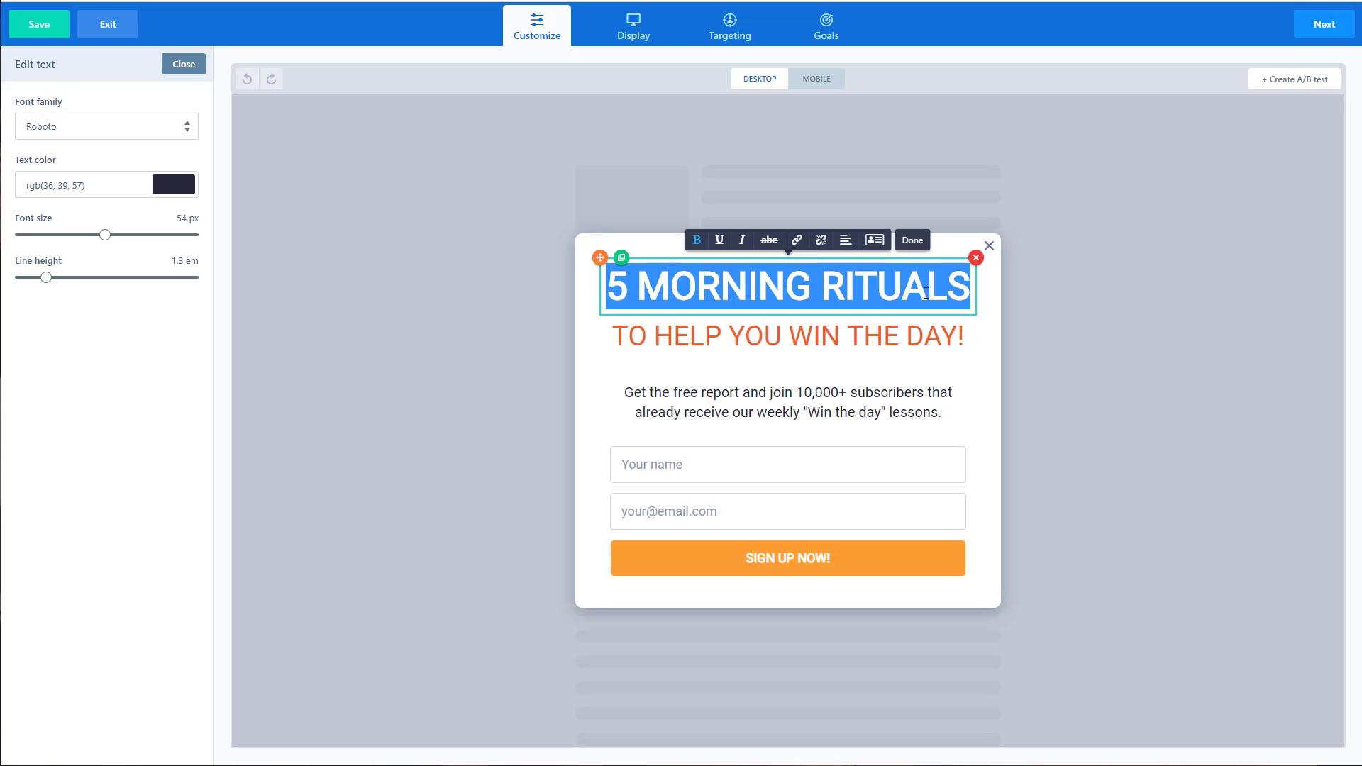
text(Ke)
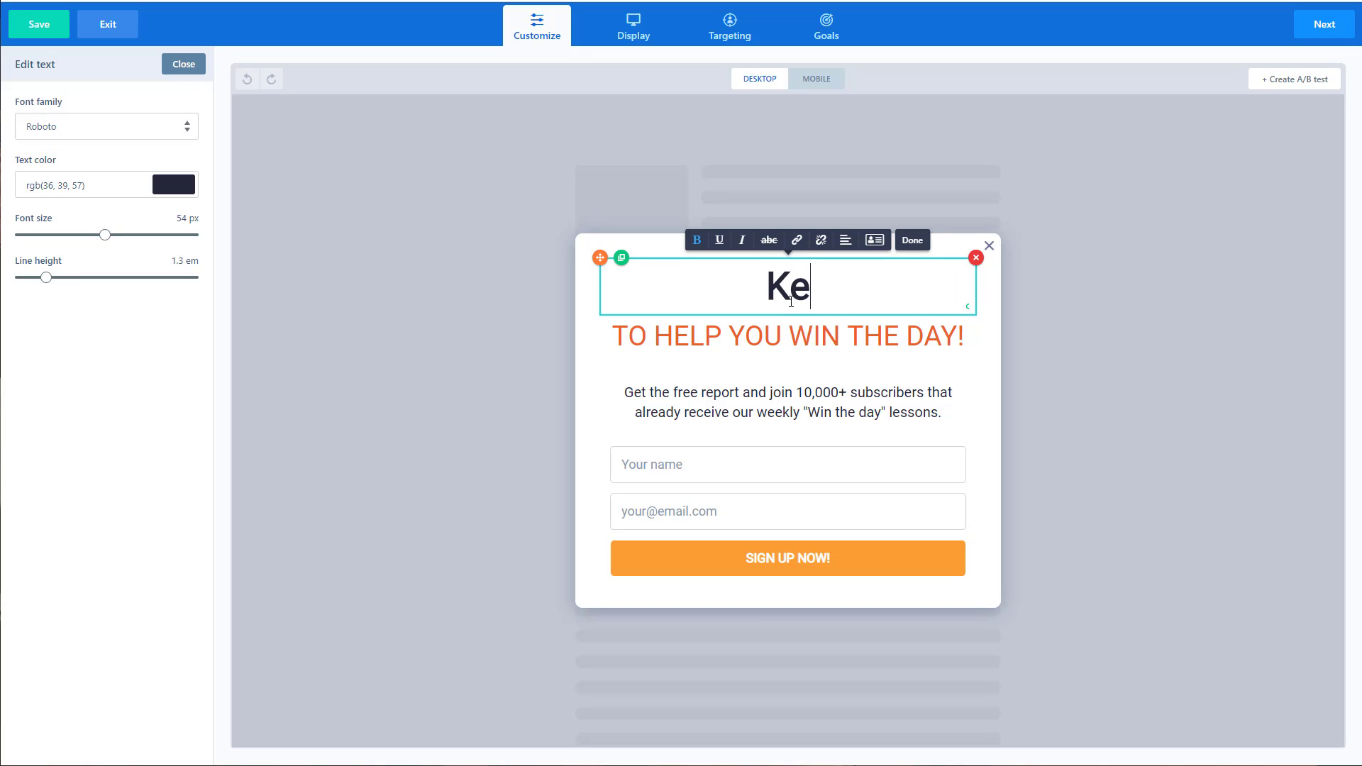
text(ep Up To Date)
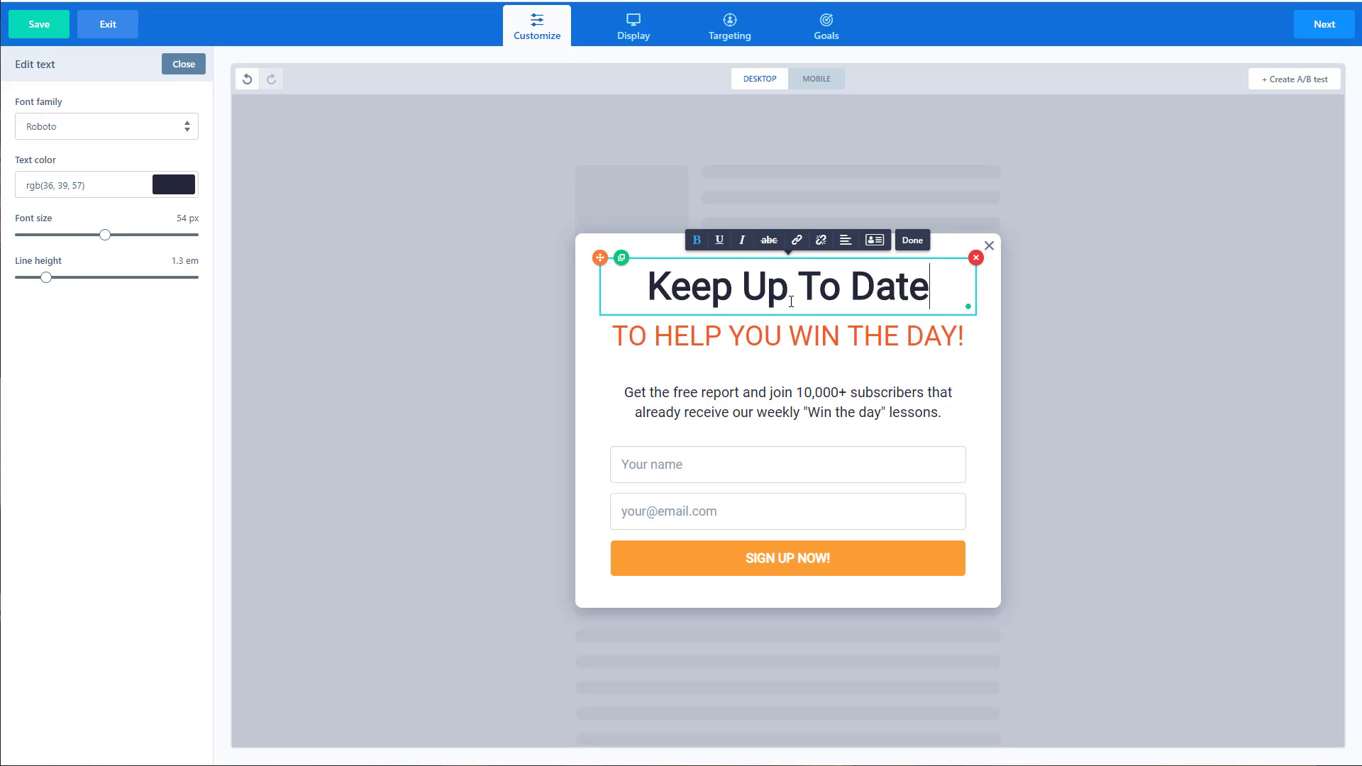
Replace the orange subheading under the headline with "With SureFire Web Servies".
click(795, 337)
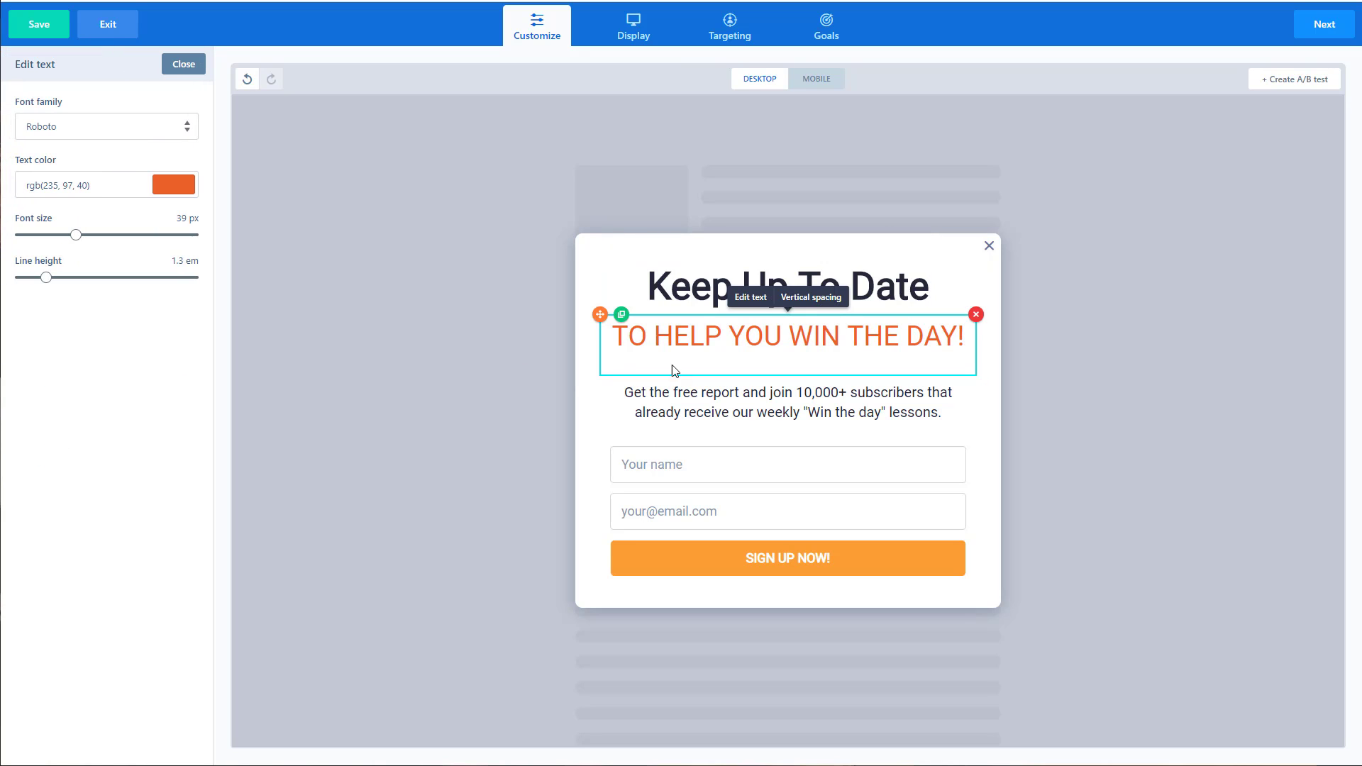
triple_click(628, 336)
text(W)
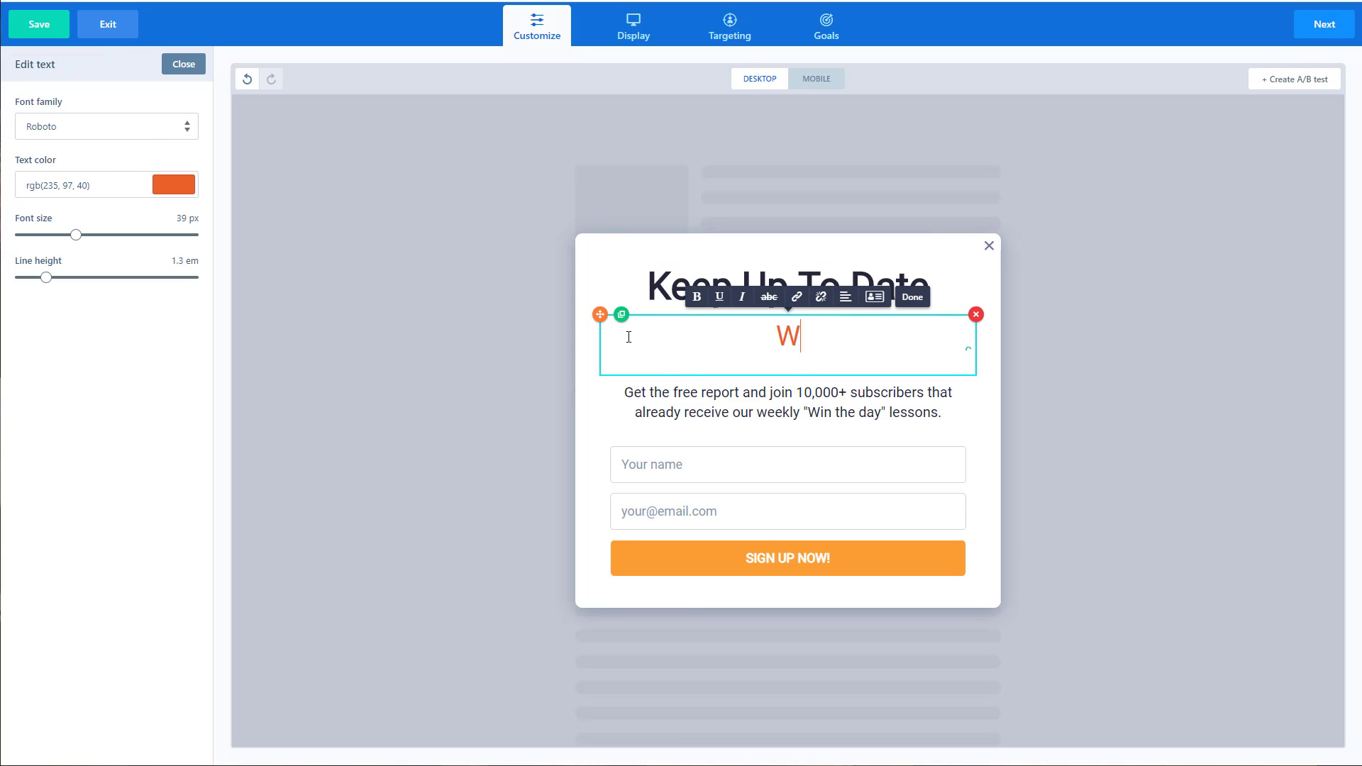
text(ith SureFire W)
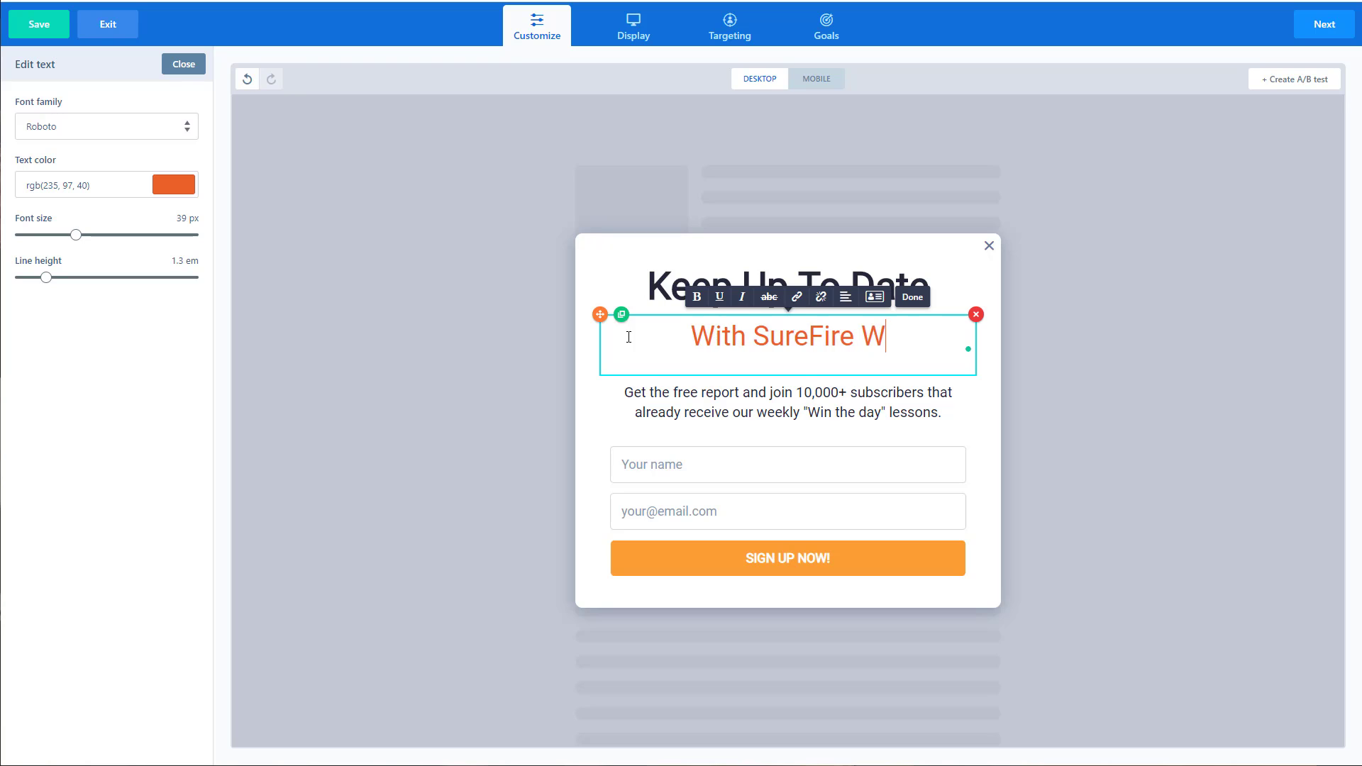
text(eb Servies)
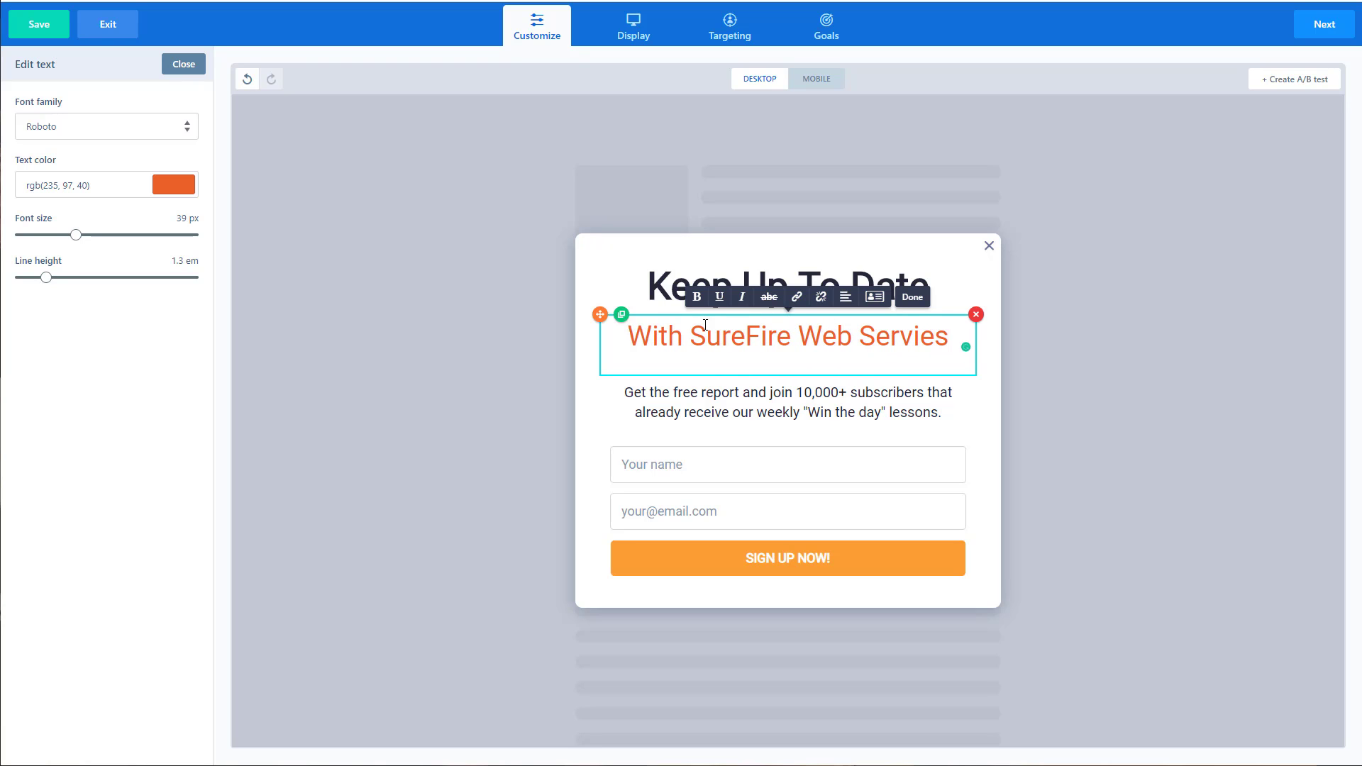
Replace the description paragraph above the form fields with "Get the latest updates from our website".
double_click(810, 407)
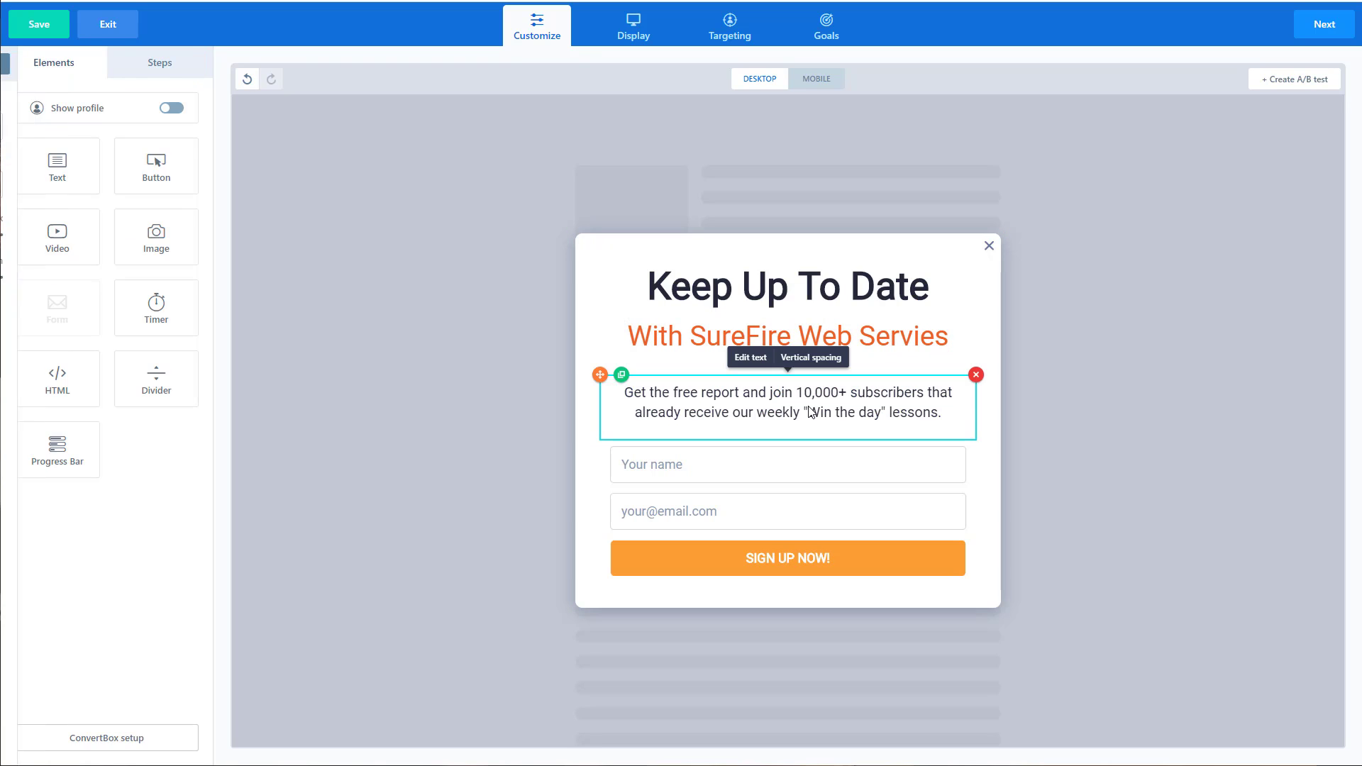
key(ctrl+a)
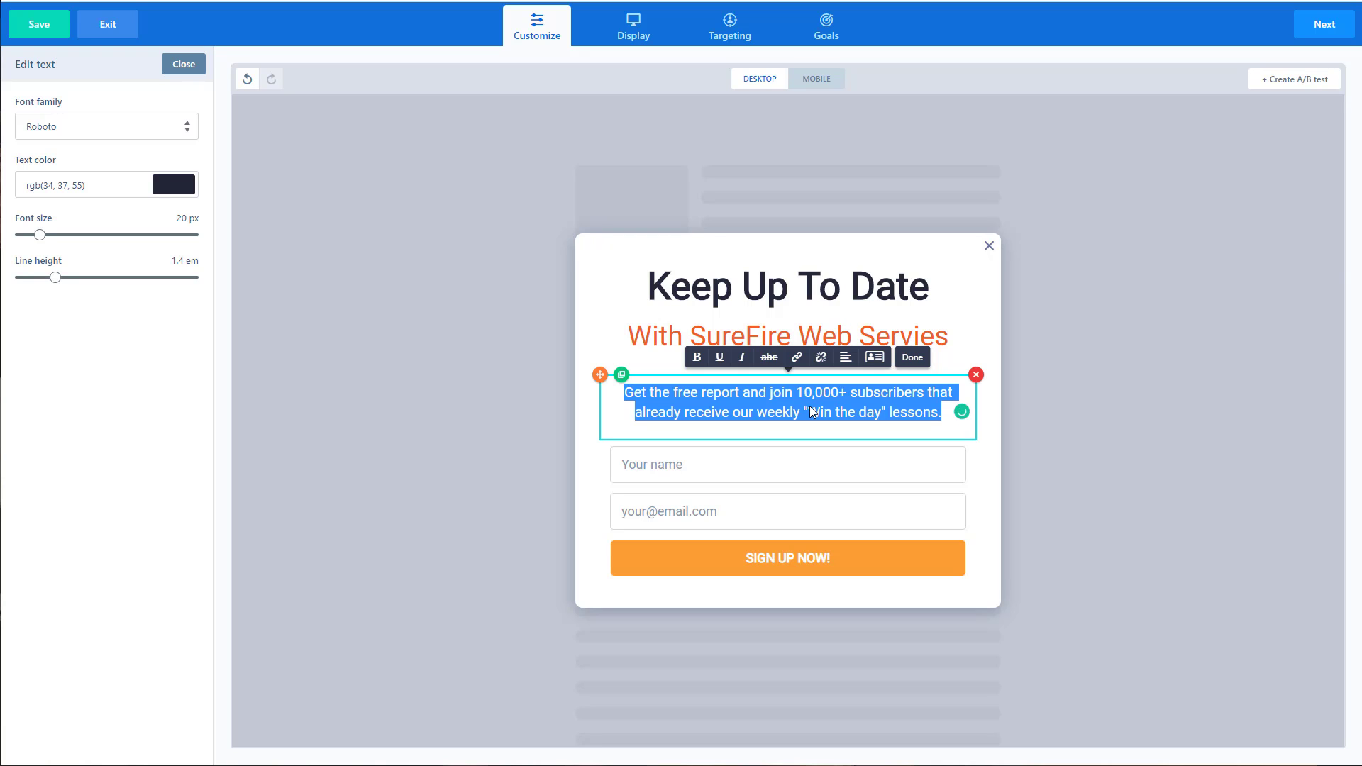
text(Get the la)
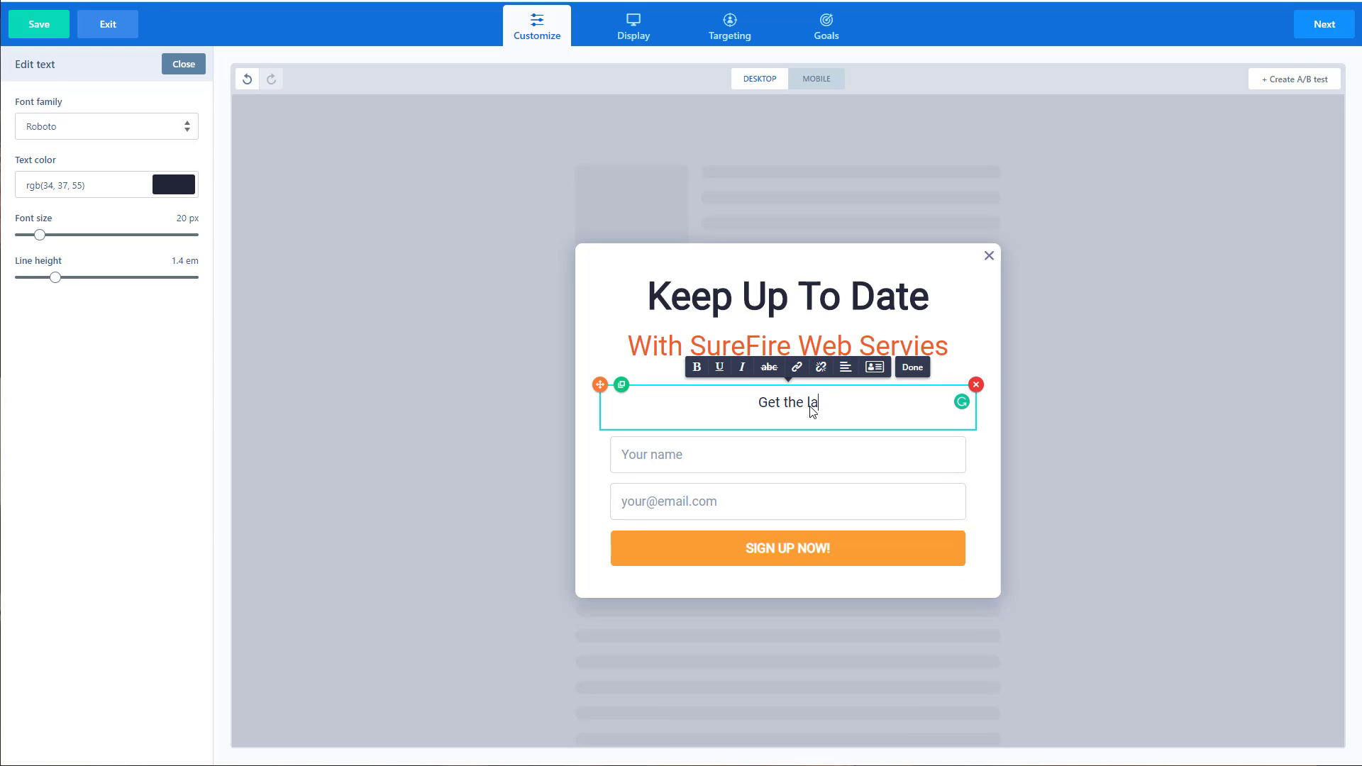
text(test updates)
text( fro our)
key(BackSpace)
key(BackSpace)
key(BackSpace)
key(BackSpace)
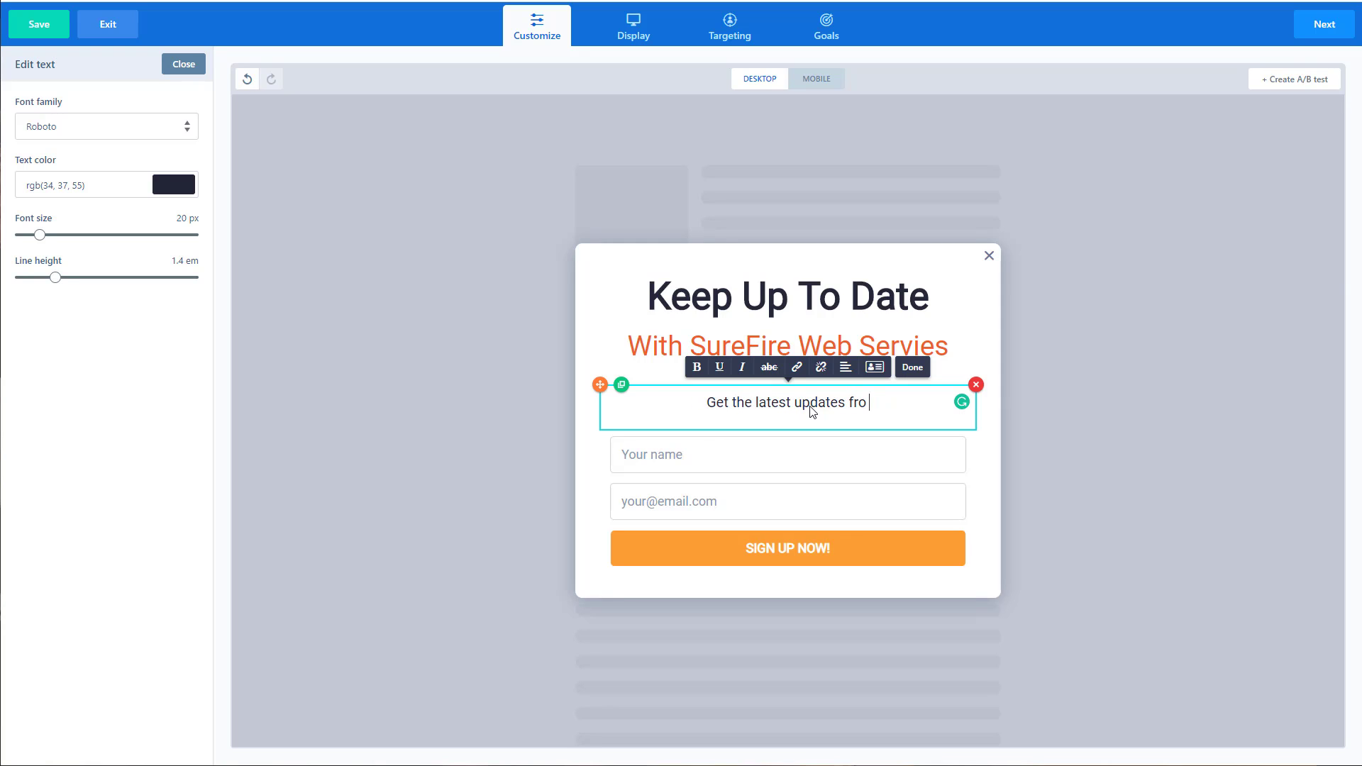
text(m our website)
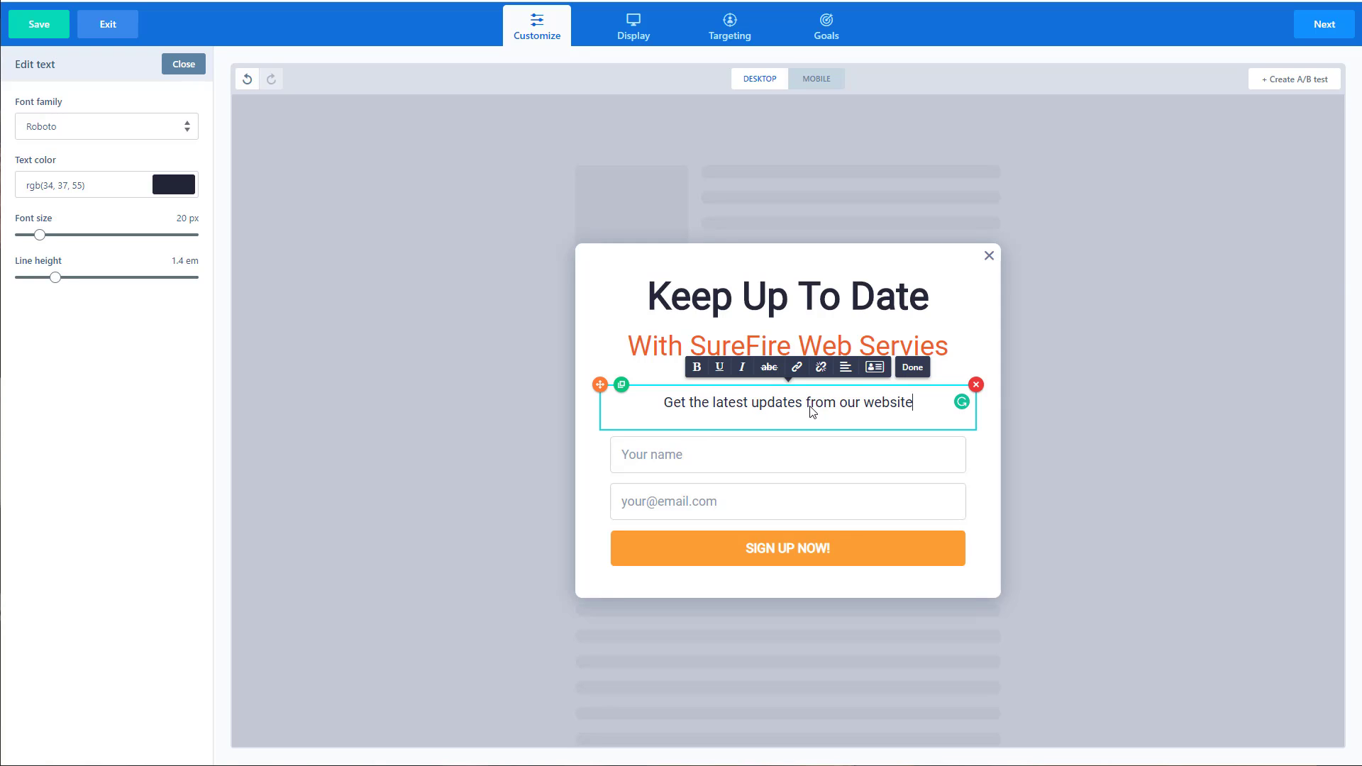
Extend the description paragraph to read "Get the latest updates from our websites including videos, new plugins, and more!".
text(s inc)
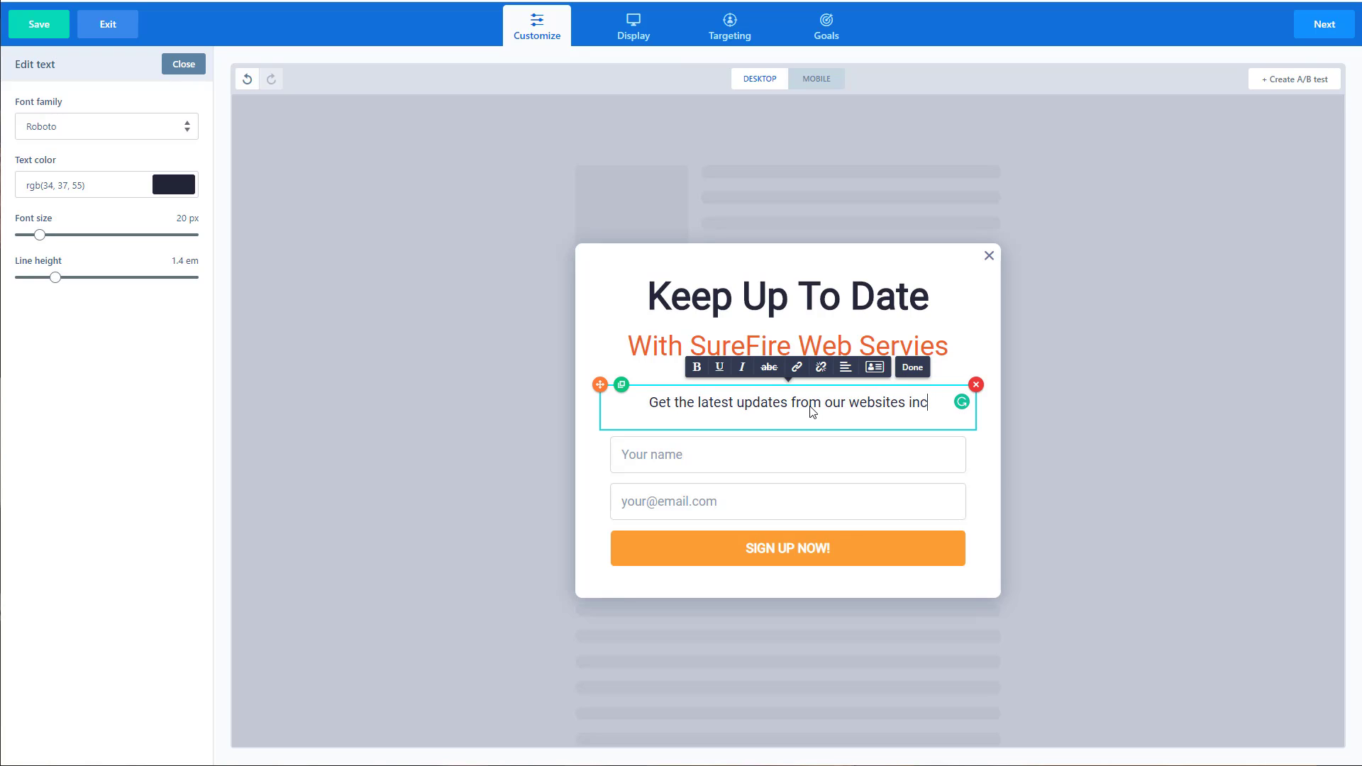
text(luding videos, new )
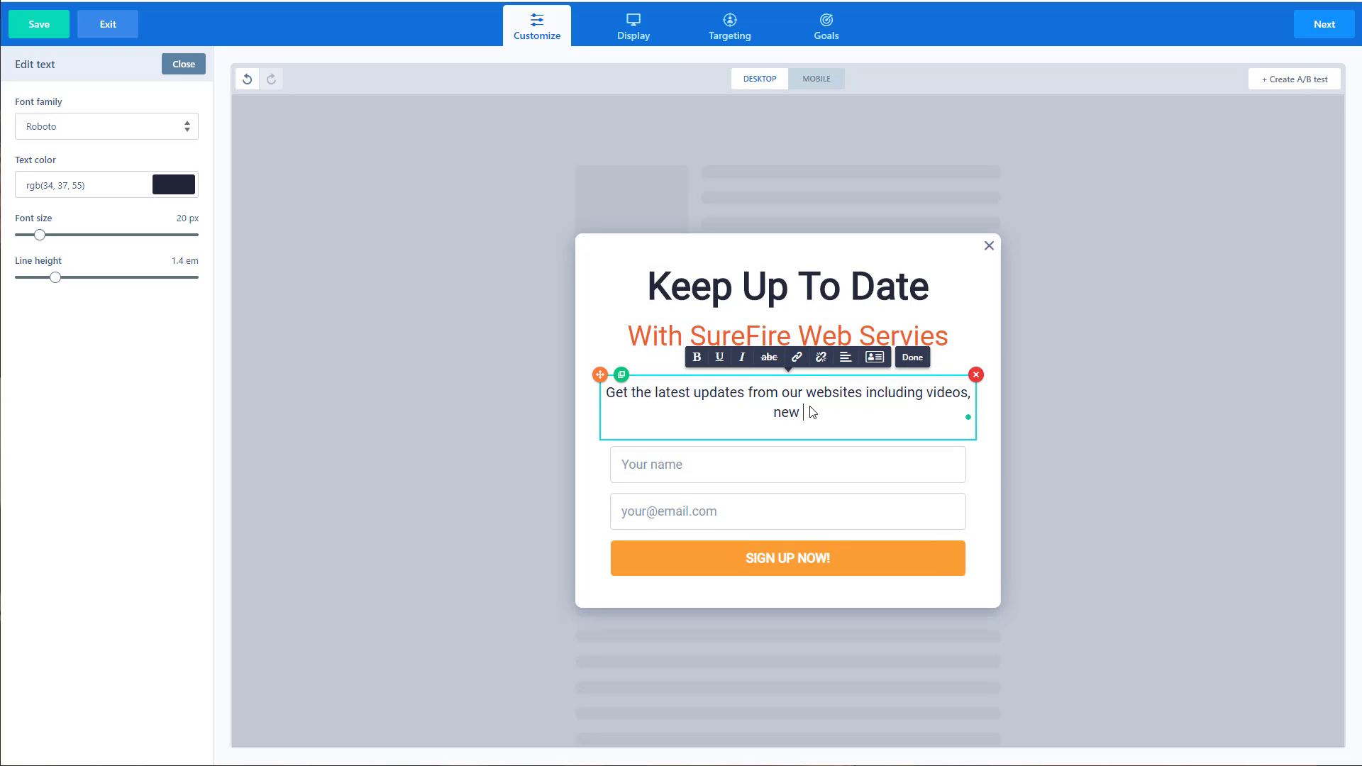
text(plugins, and more!)
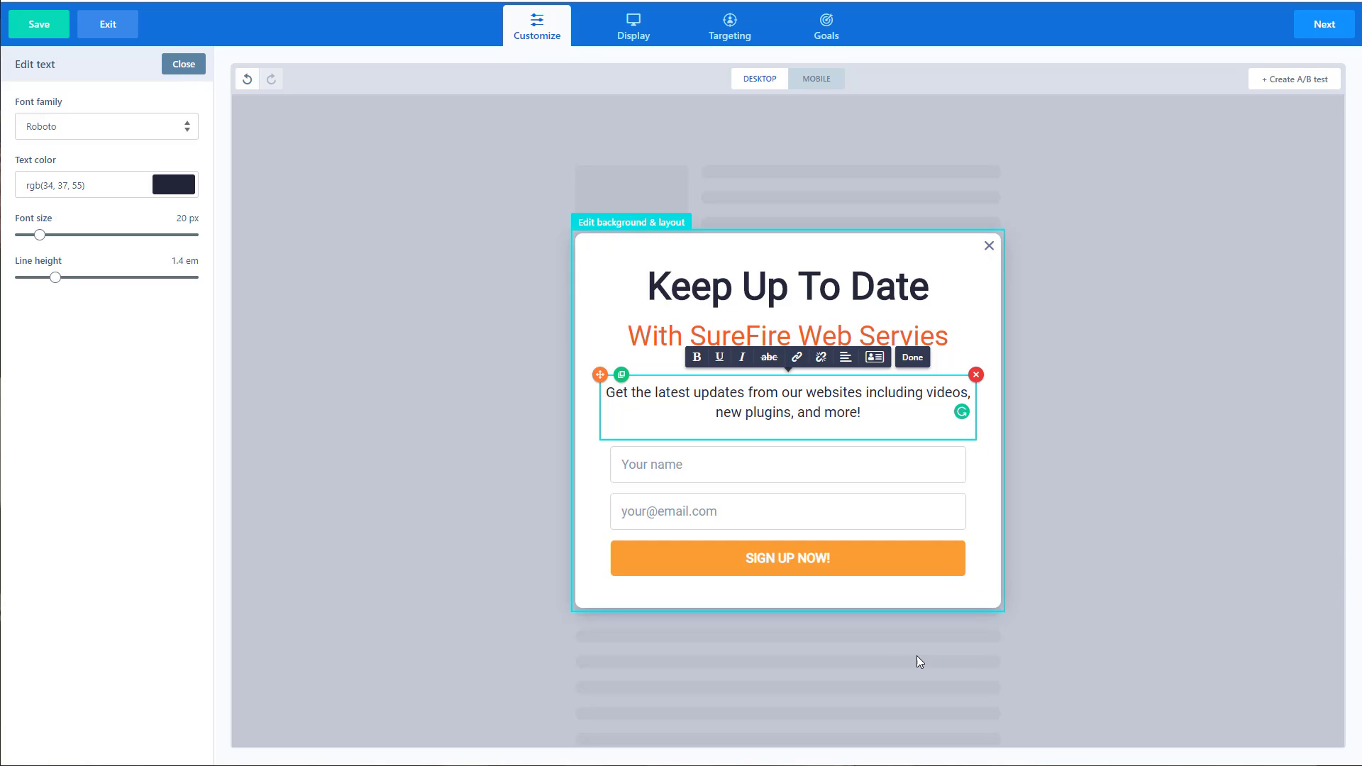
Set the text color of the orange "With SureFire Web Servies" subheading to #EE674B.
click(657, 341)
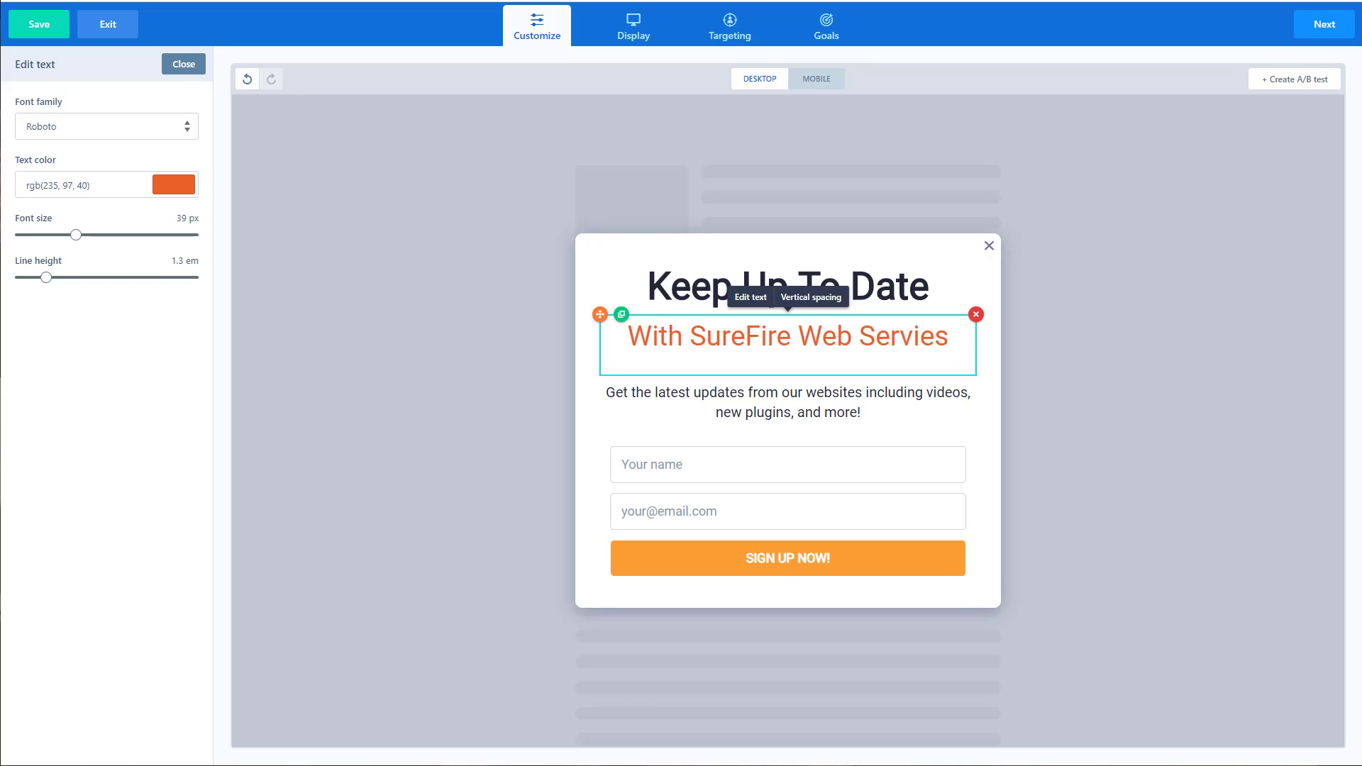
click(160, 184)
drag(107, 186, 4, 193)
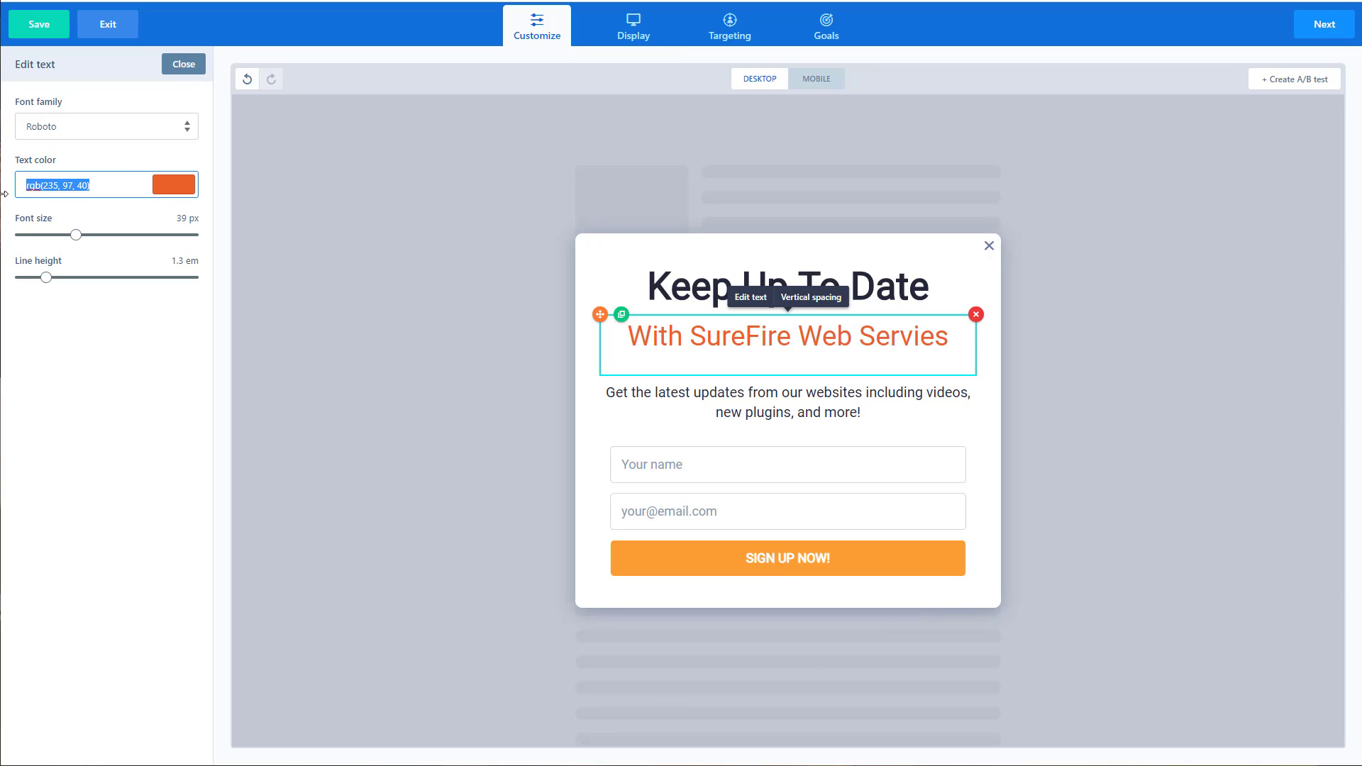
text(#EE674B)
click(147, 425)
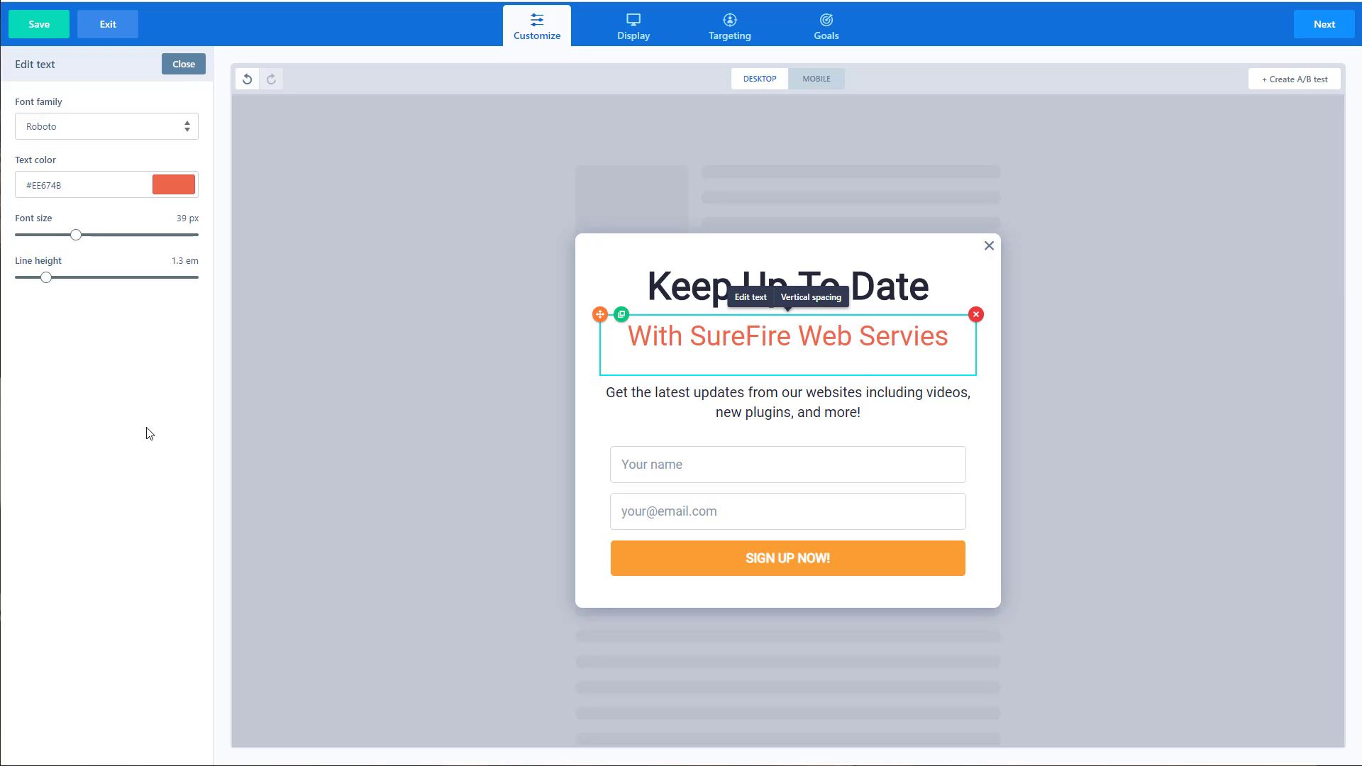
click(172, 184)
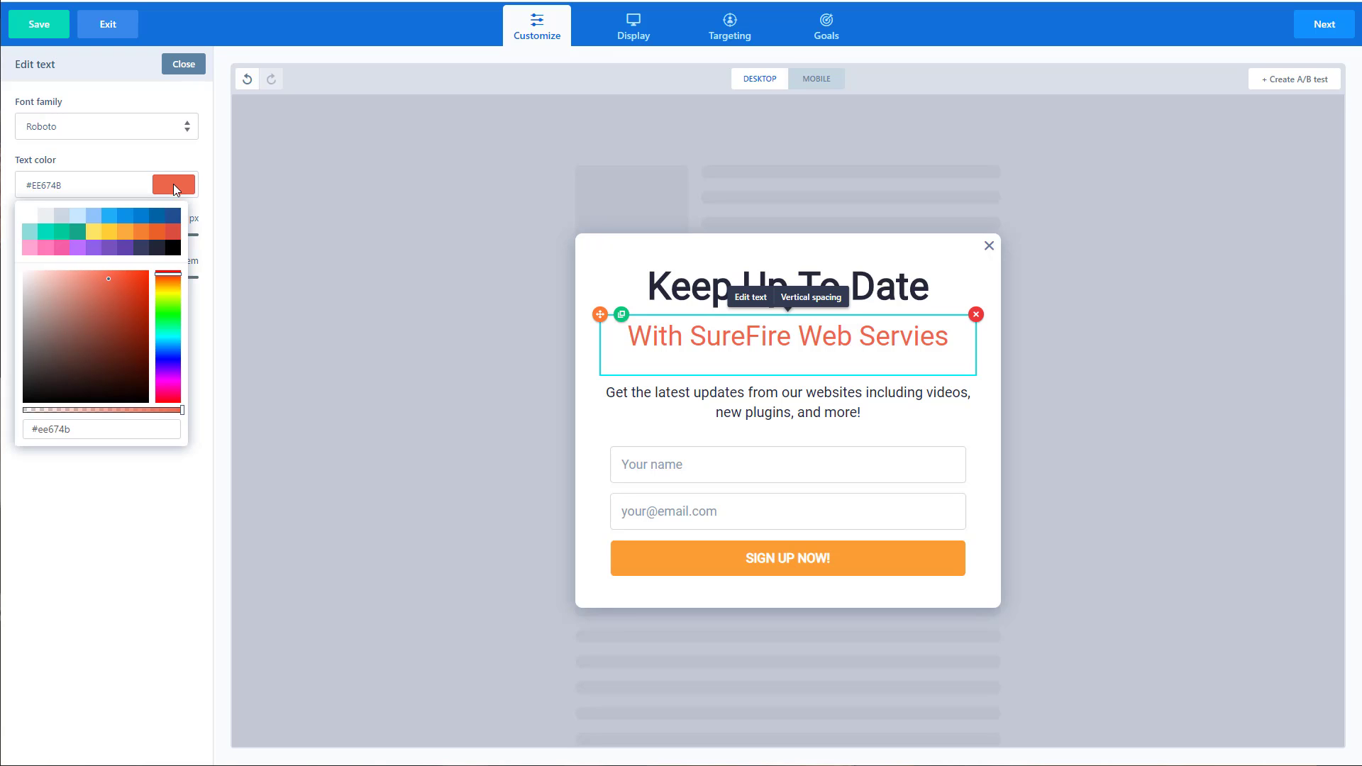
click(99, 185)
click(126, 373)
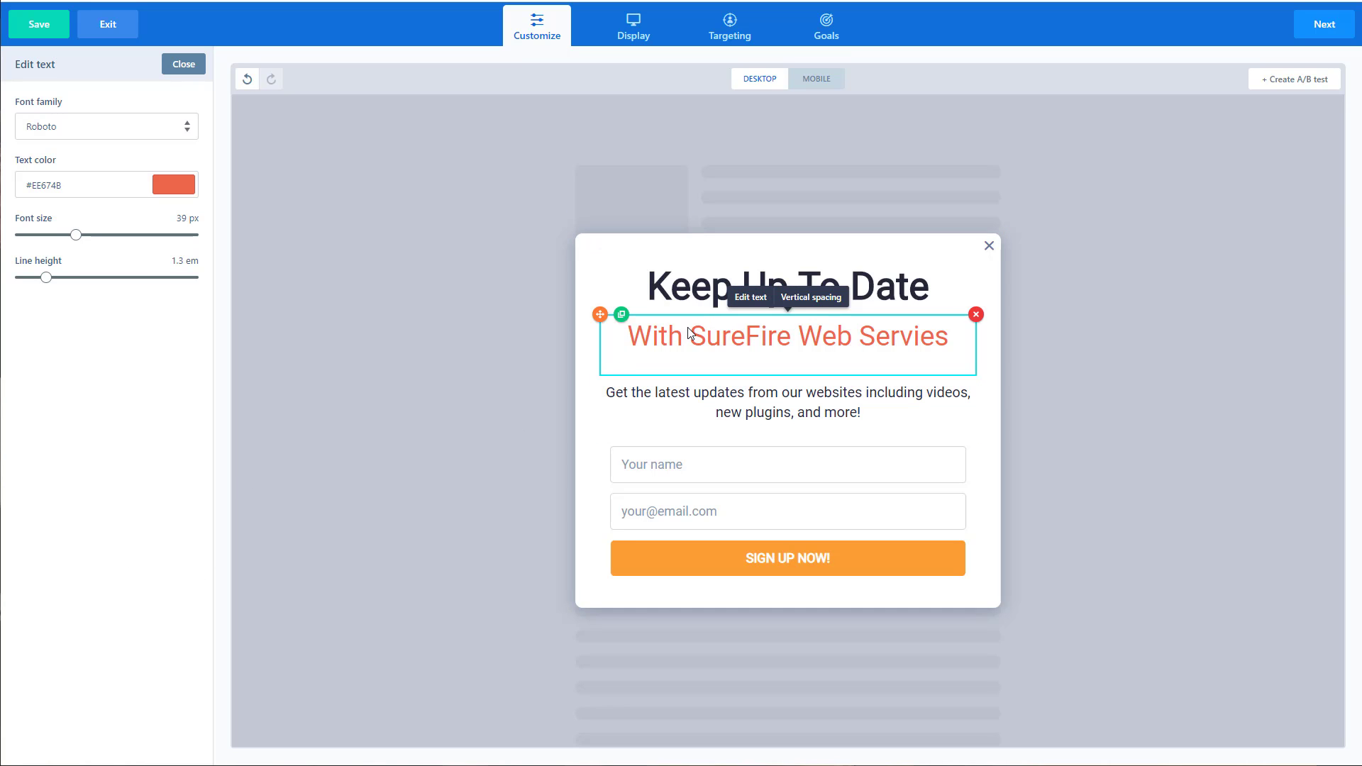
drag(599, 313, 622, 349)
Try the two-column popup layout with the Right column arrangement and return to the one-column layout.
click(988, 522)
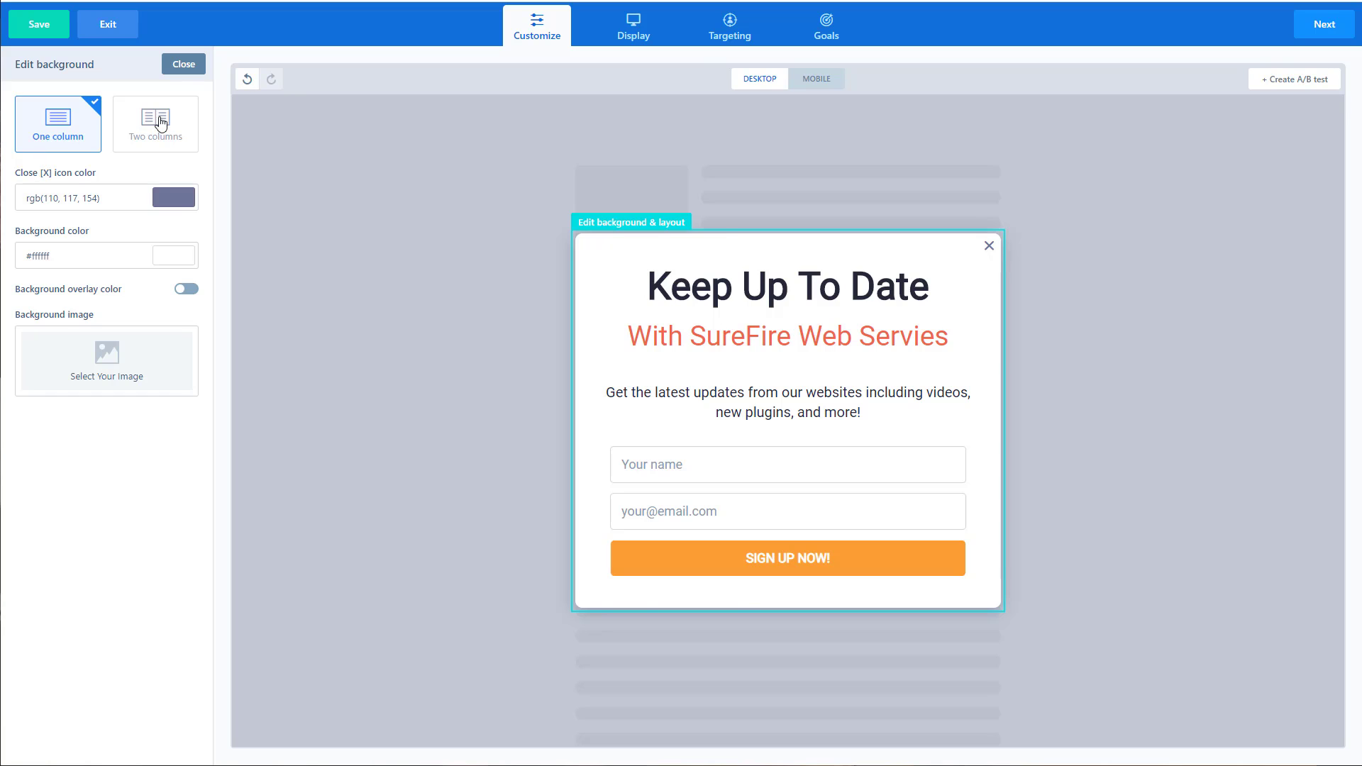
click(145, 133)
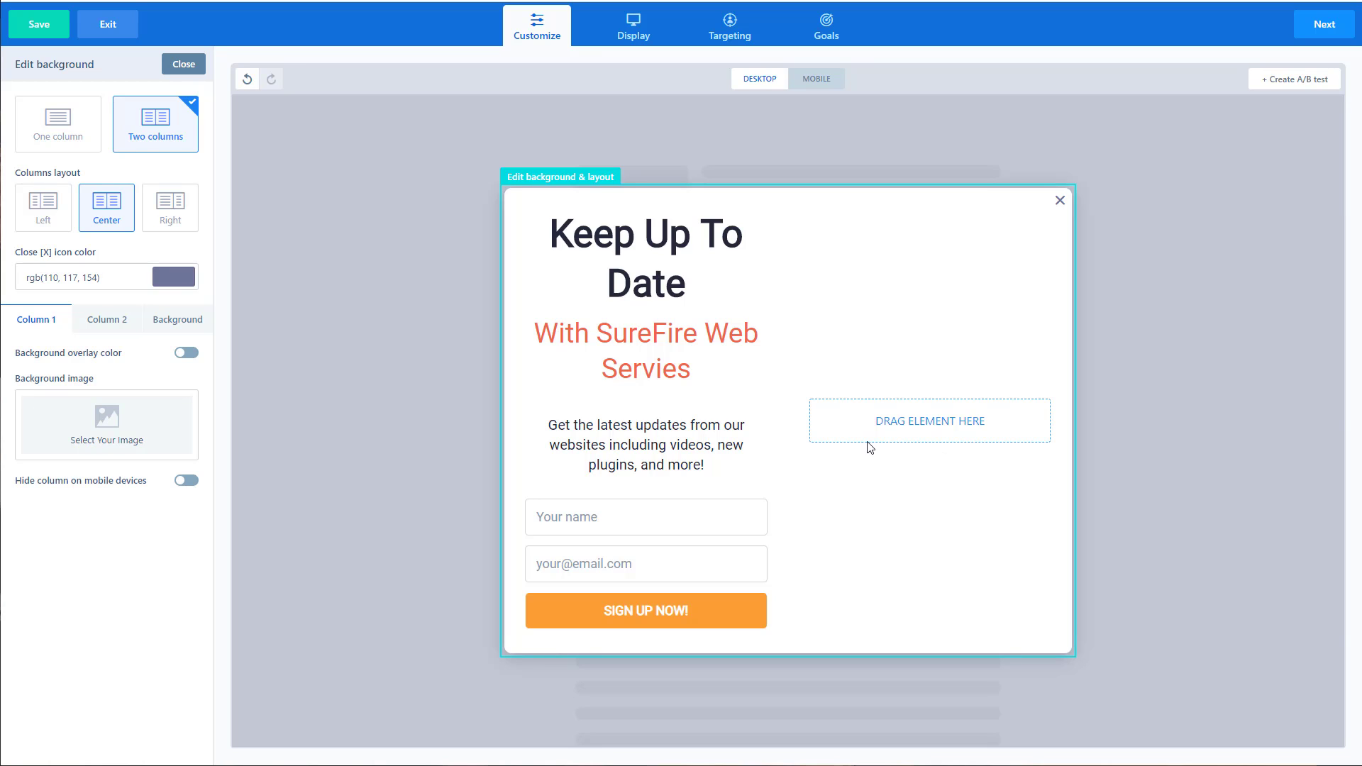
click(171, 215)
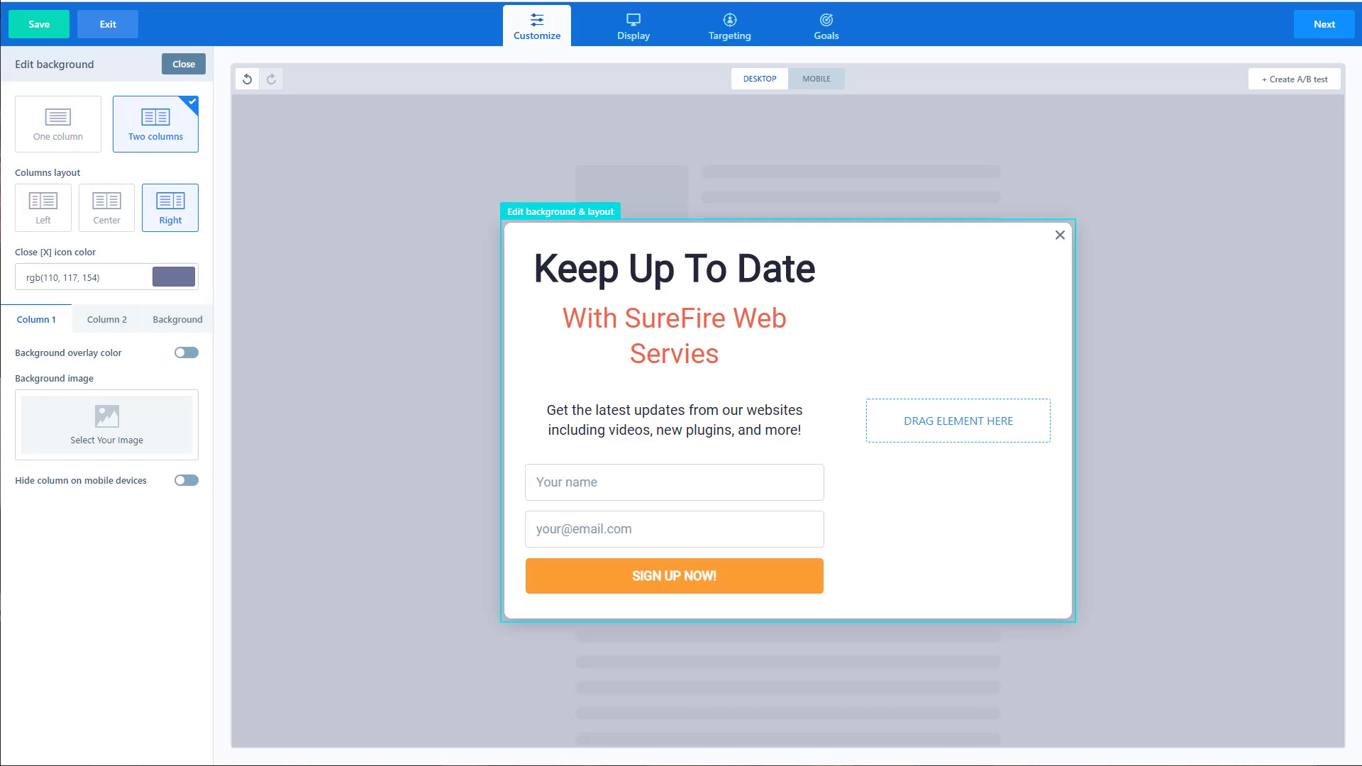
click(53, 124)
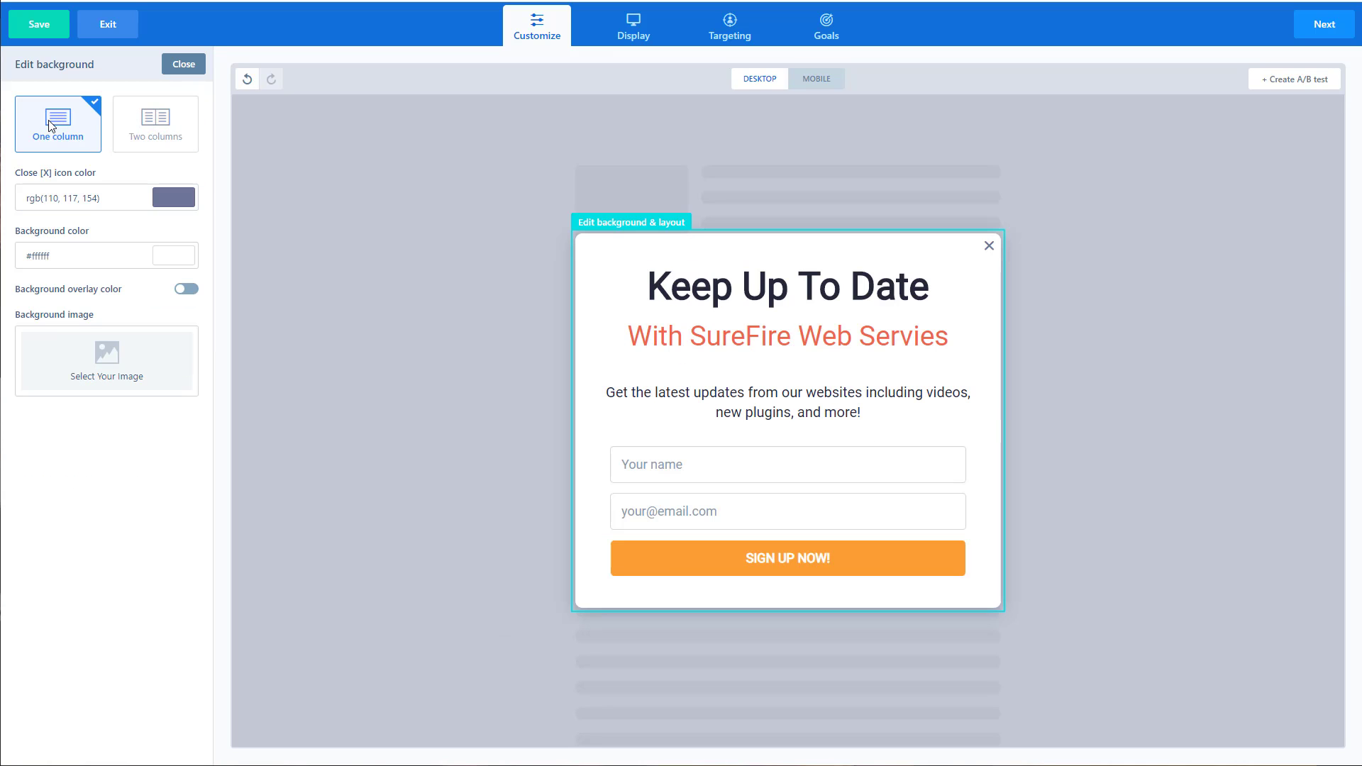
Set the popup's close icon color to black (#000000) and leave the background settings.
click(173, 197)
click(174, 262)
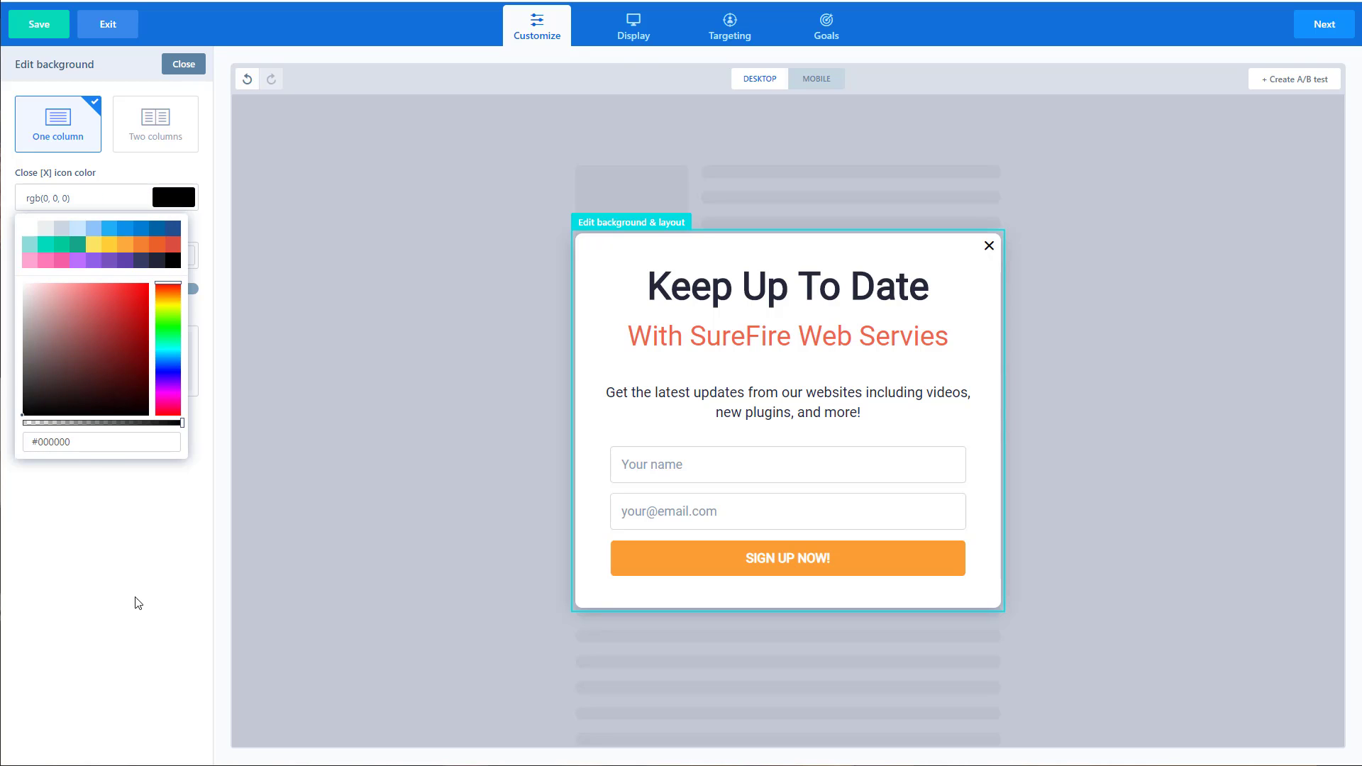
click(151, 578)
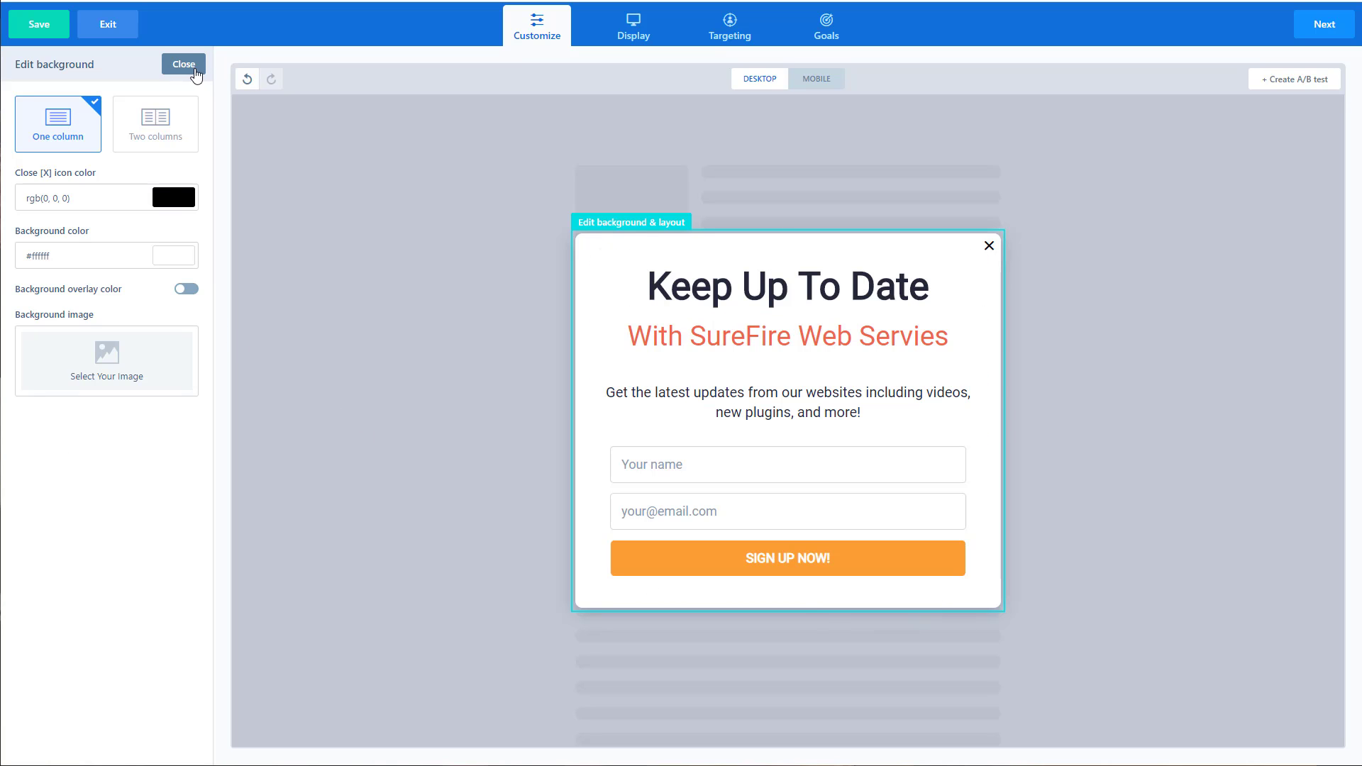
click(188, 66)
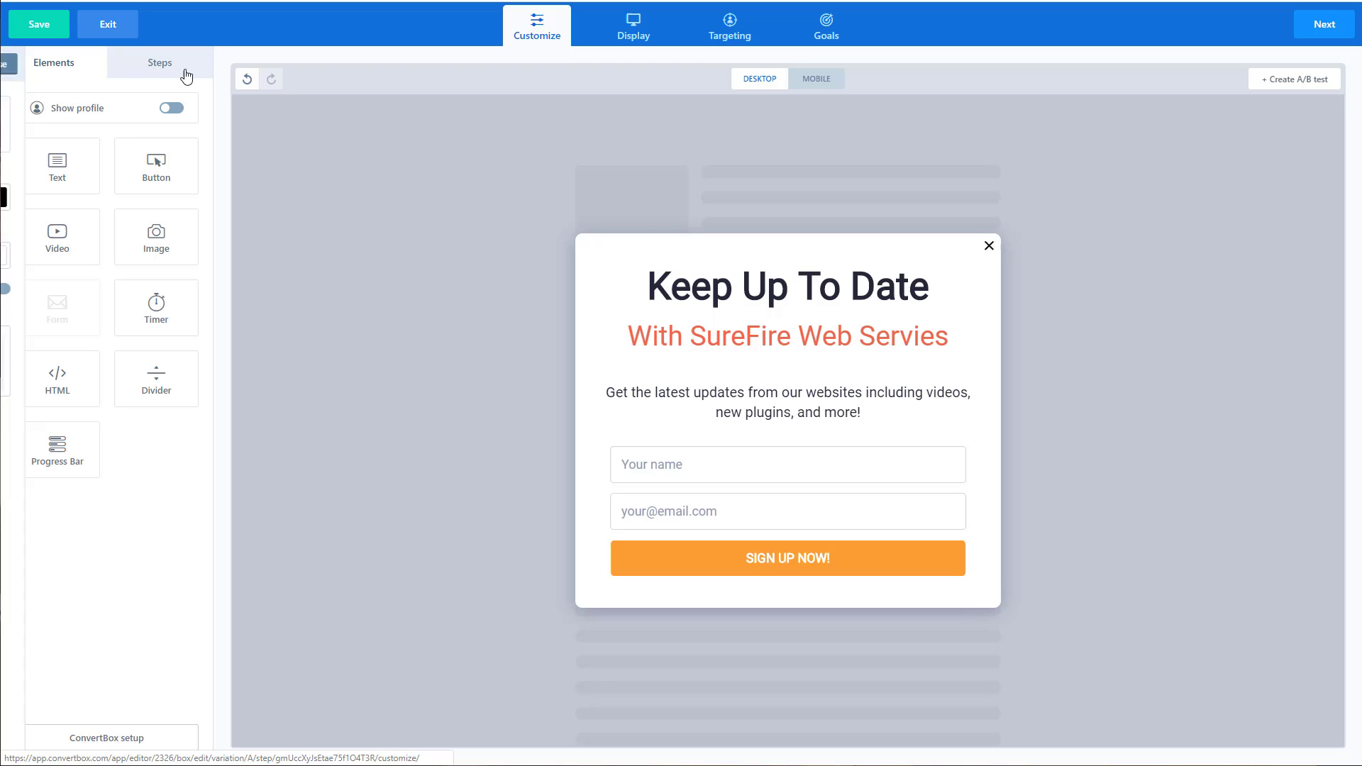
Show the profile on the popup, with the site owner's full name as profile name and "Owner" as profile title.
click(167, 108)
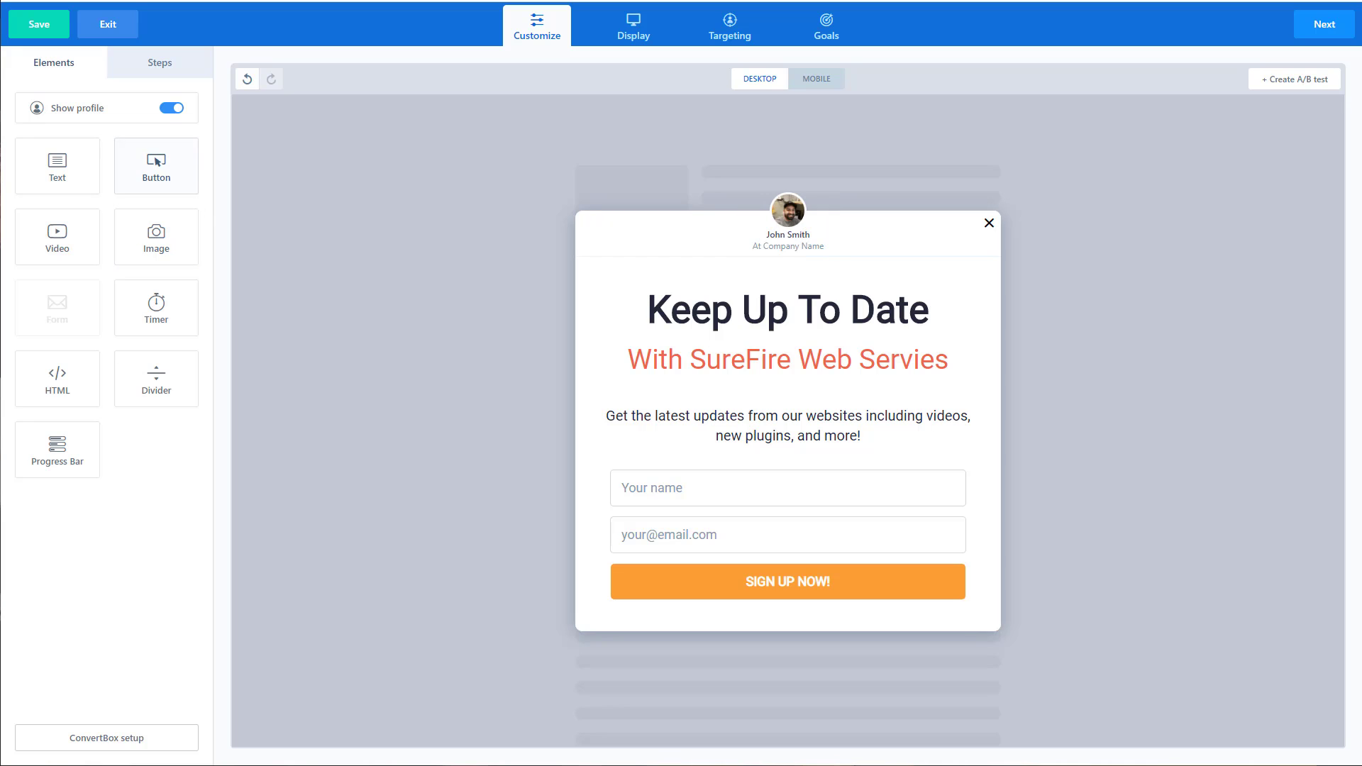
click(808, 241)
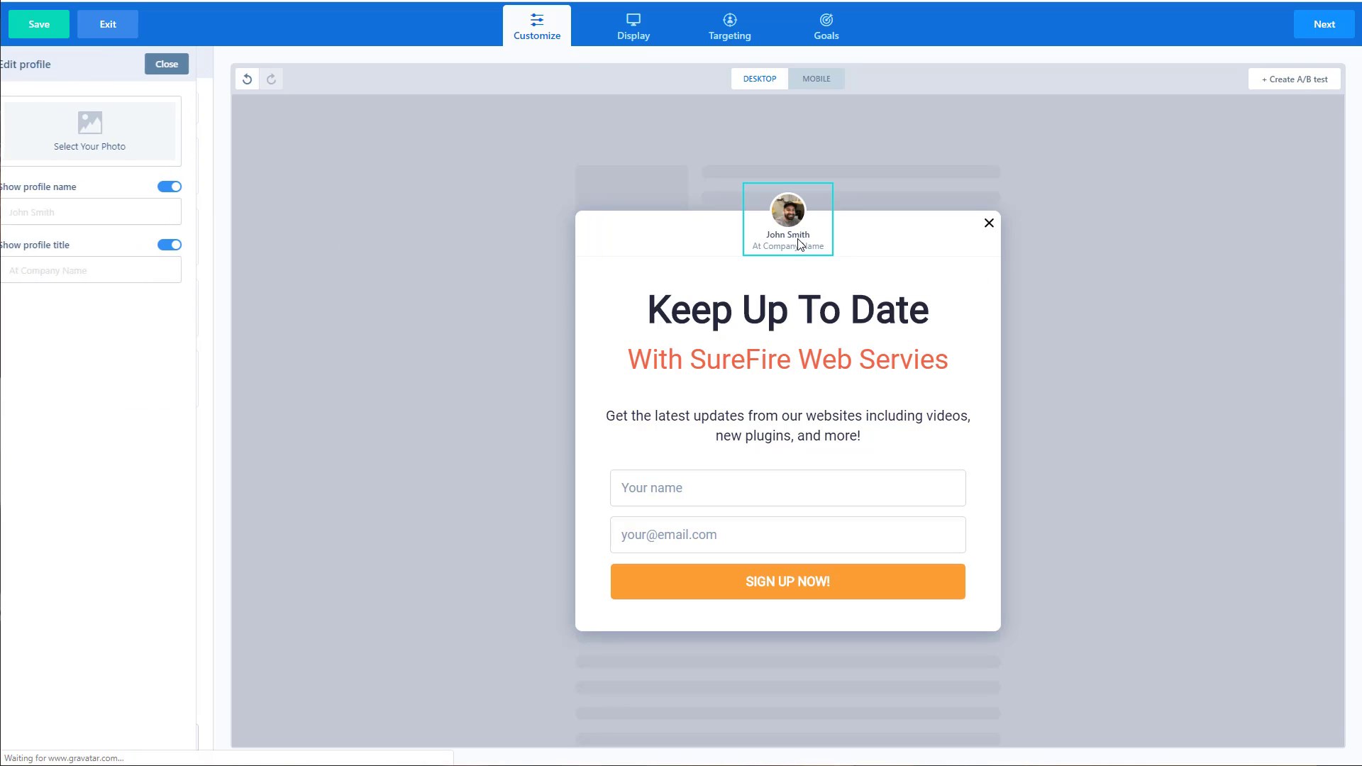
click(25, 216)
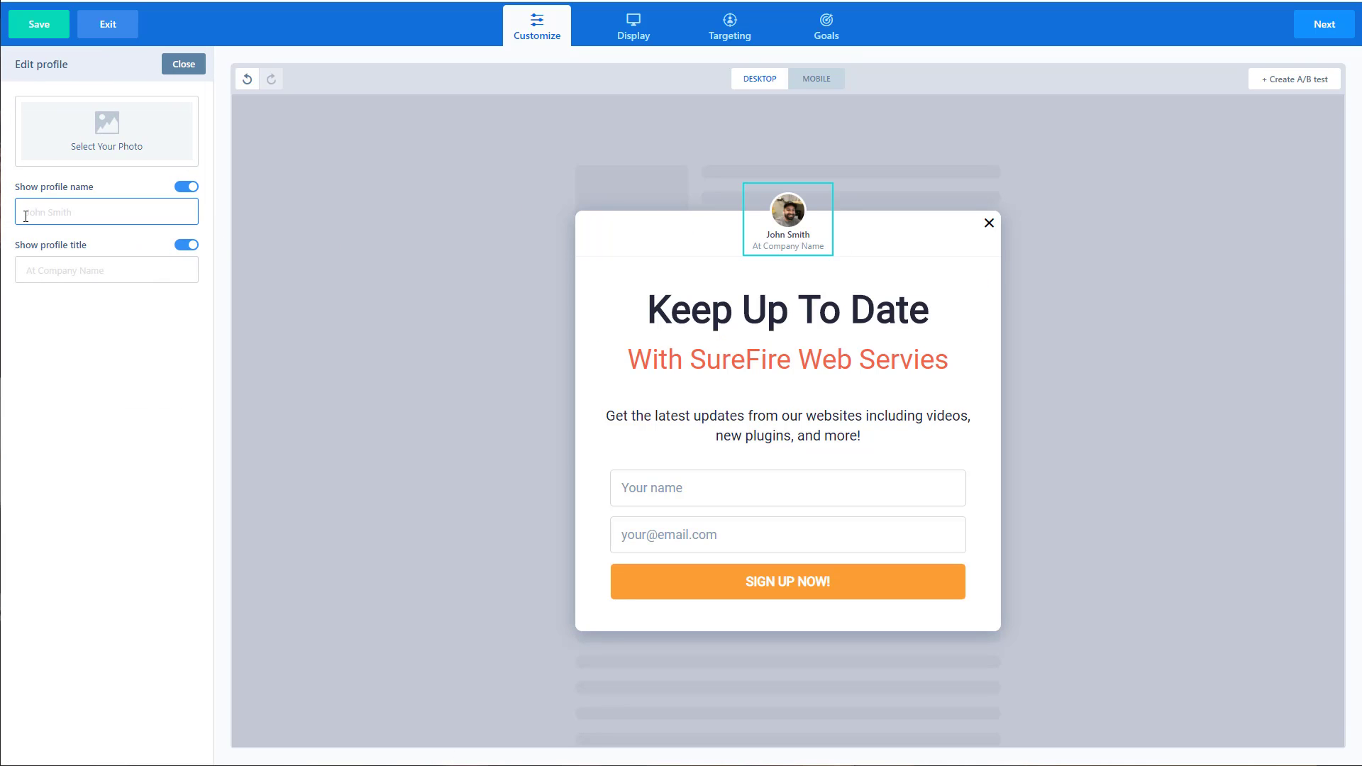
text(Jonathan Perez)
click(150, 276)
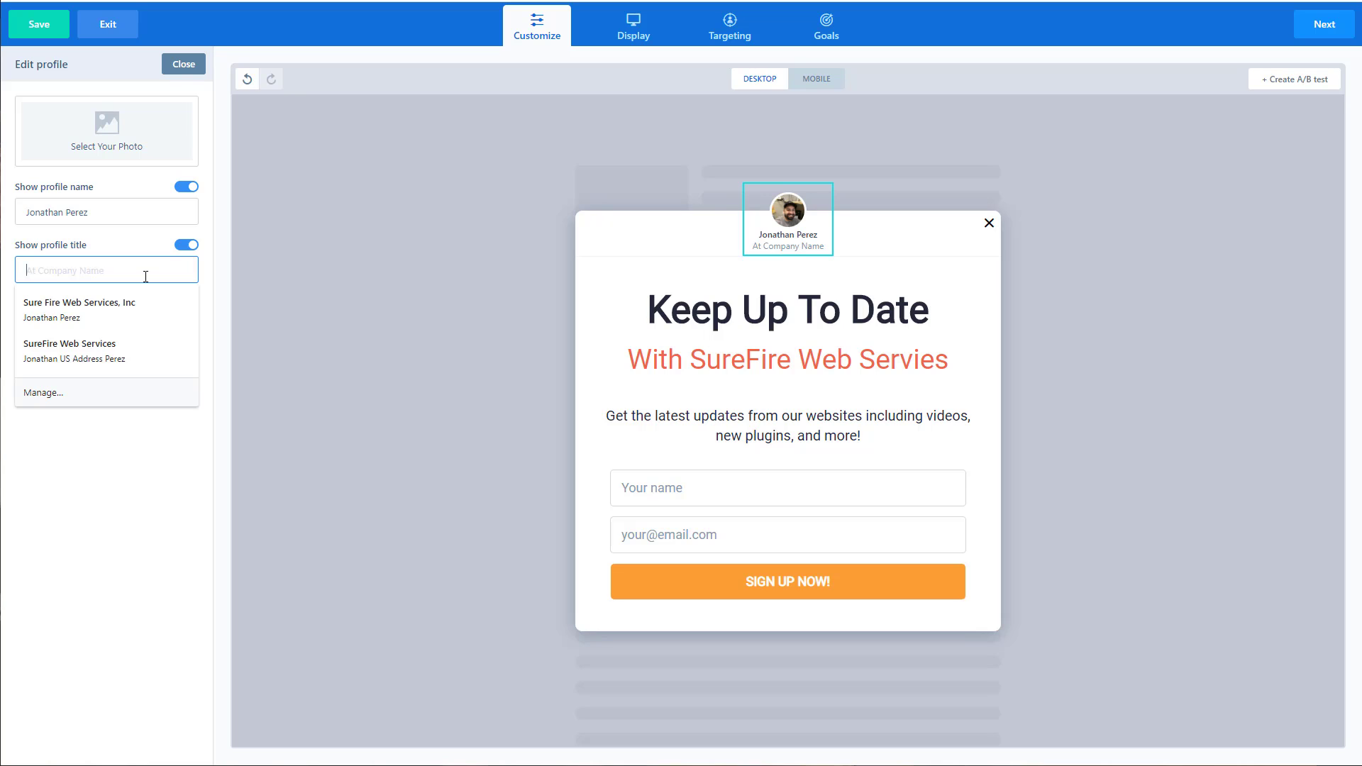
text(Owner)
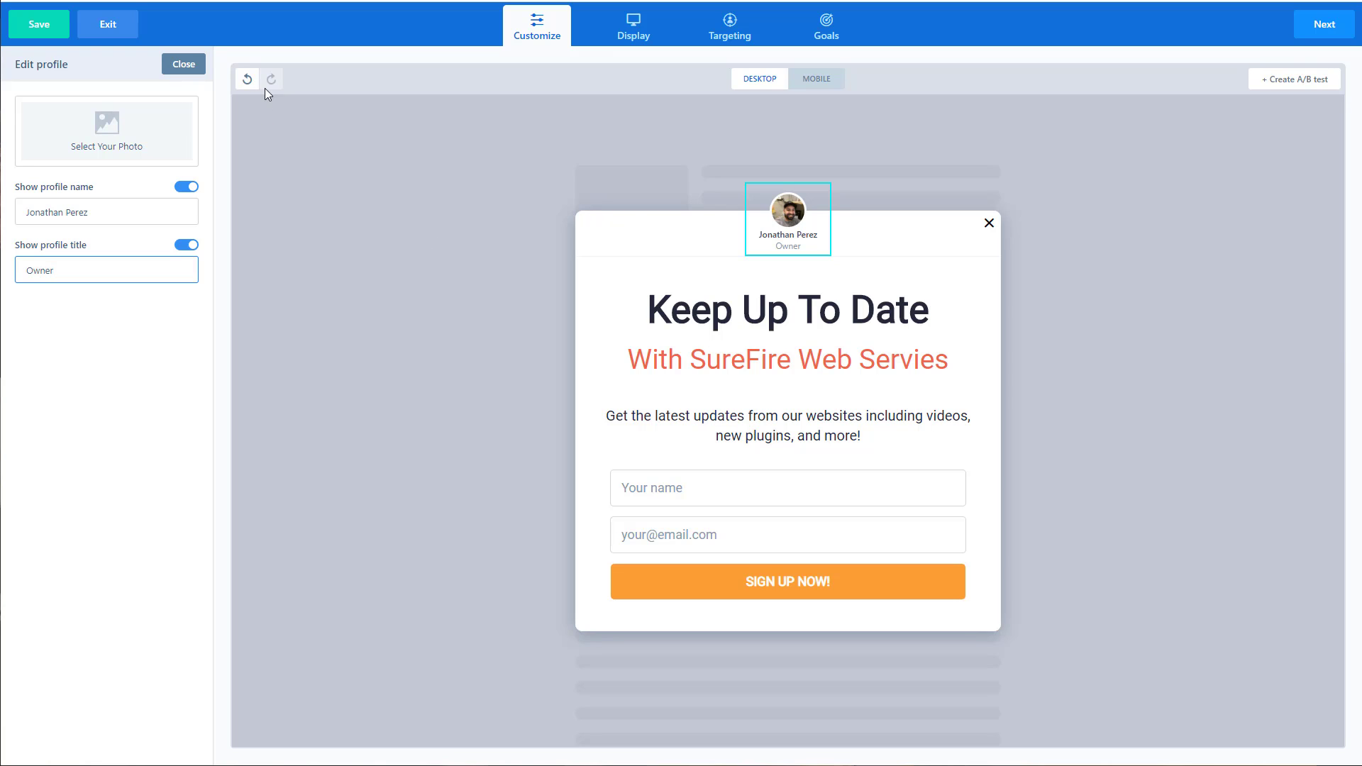
click(188, 67)
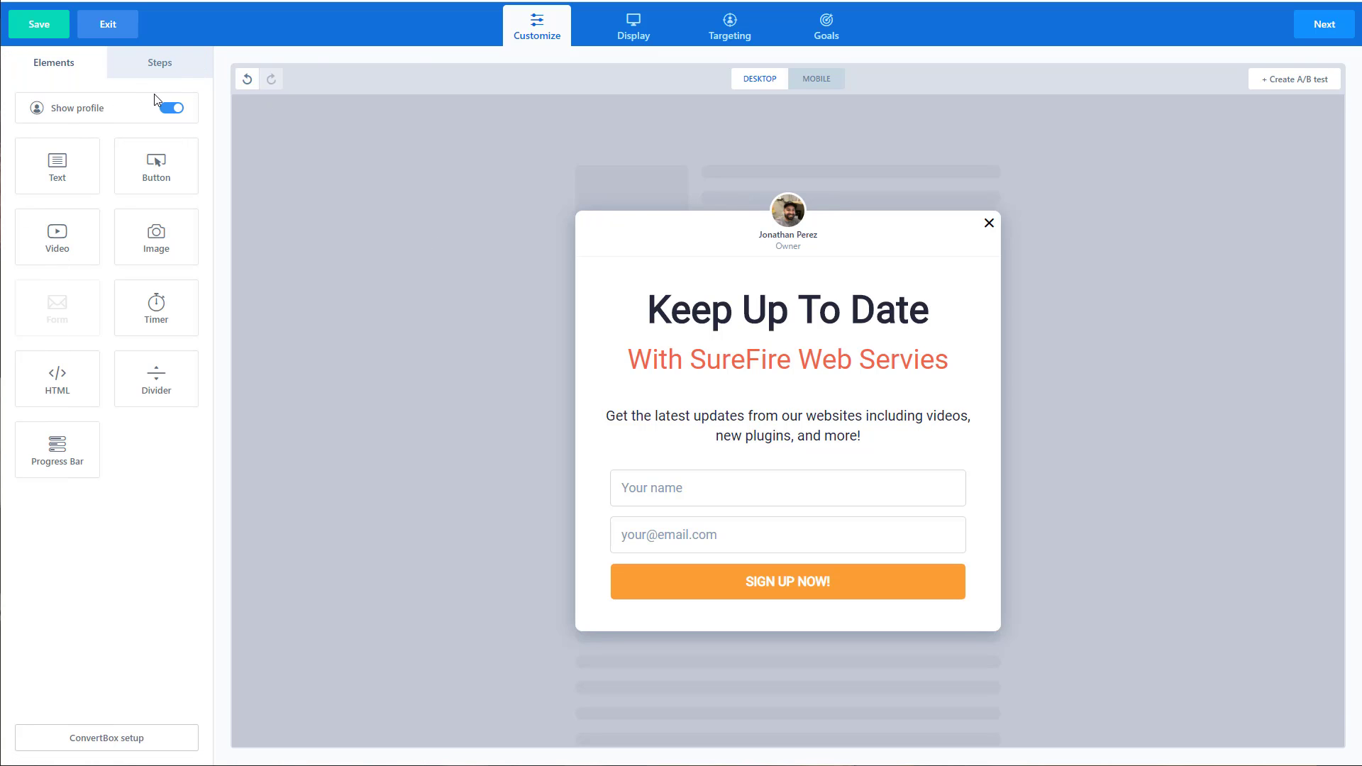
Try logo-no-text-large.png from the image library as the profile photo and remove it again.
click(780, 213)
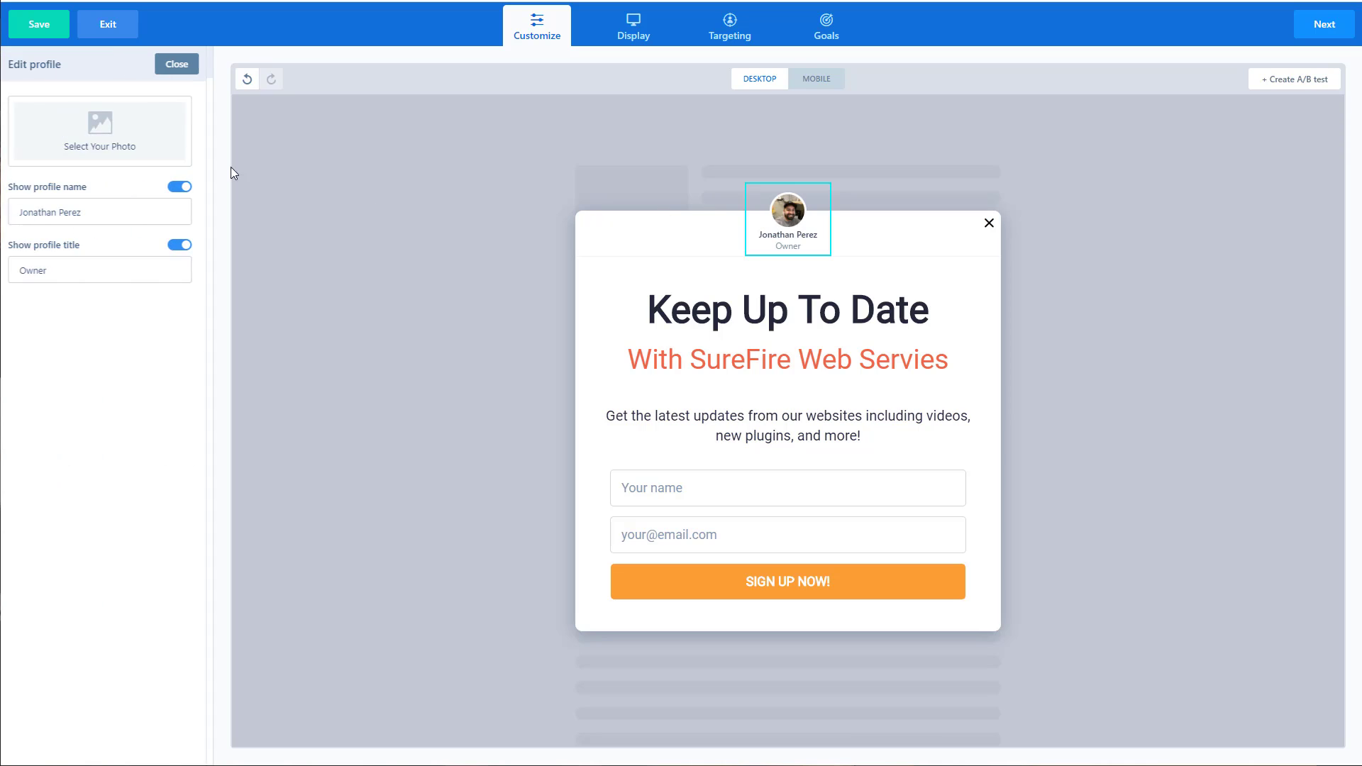
click(106, 142)
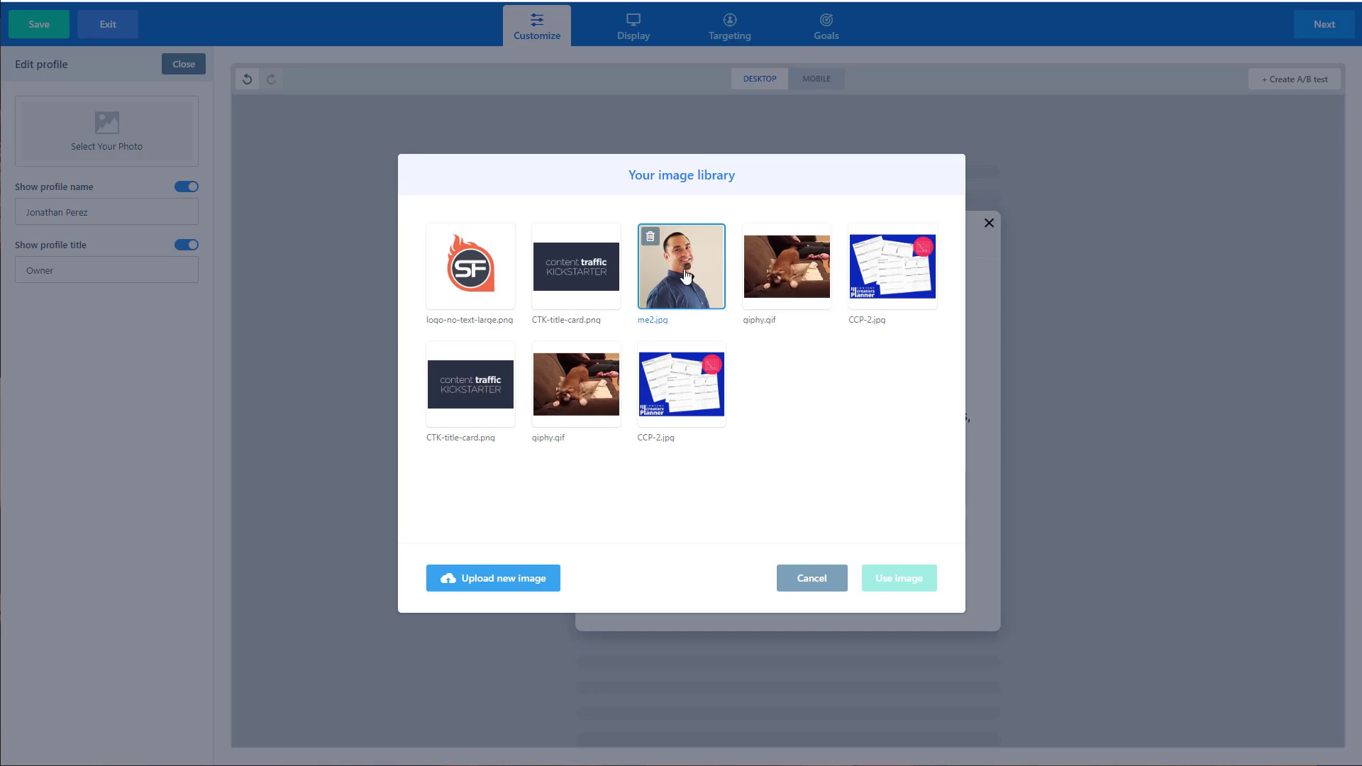
click(459, 275)
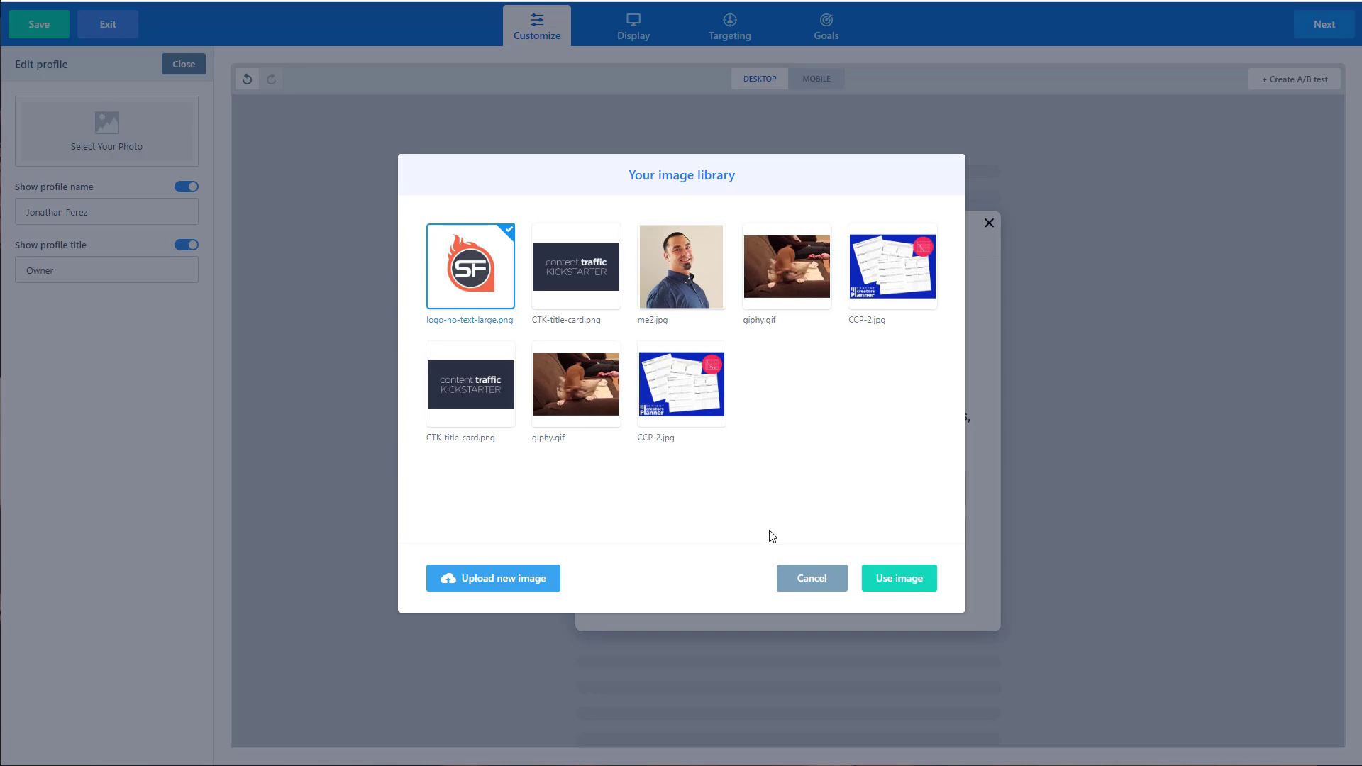
click(902, 578)
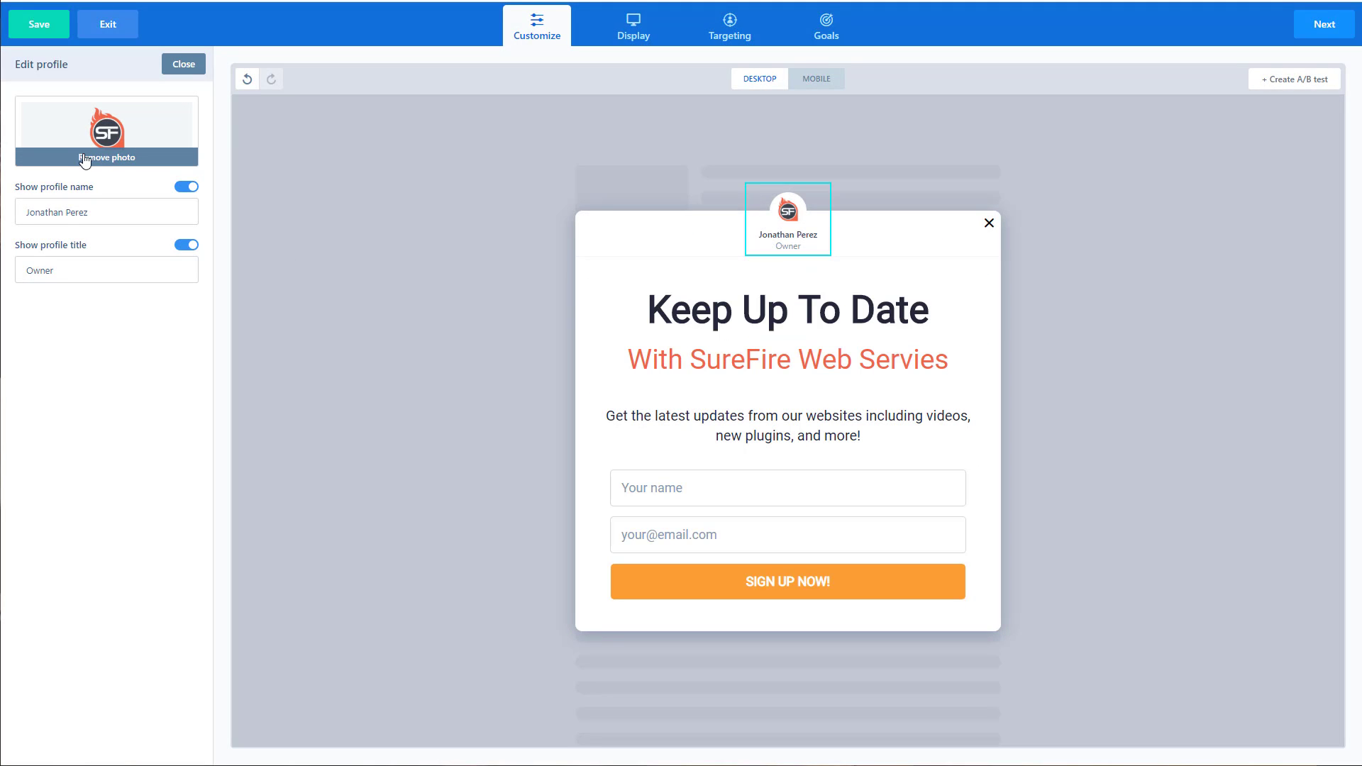
click(135, 152)
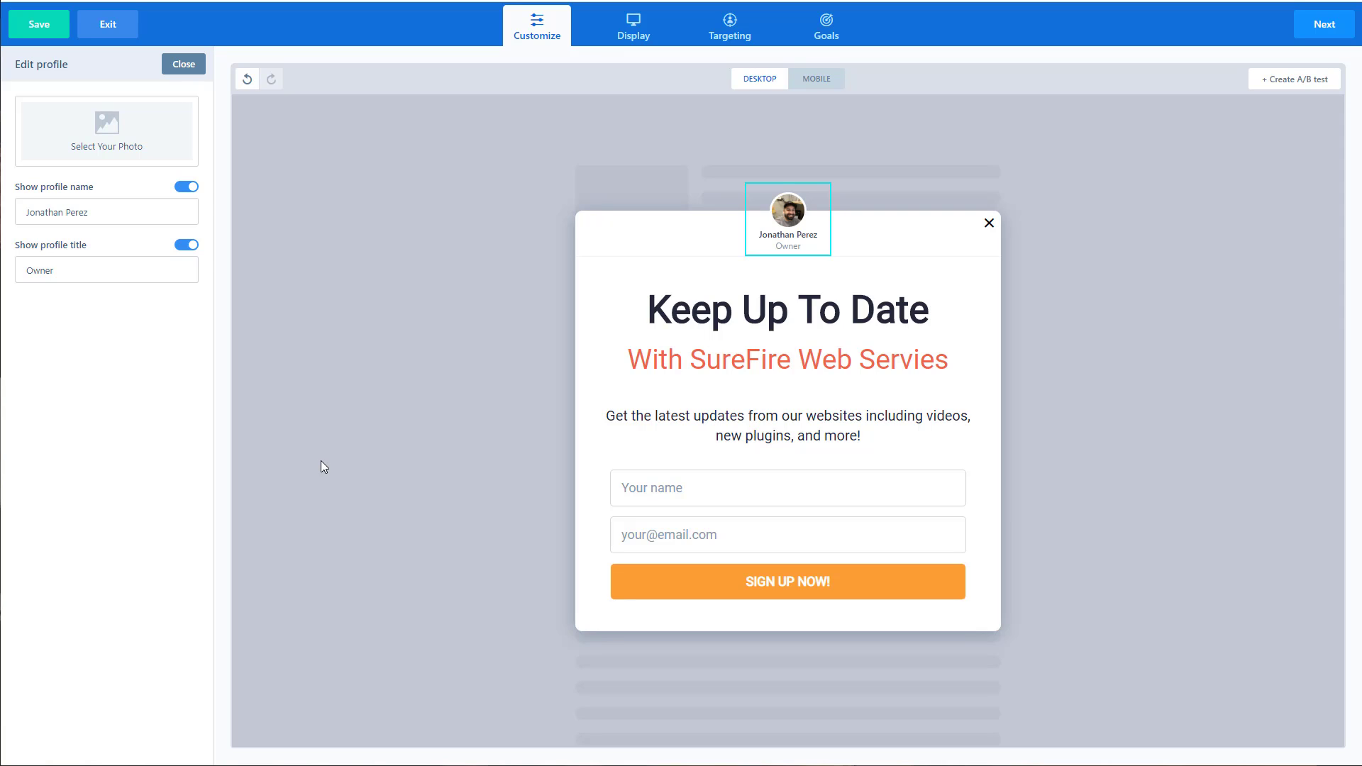
Correct the misspelled subheading so it reads "With SureFire Web Services".
click(922, 361)
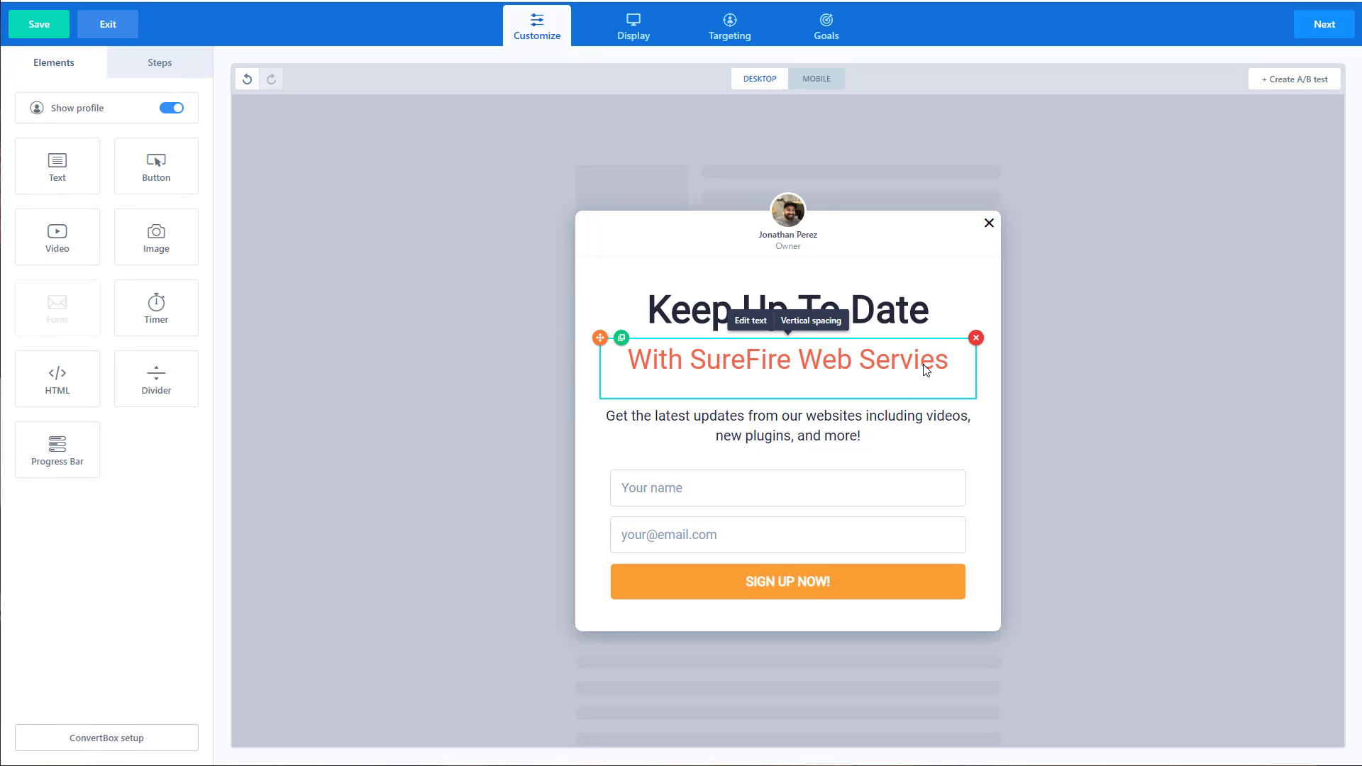
click(919, 361)
text(c)
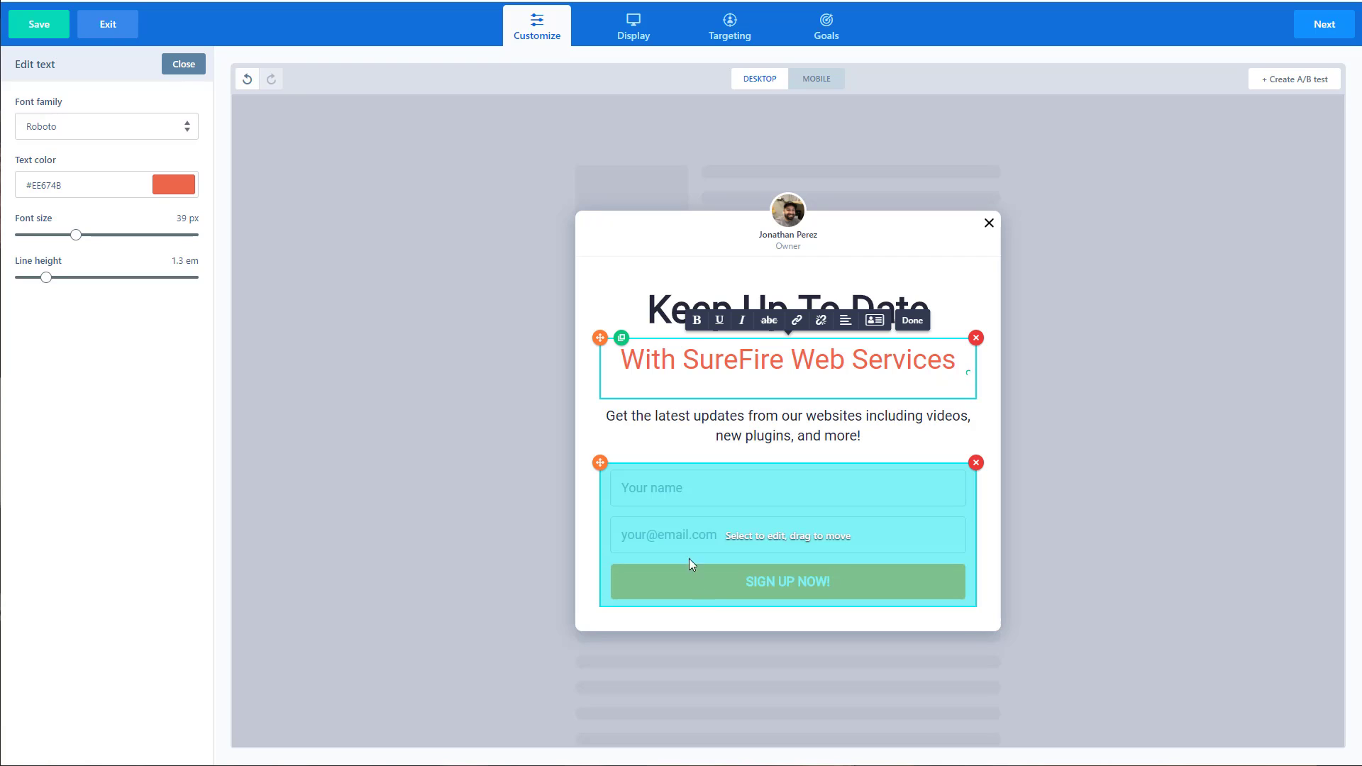
Set the sign-up form's action on visitor submission to Close the ConvertBox.
click(696, 499)
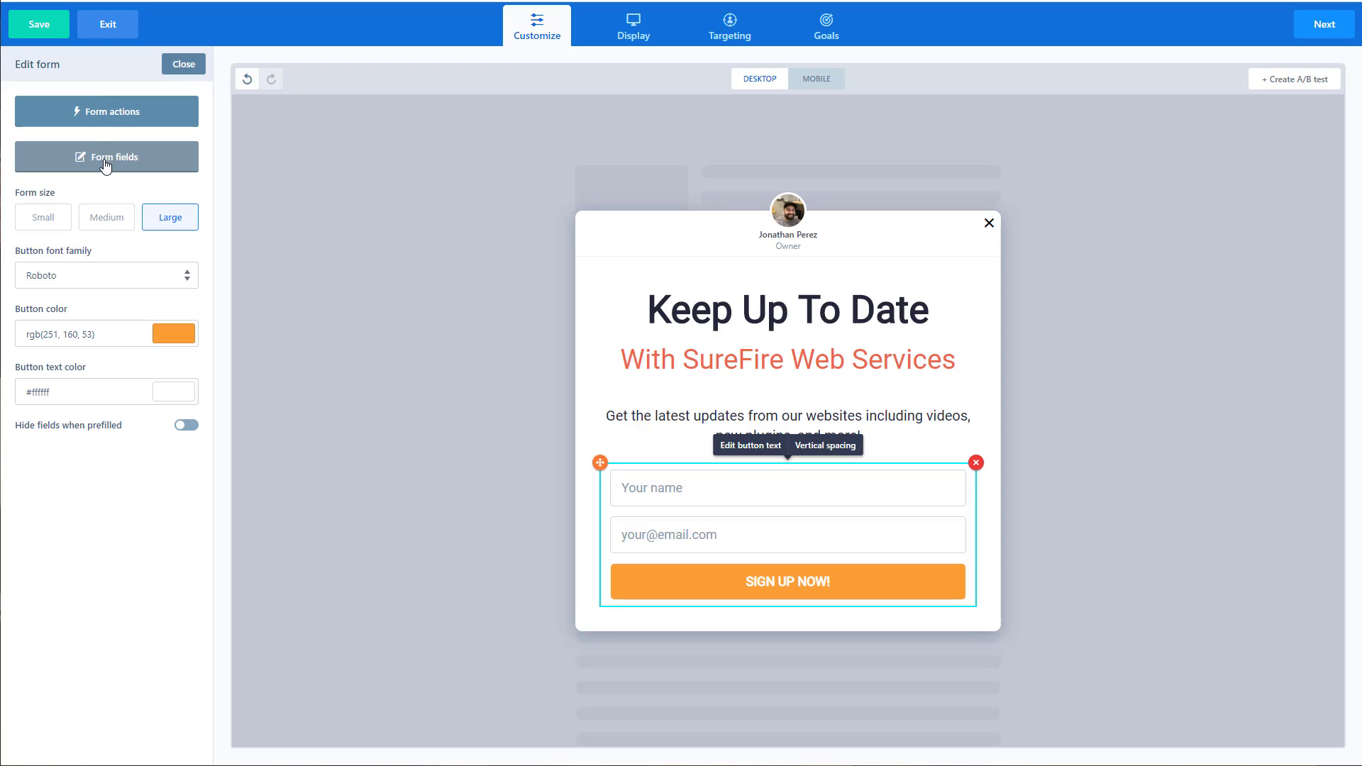
click(108, 112)
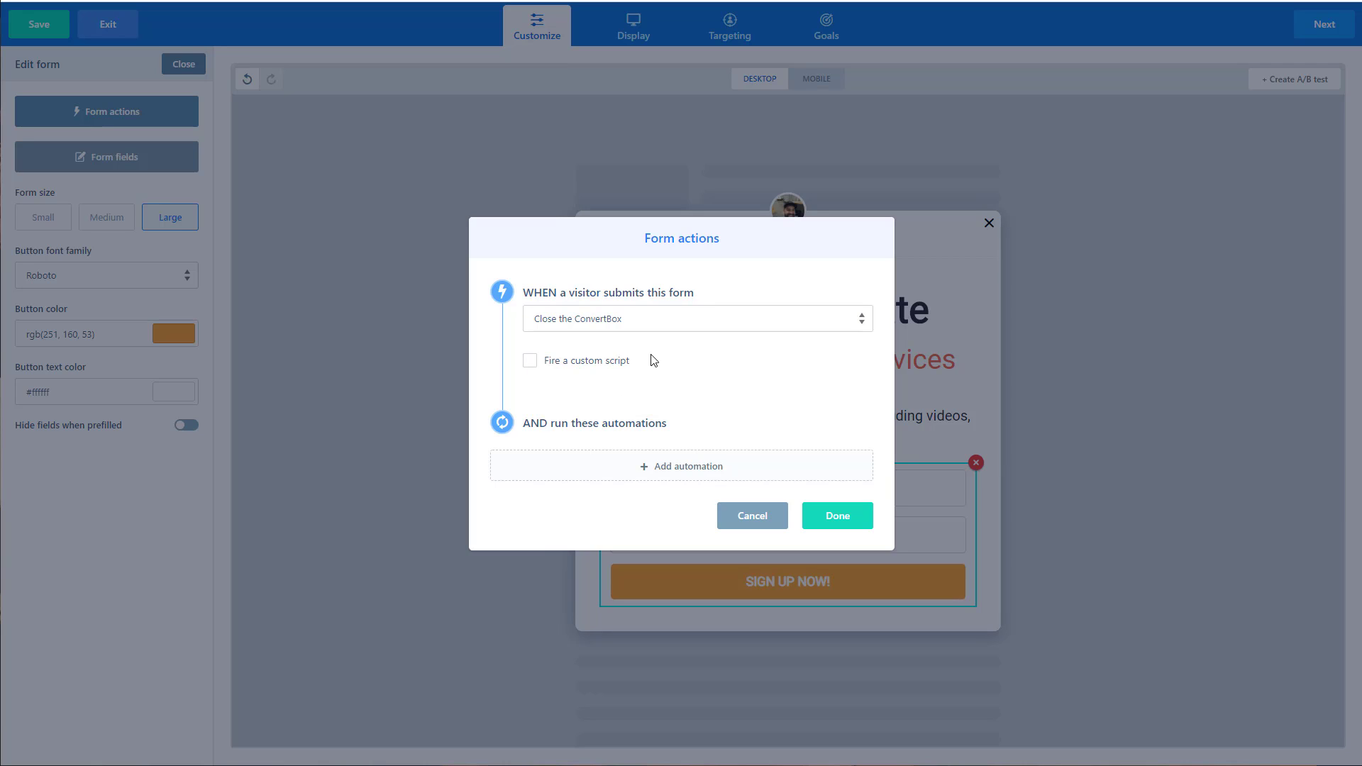
click(654, 328)
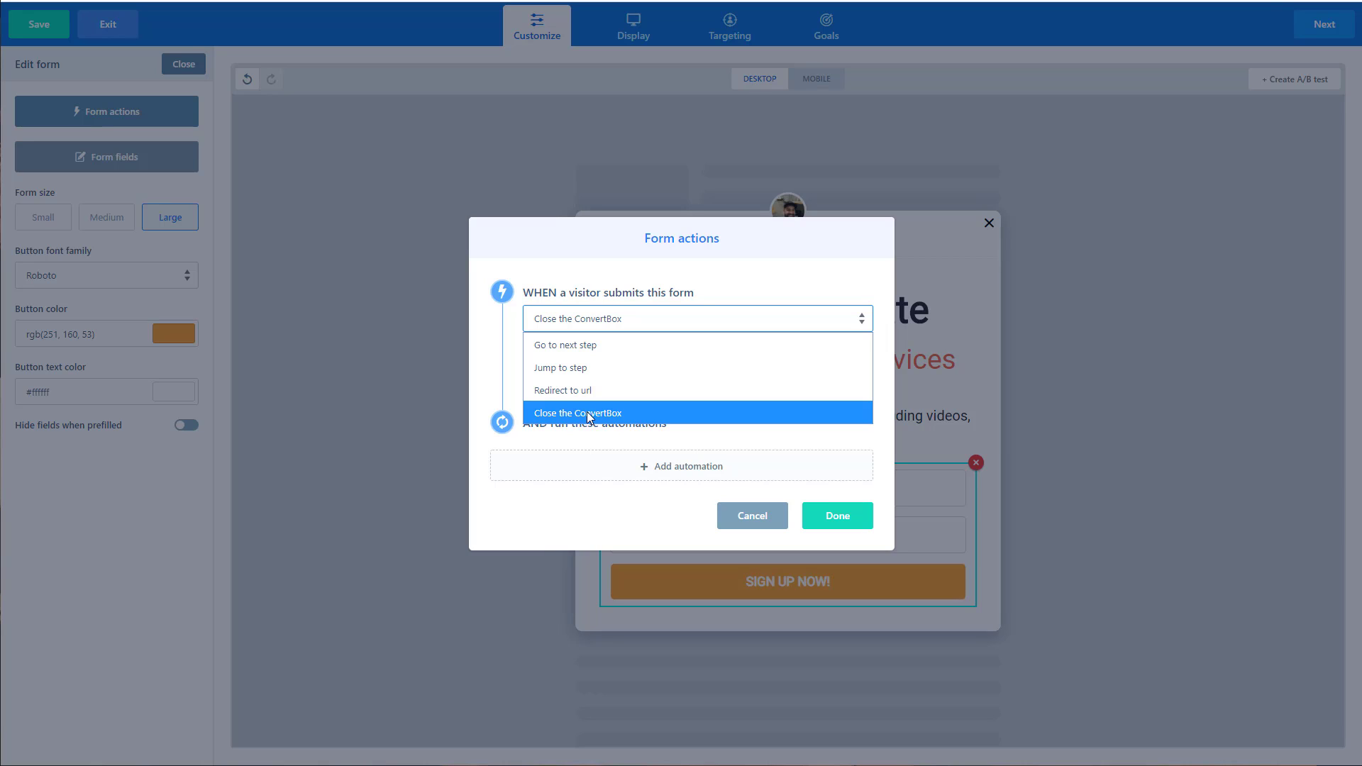
click(586, 412)
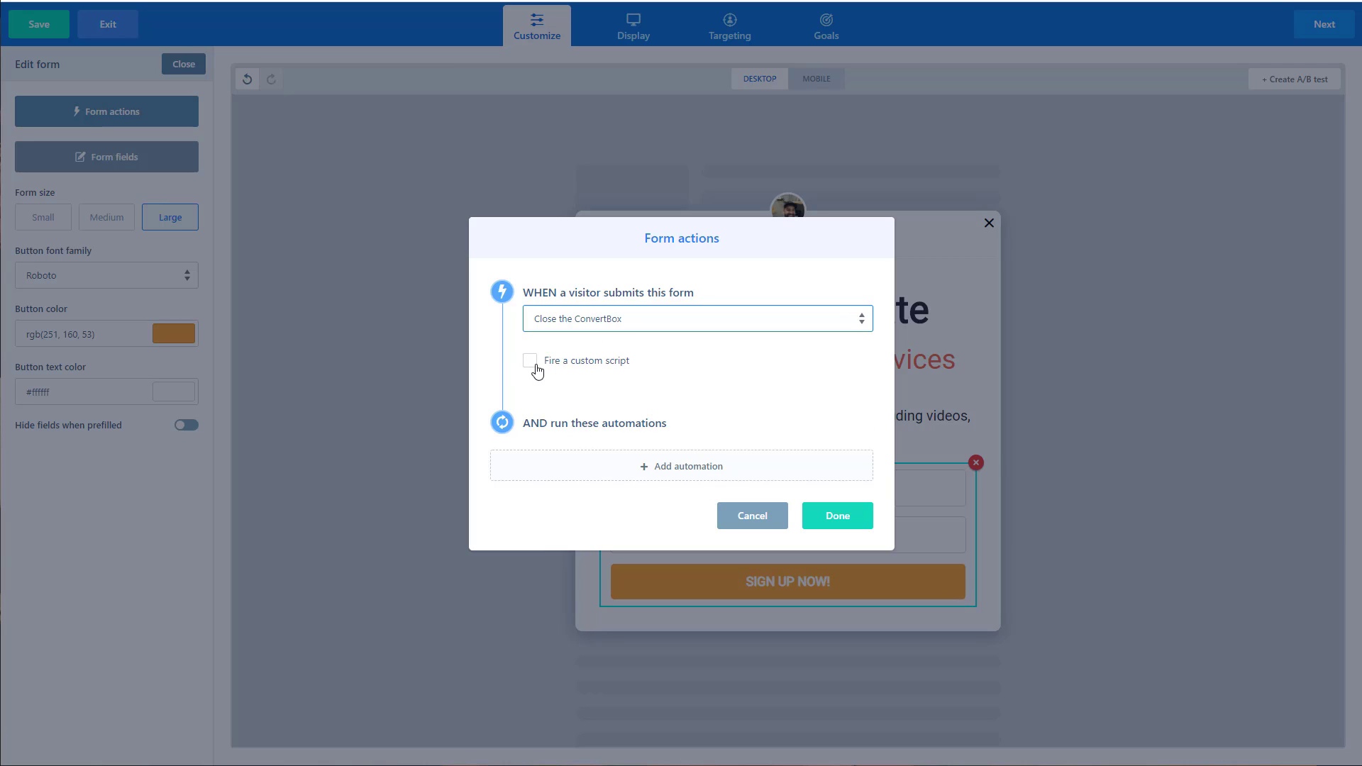
Add a form automation that uses the MailChimp SureFire integration to add subscribers to the SureFire Lead Capture list.
click(681, 466)
click(595, 392)
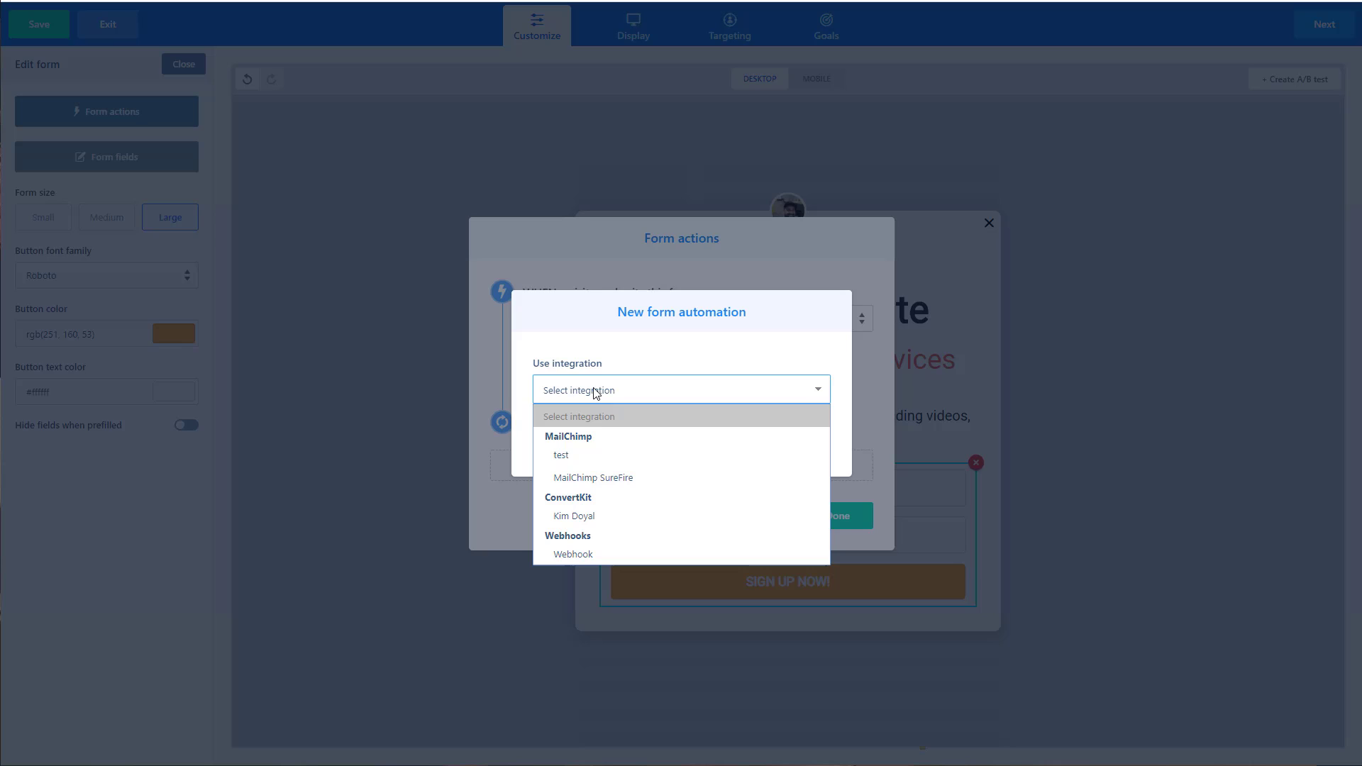
click(595, 475)
click(603, 441)
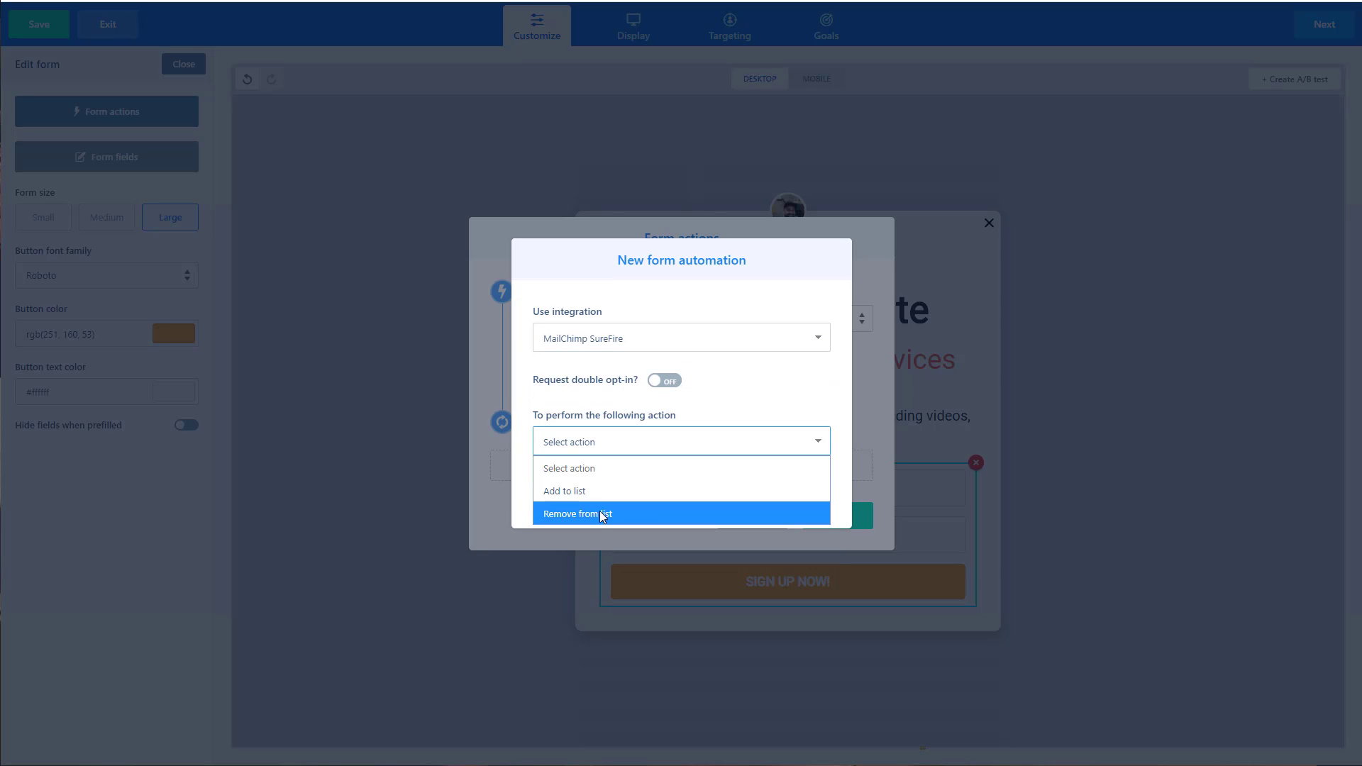
click(598, 491)
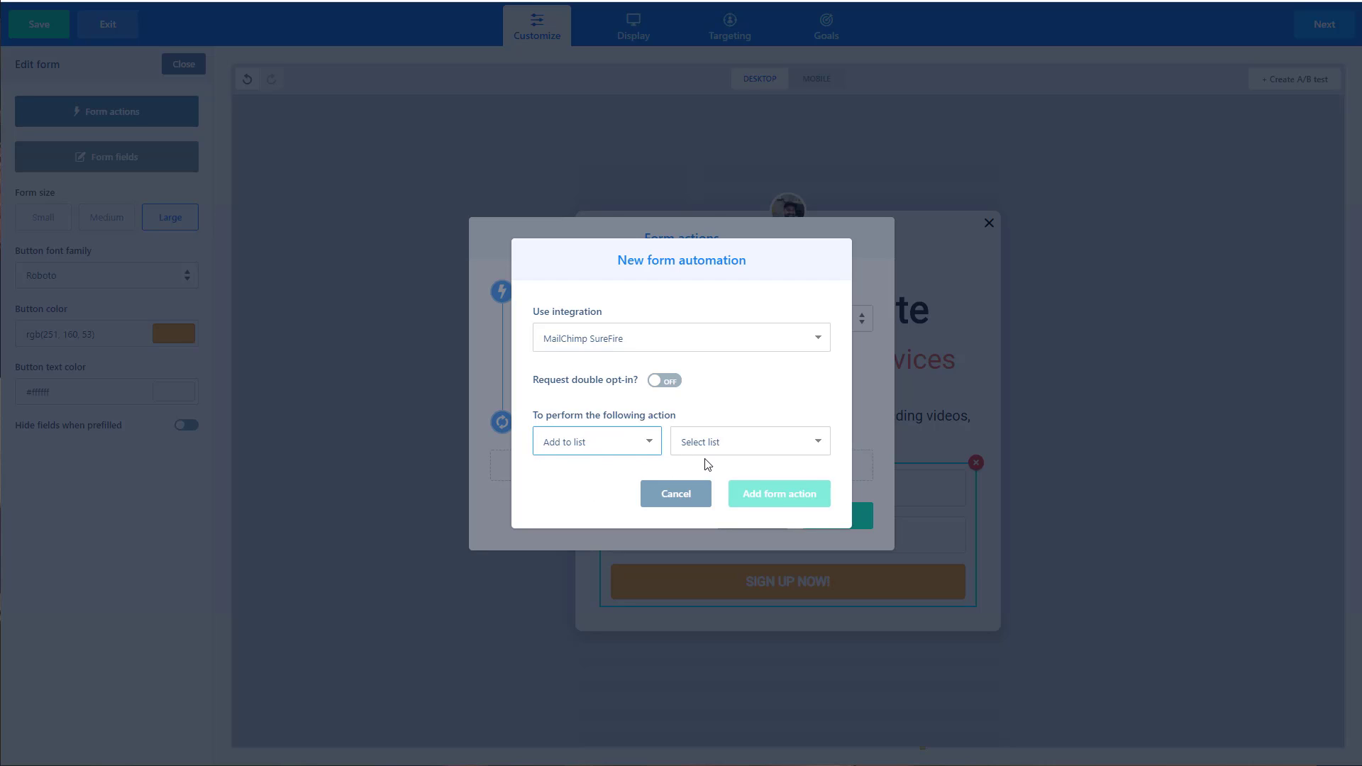
click(720, 445)
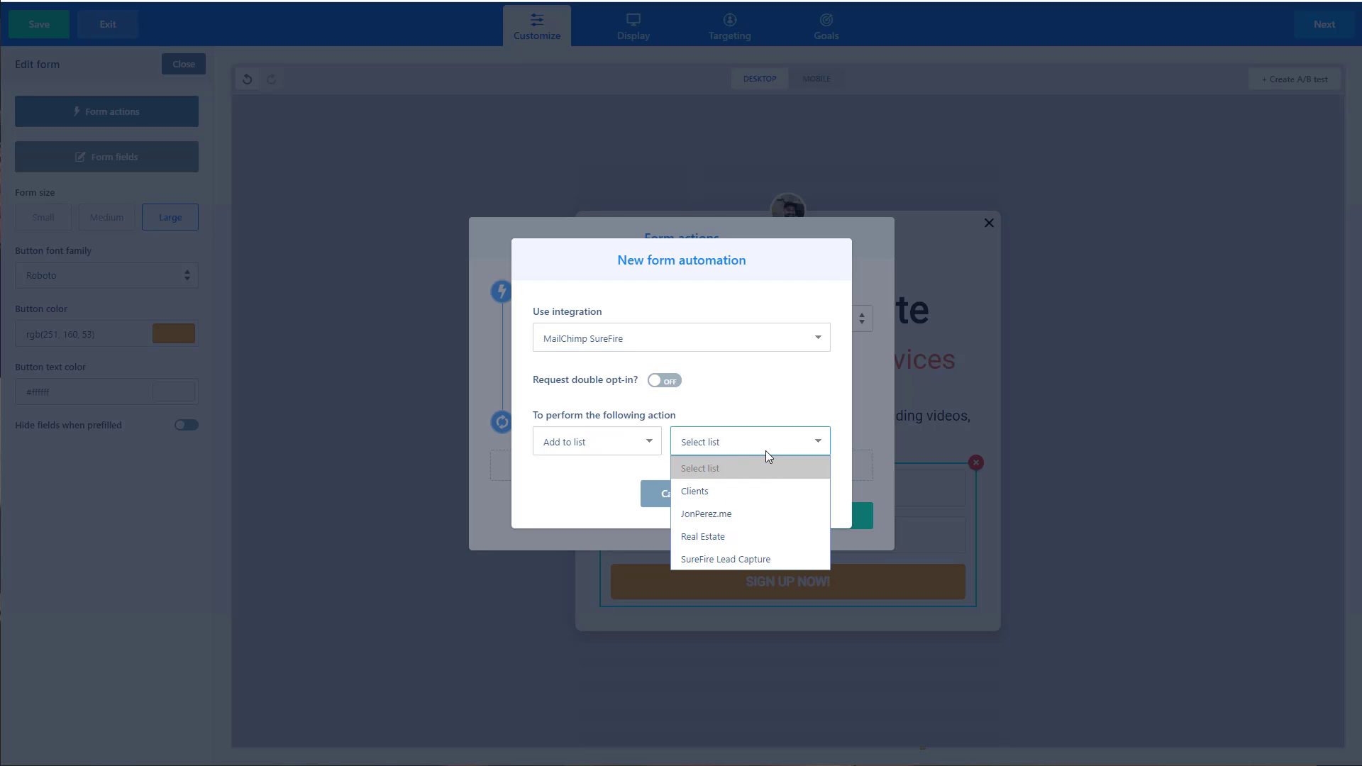
click(746, 558)
click(776, 495)
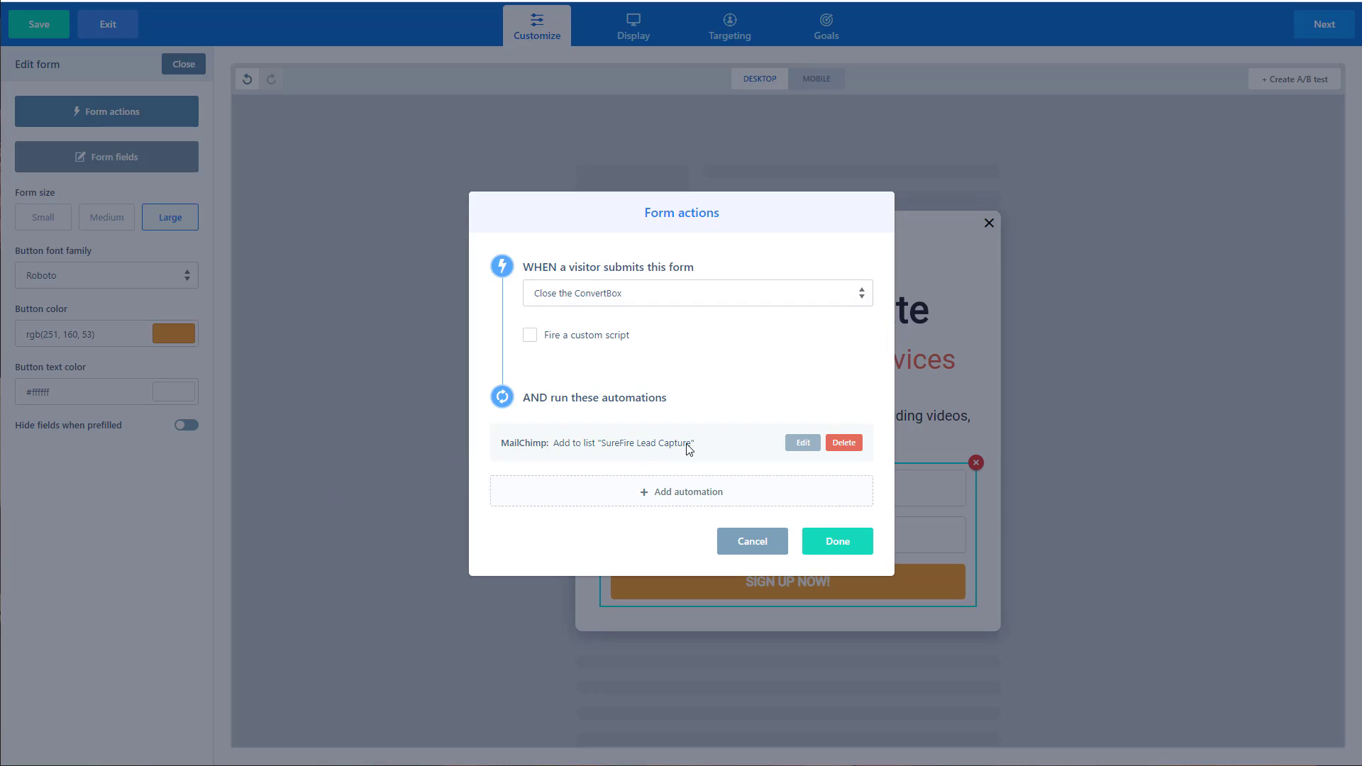
click(841, 542)
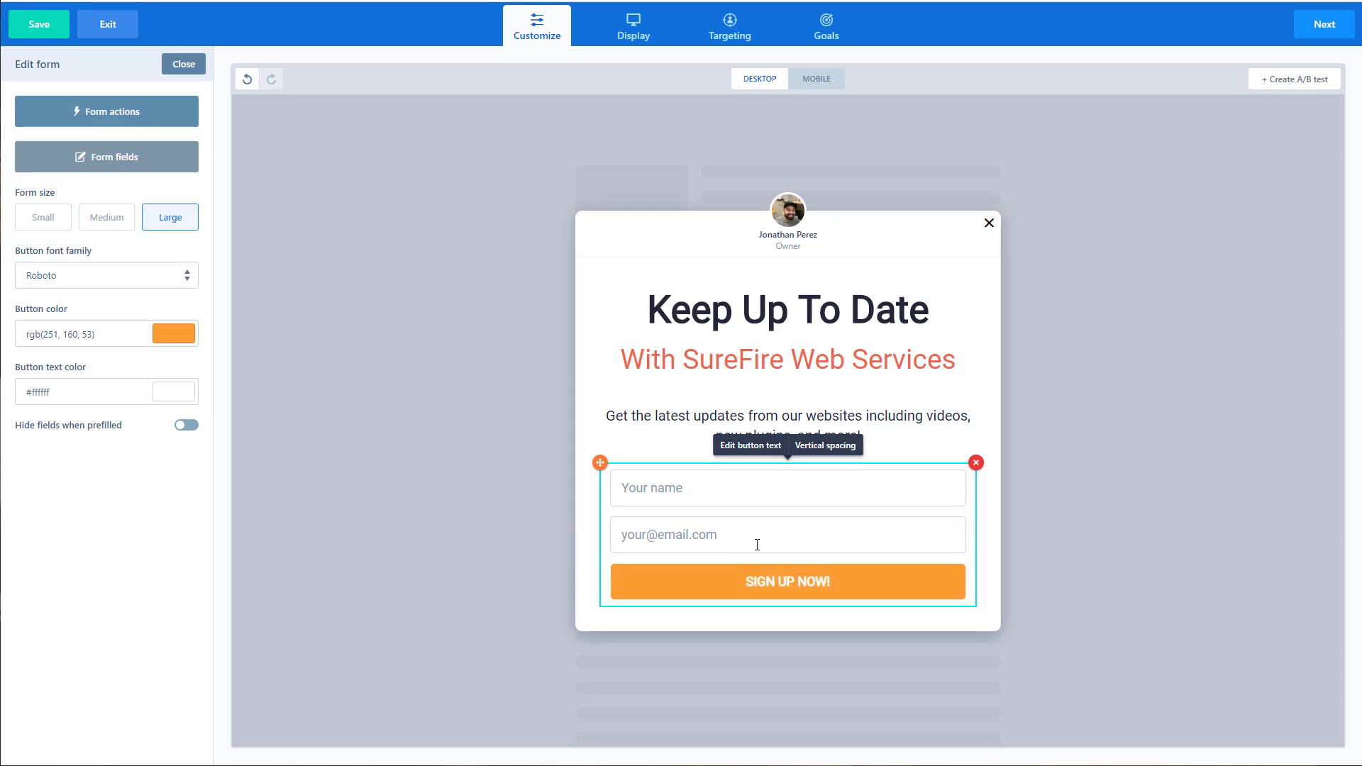
Review the field types available for the sign-up form without adding a new field.
click(121, 167)
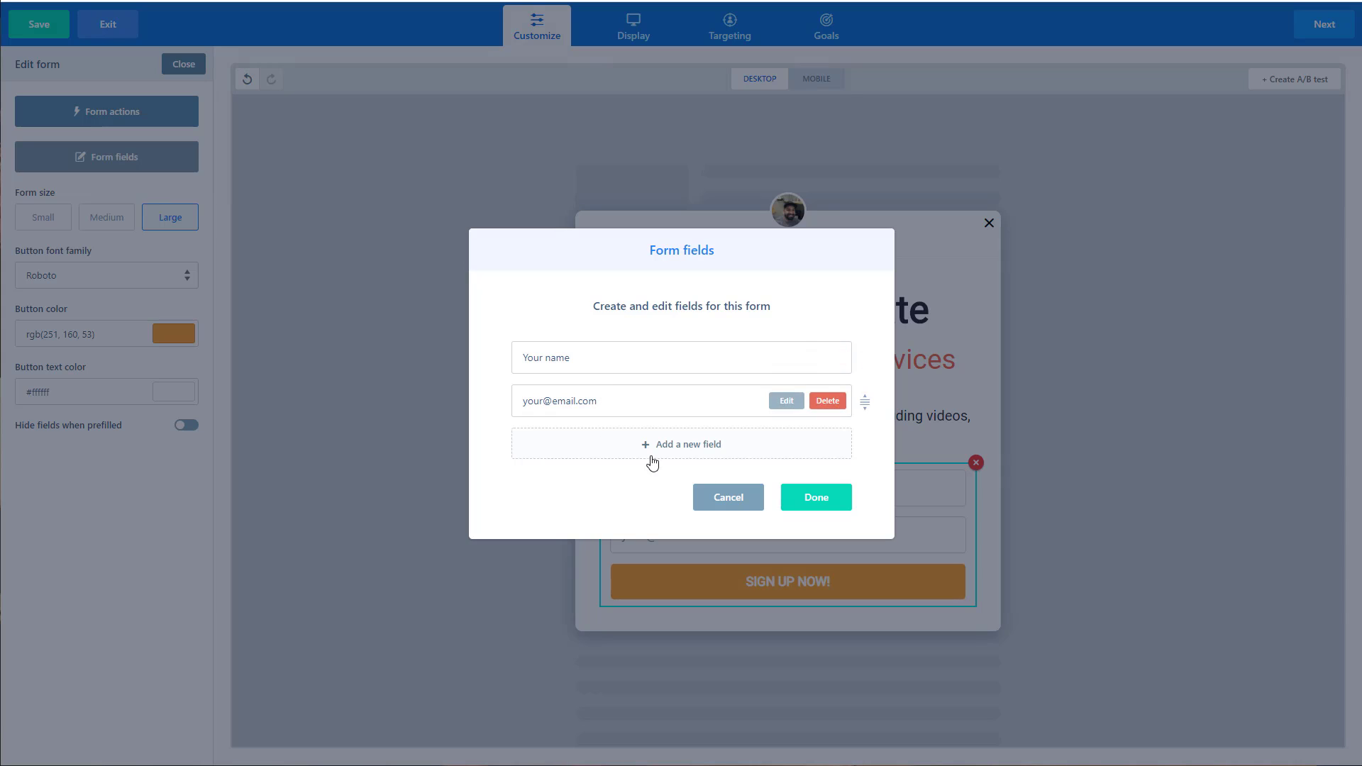
click(692, 451)
click(602, 405)
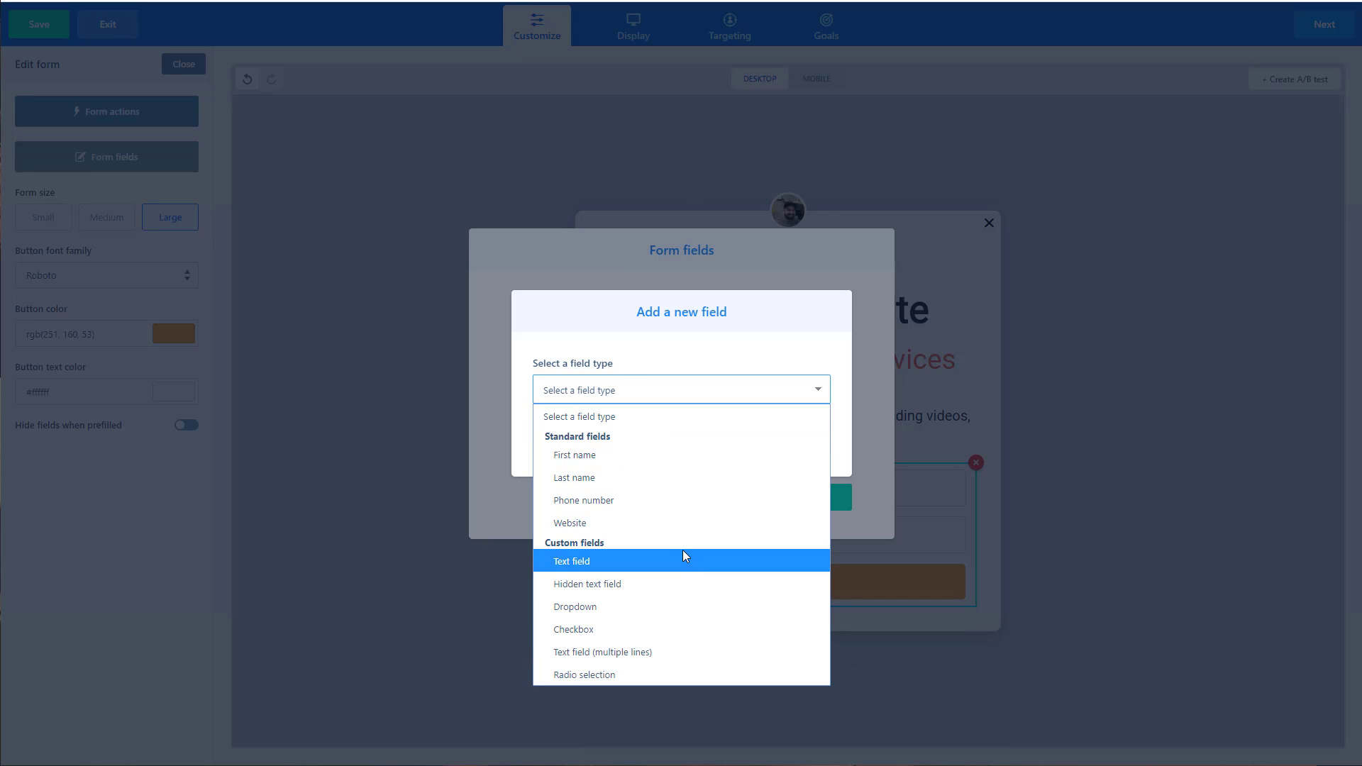
click(667, 370)
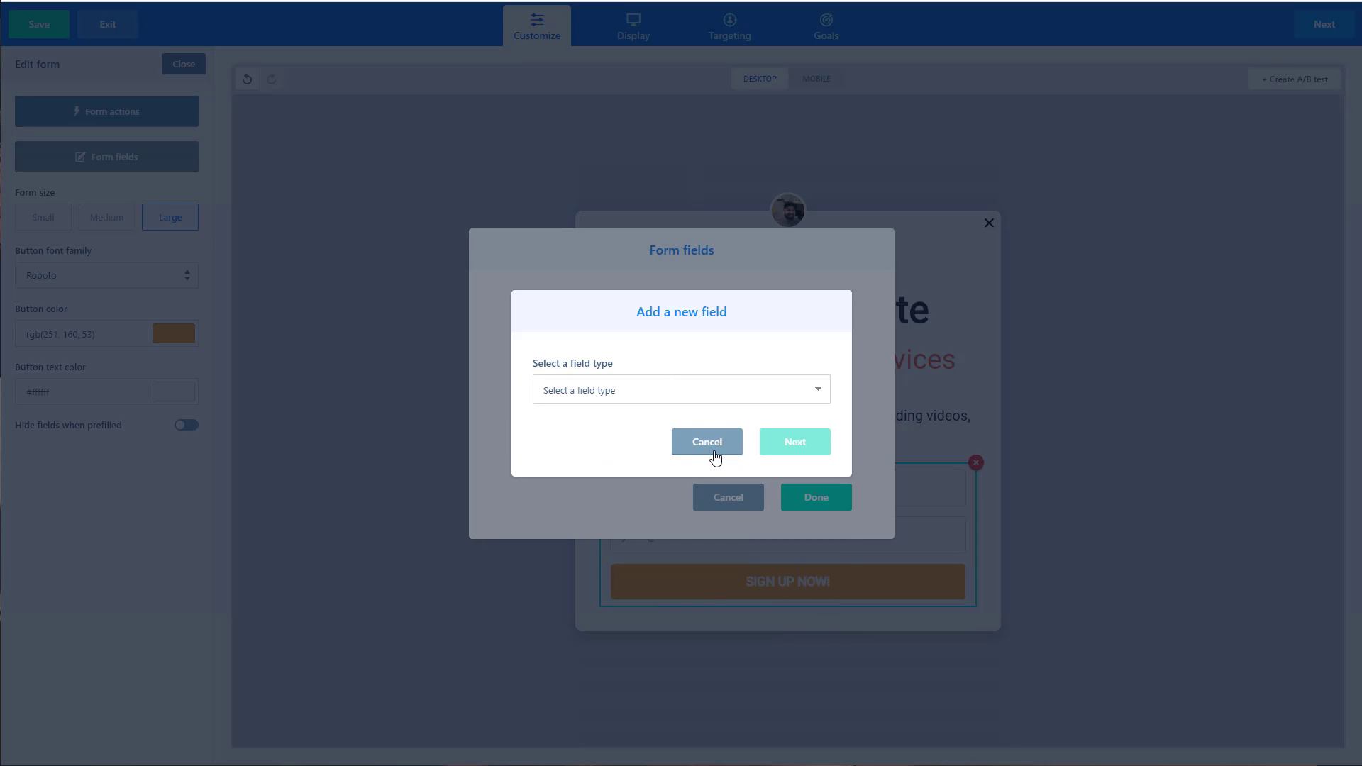
click(713, 452)
click(718, 498)
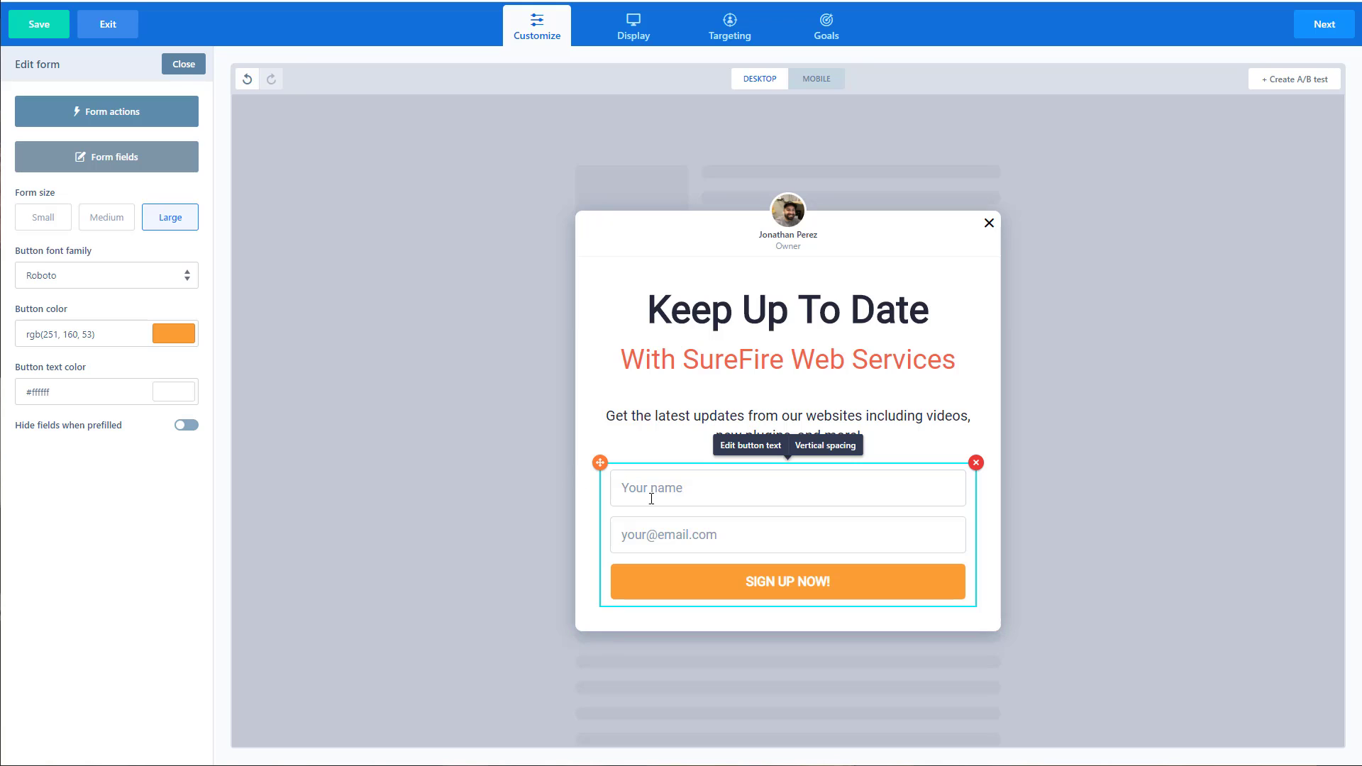
Try the Medium and Small form sizes on the sign-up form, then return it to Large.
click(113, 223)
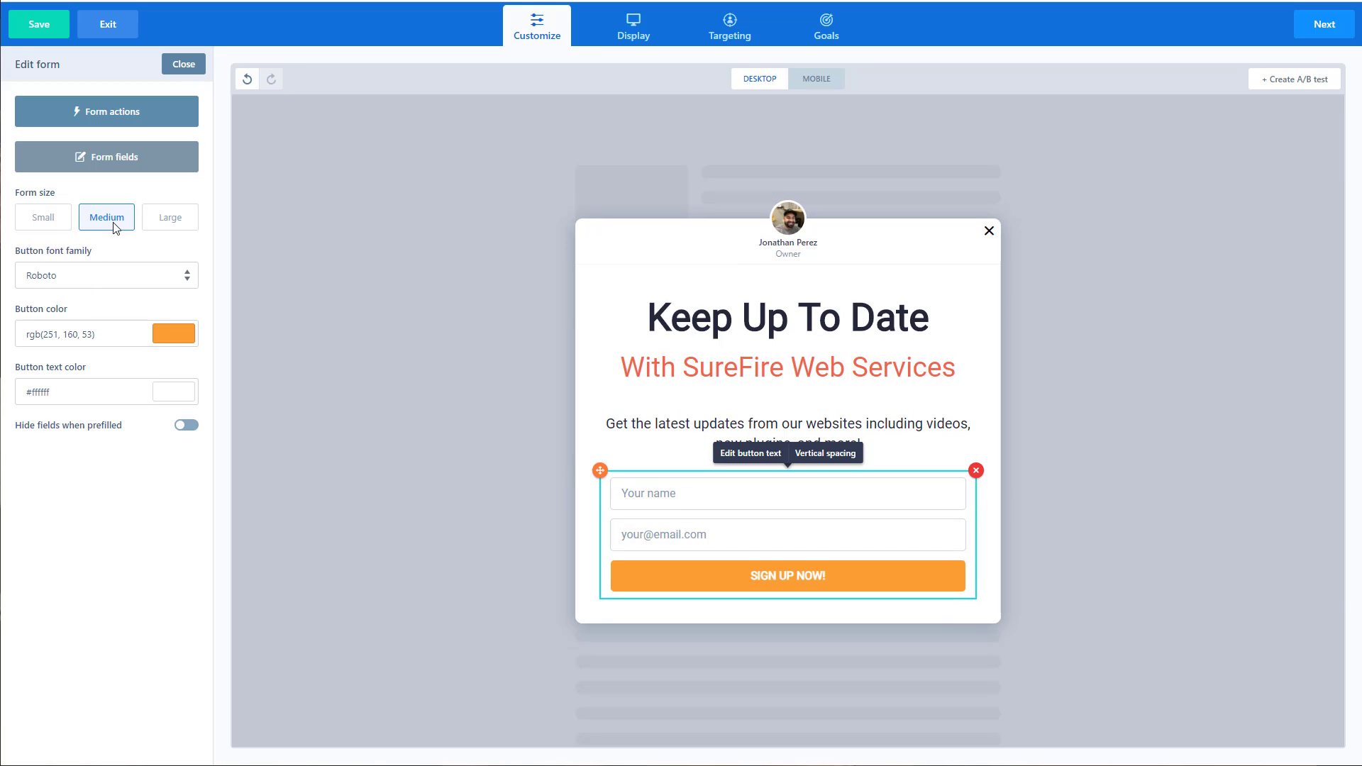
click(53, 223)
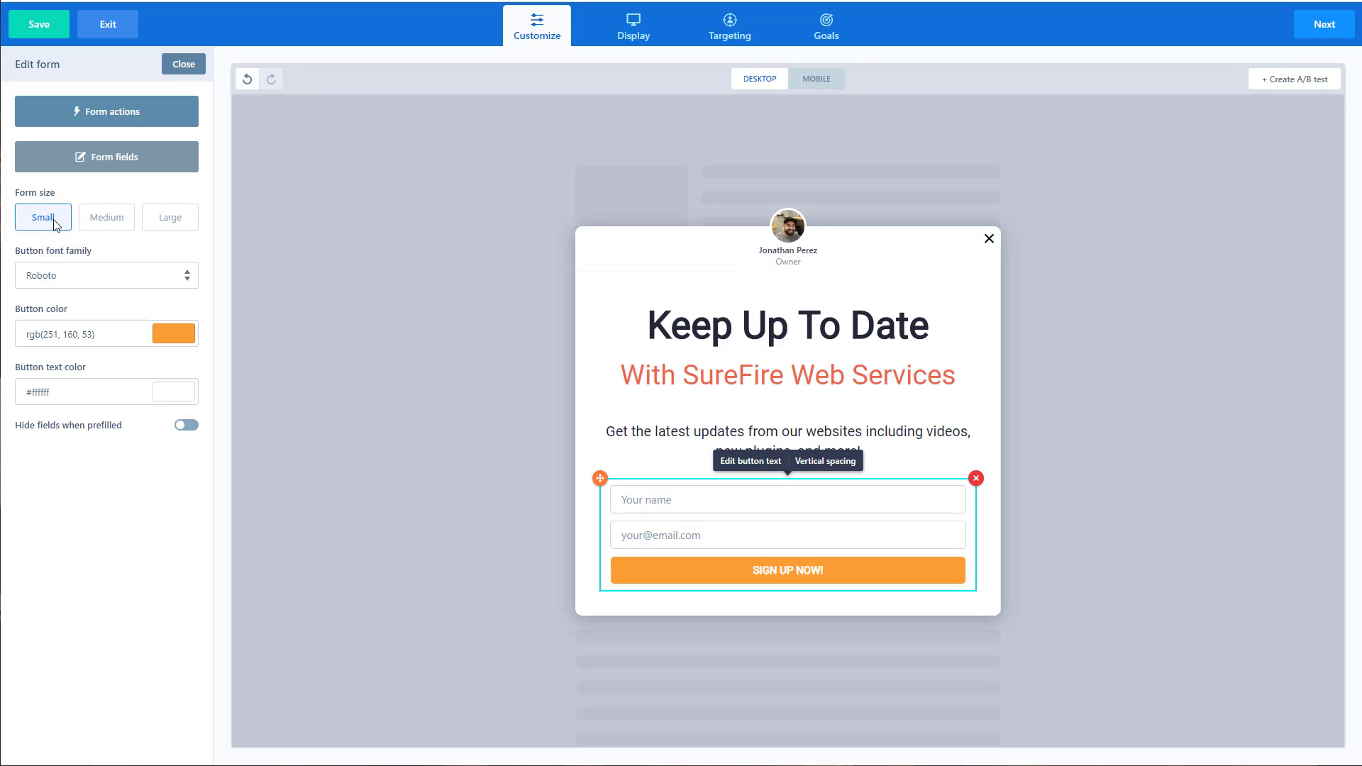
click(159, 227)
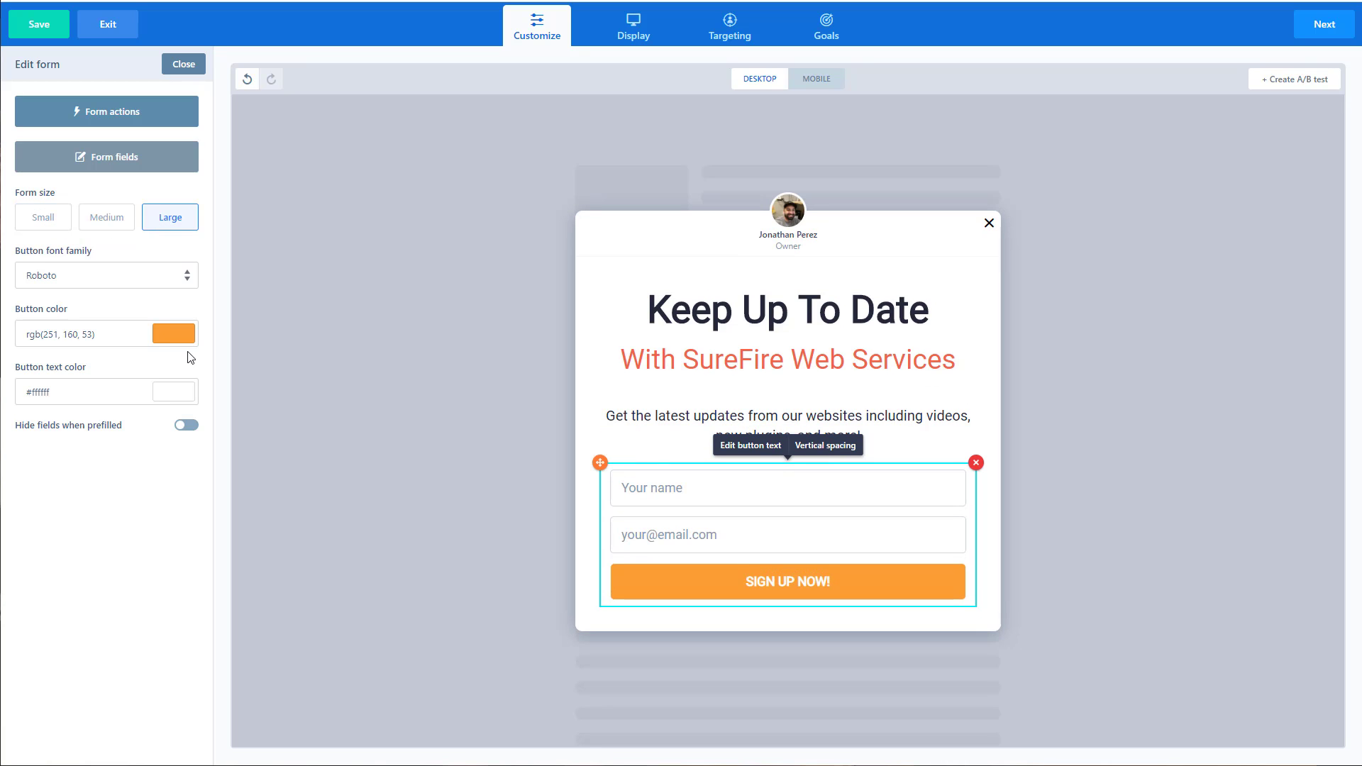
Set the sign-up form's button color to #EE674B and turn on Hide fields when prefilled.
click(170, 335)
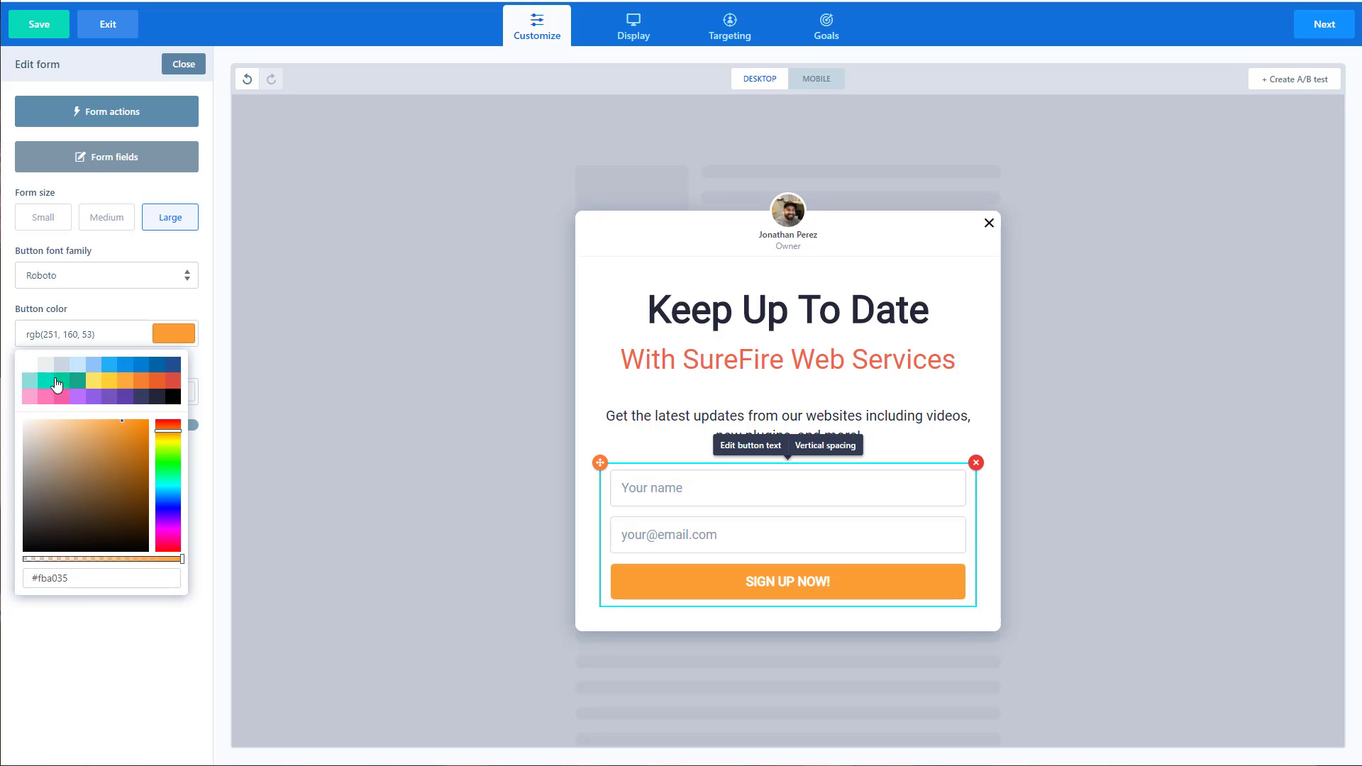
click(78, 384)
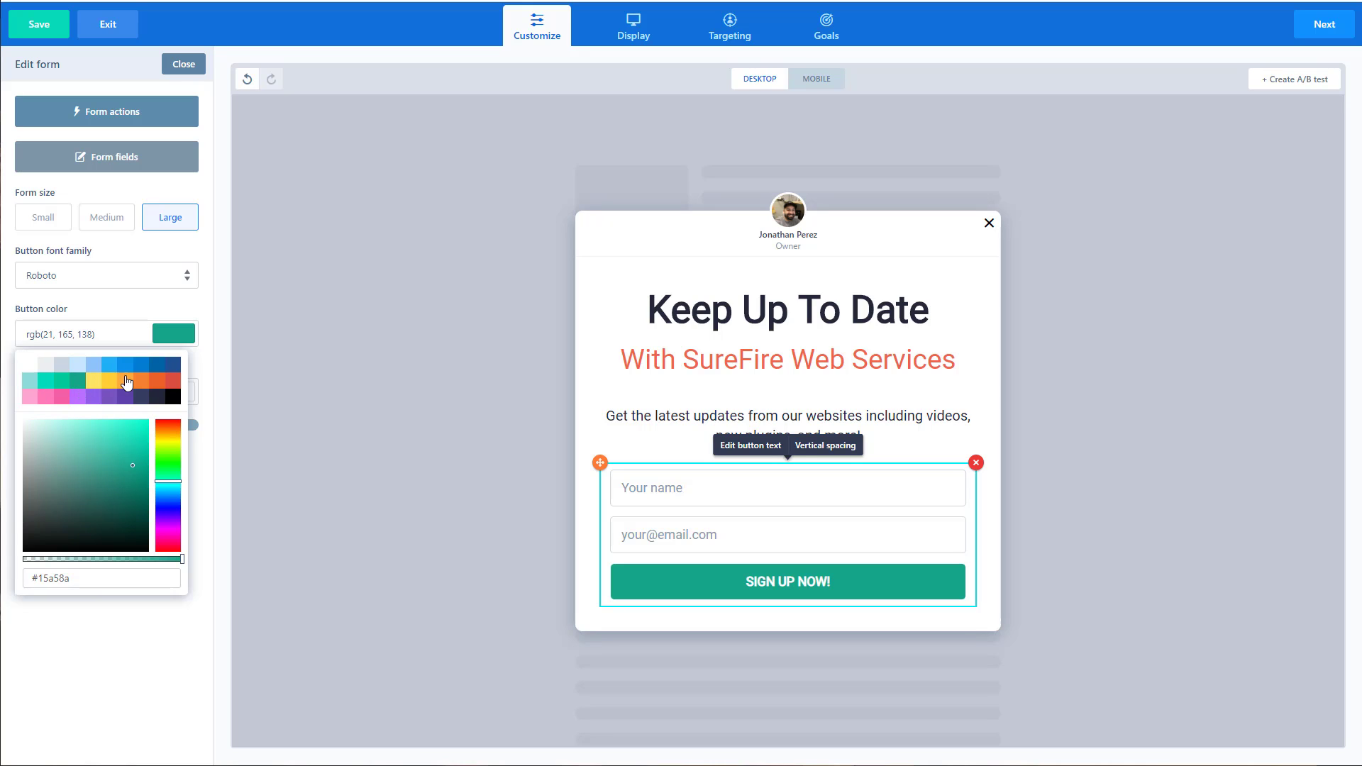
click(71, 334)
key(ctrl+a)
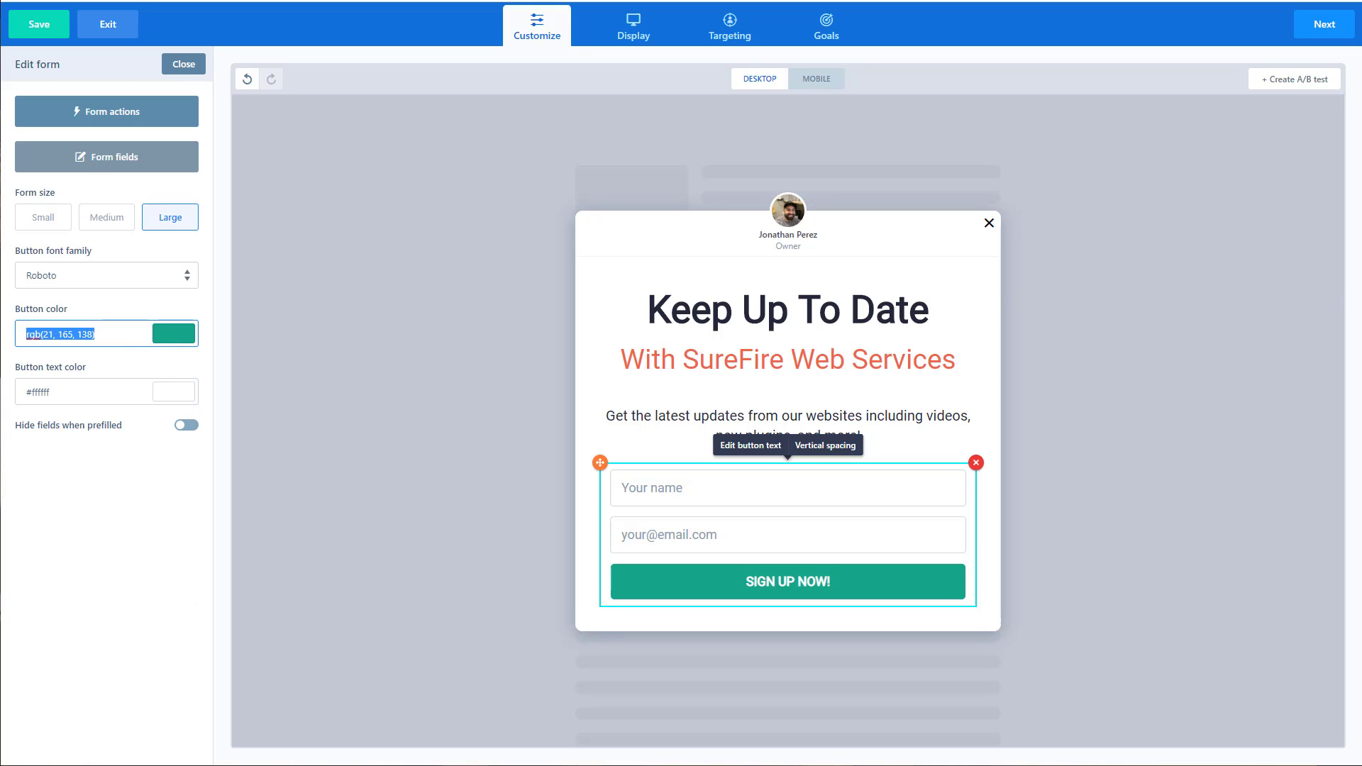
text(#EE674B)
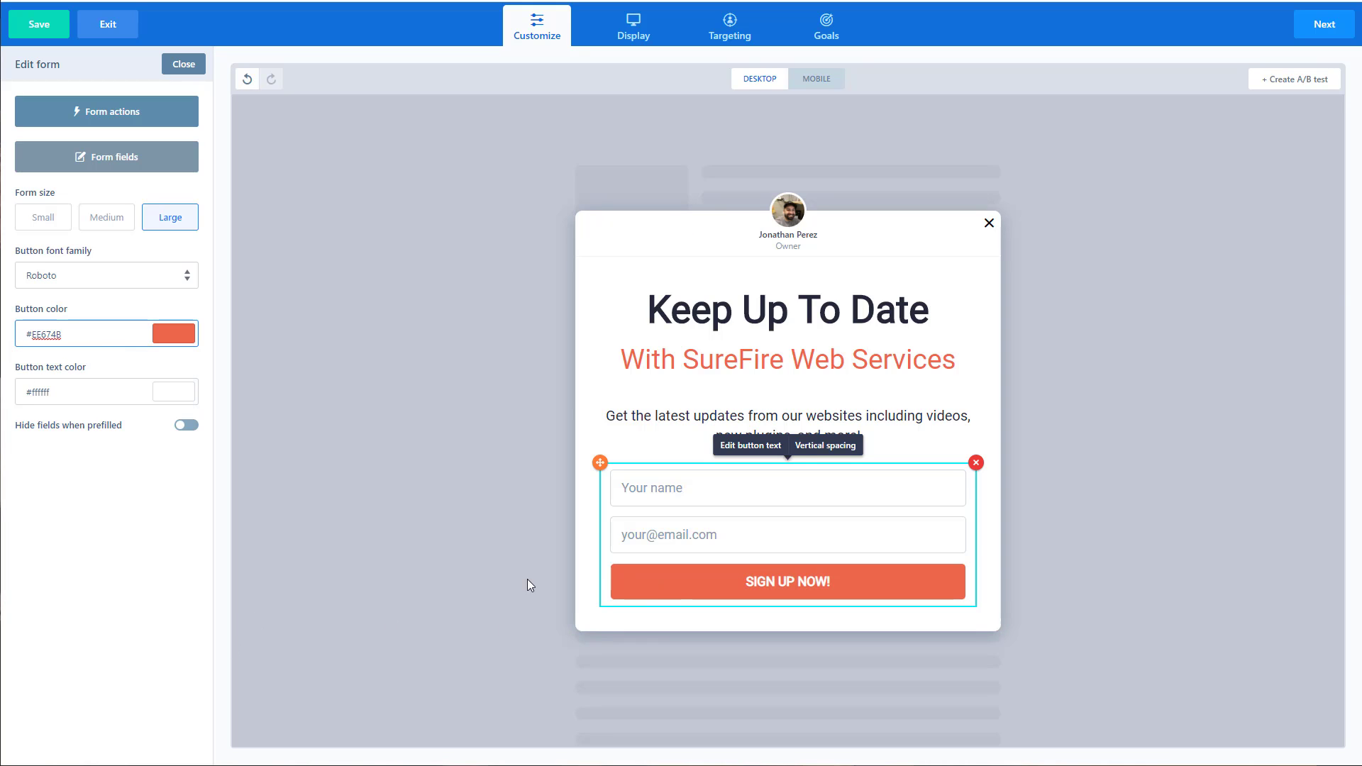
click(124, 481)
click(186, 426)
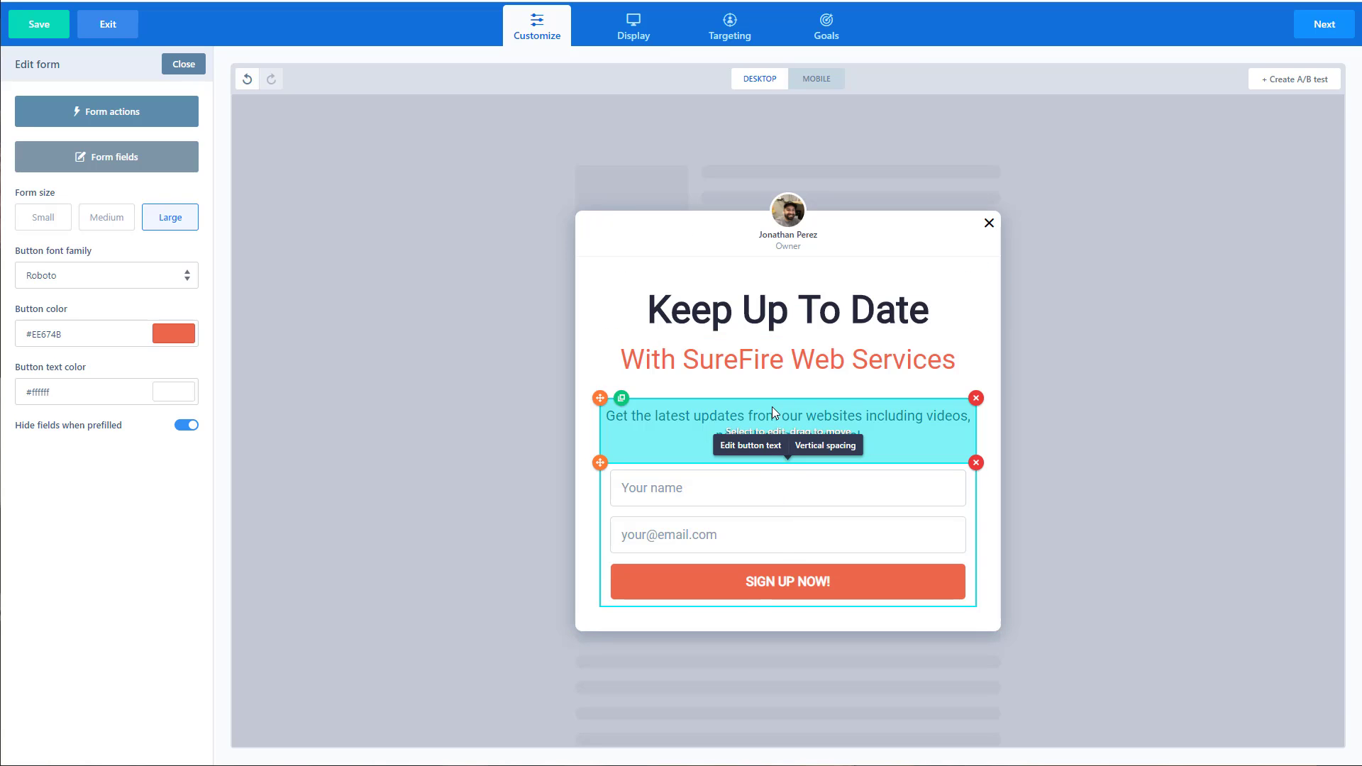
click(183, 64)
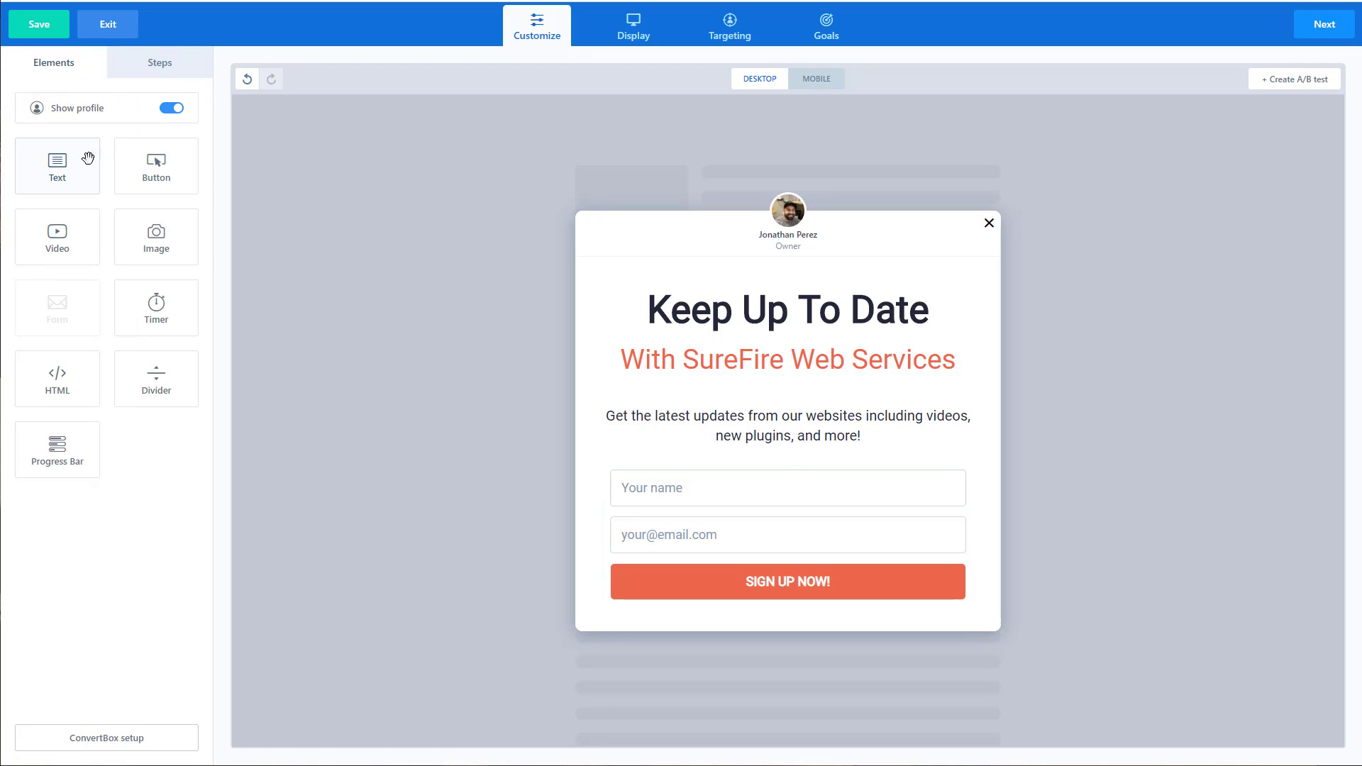
Create a second popup step named "Thank You".
click(158, 65)
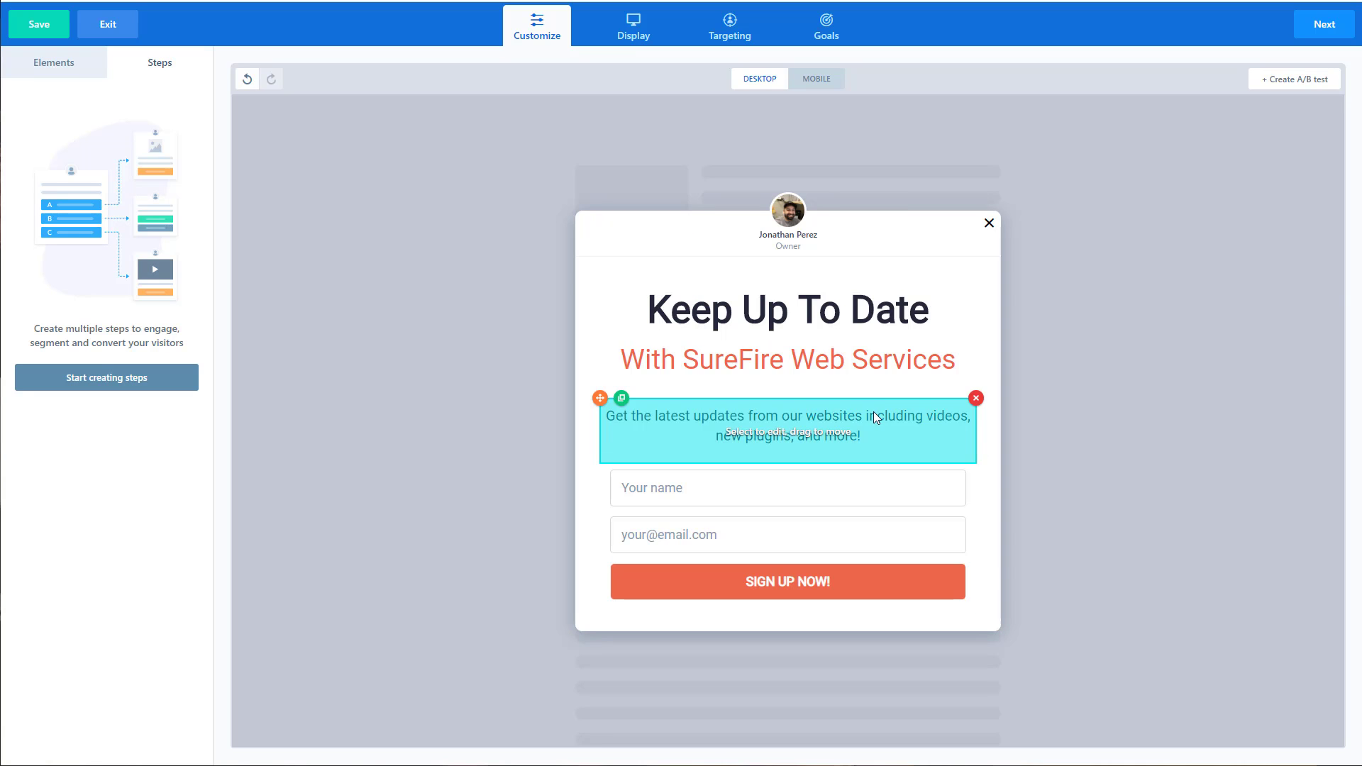
click(163, 389)
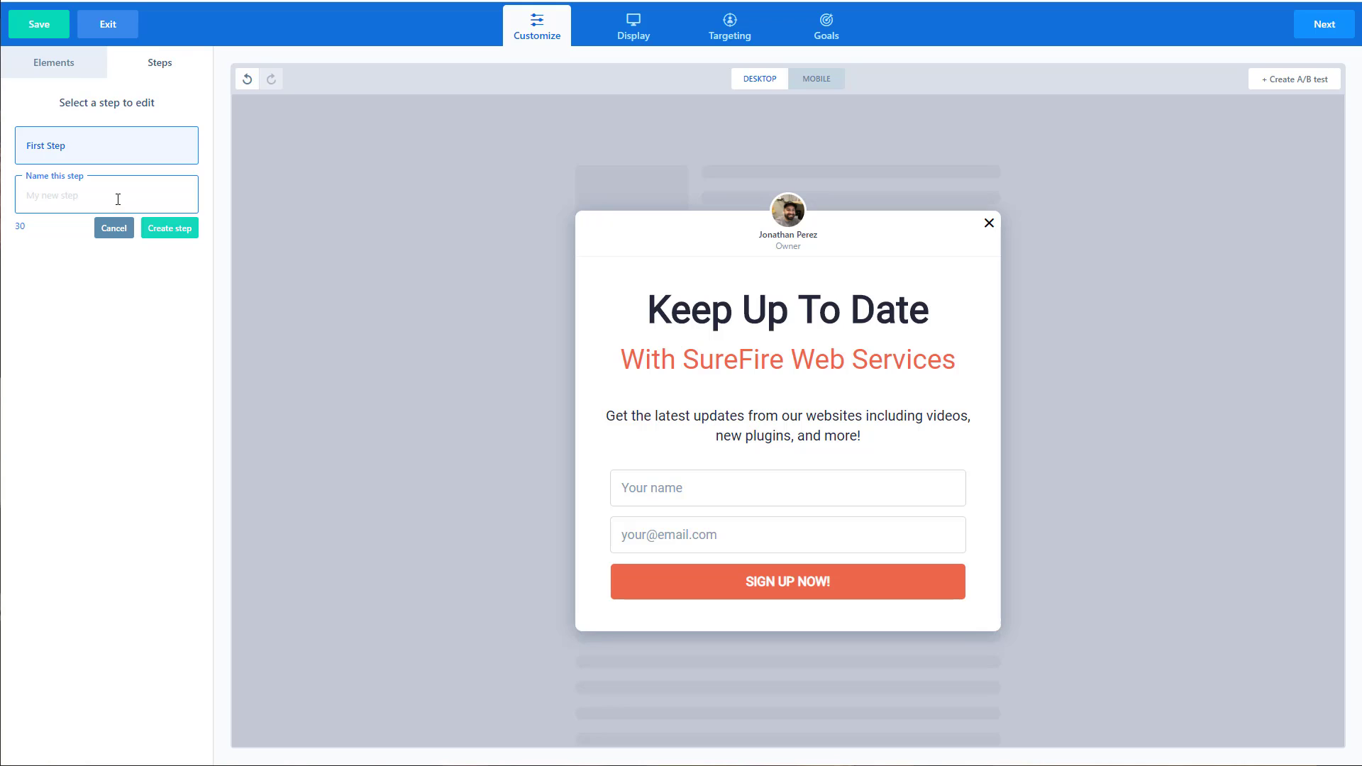
text(Thank You)
click(174, 229)
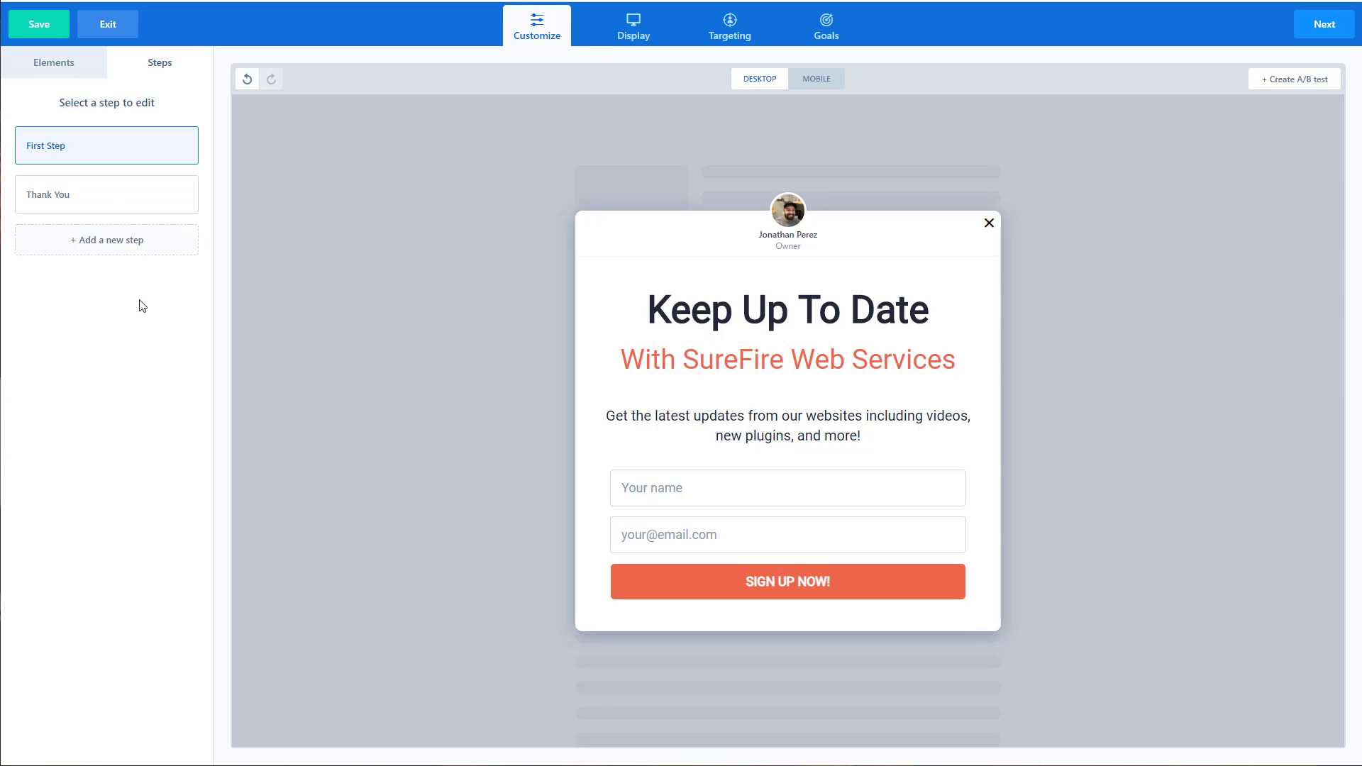
Open the Thank You step for editing and place a text element in its empty content area.
click(99, 192)
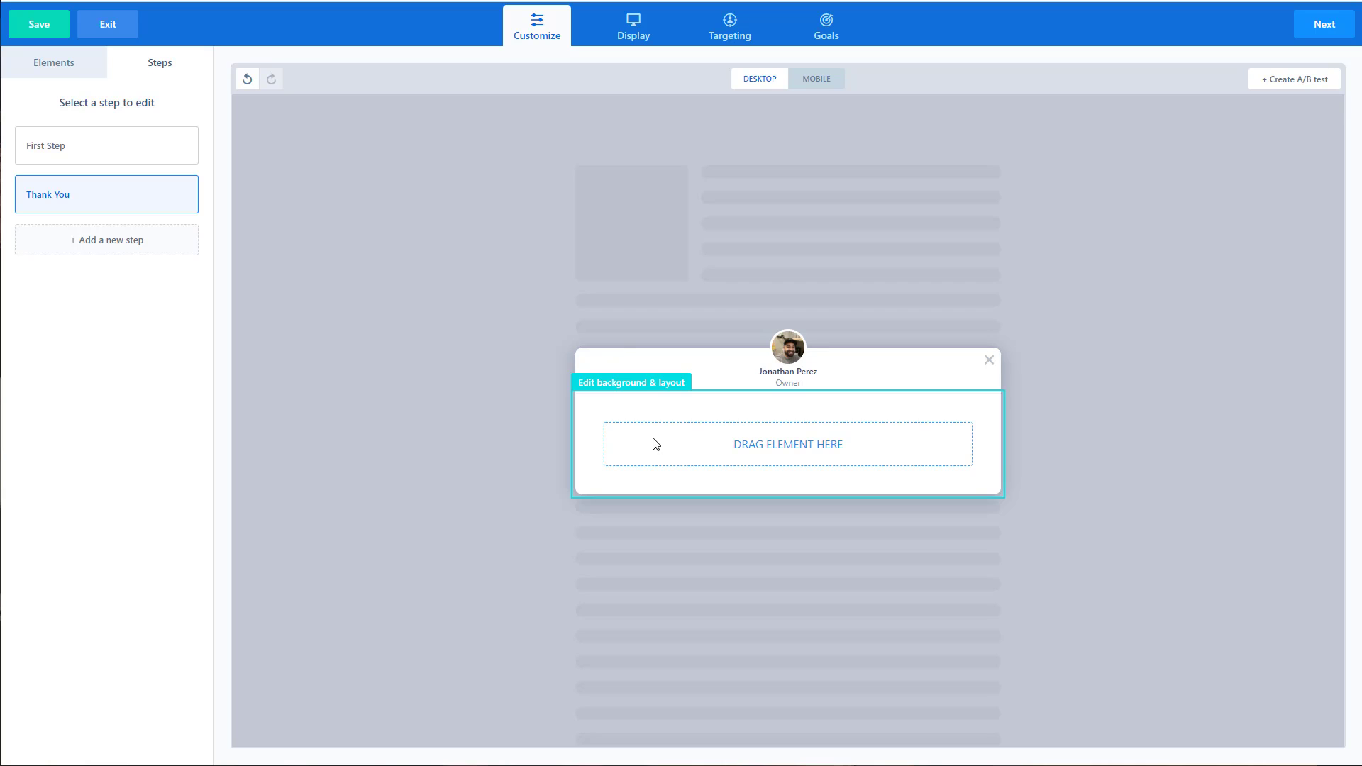
click(63, 68)
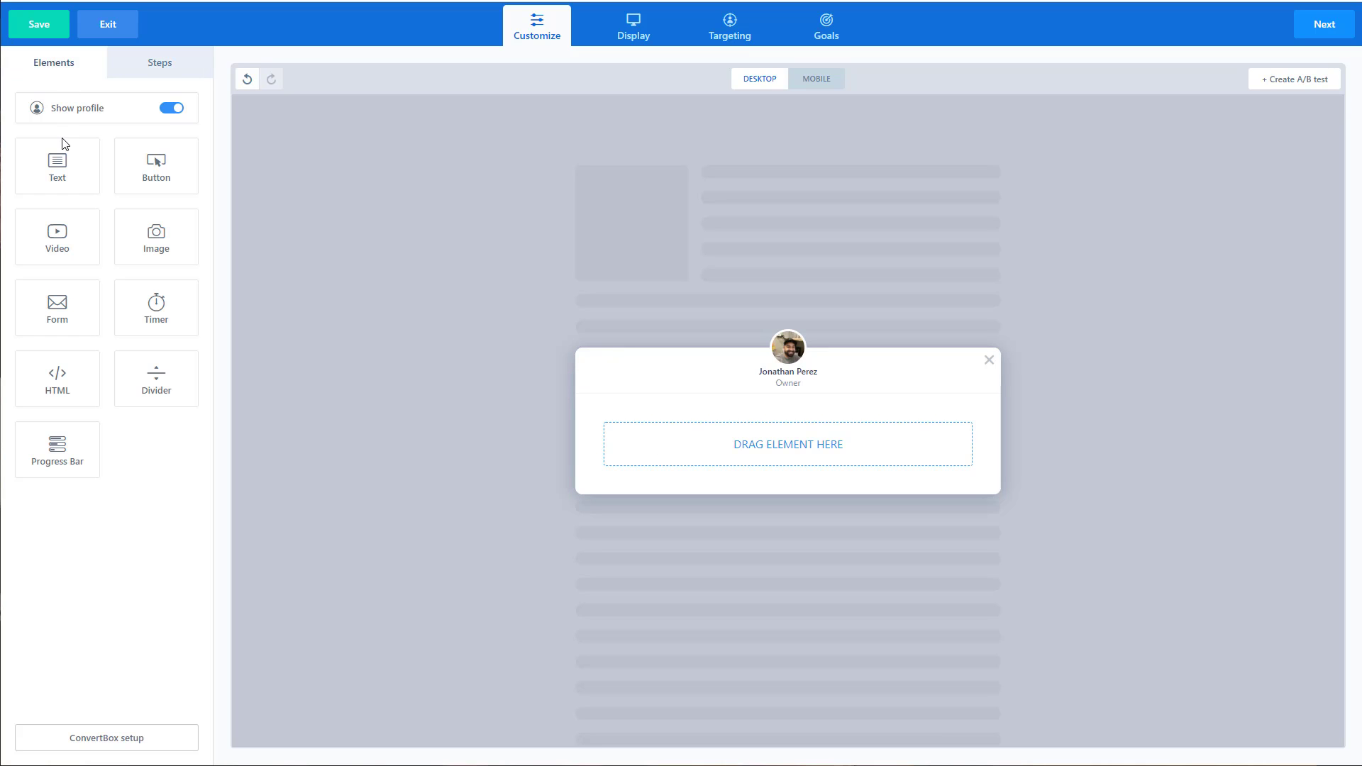
drag(58, 173, 787, 453)
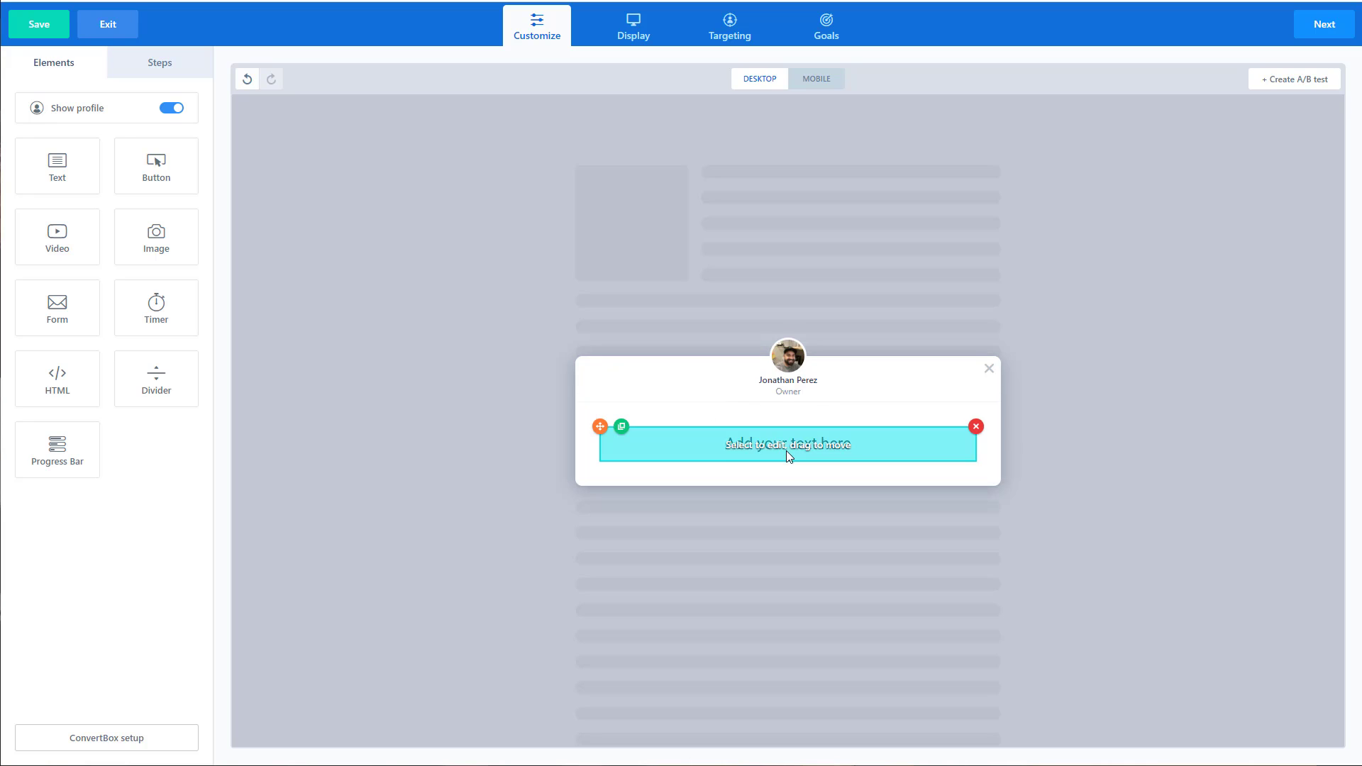
Replace the placeholder text with "Thank You For Signing Up!" and, on a second line, "Make sure to check your email to confirm.".
click(745, 445)
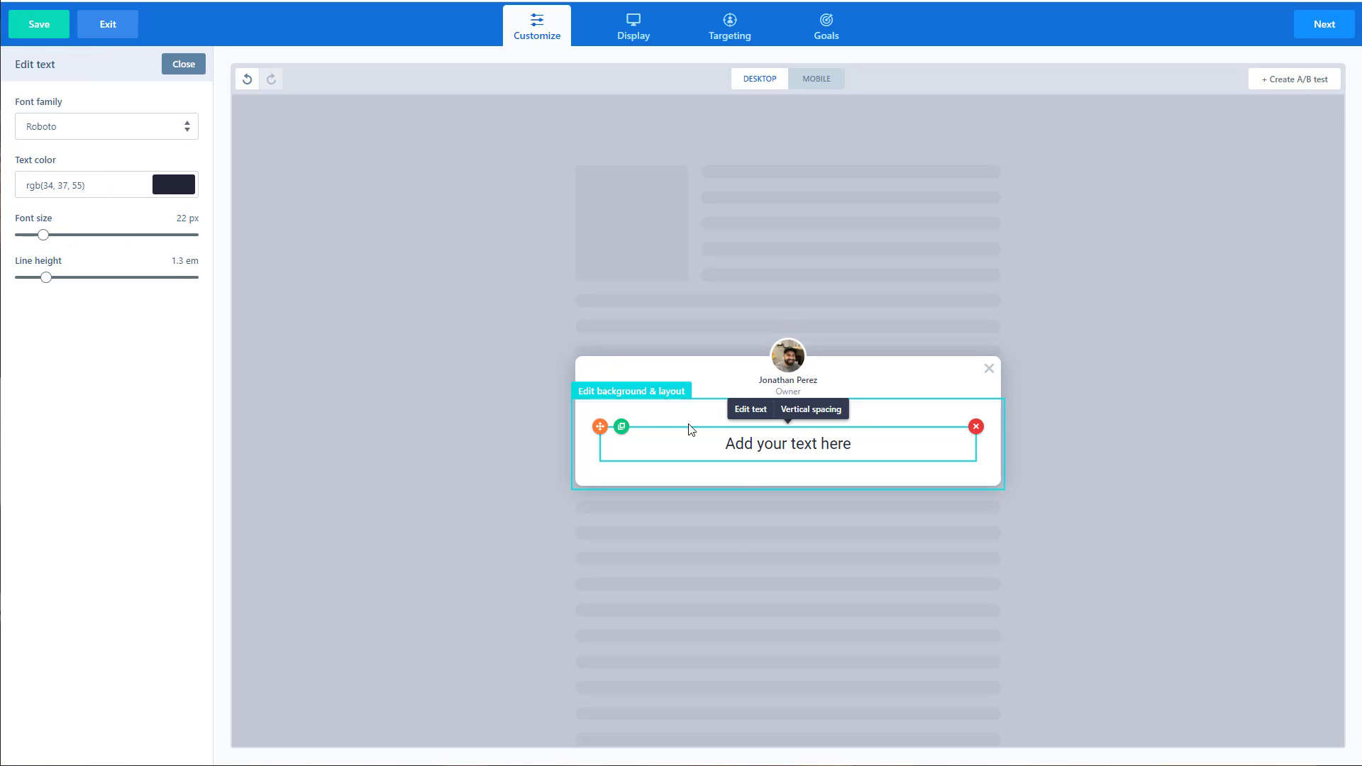
click(737, 451)
text(Th)
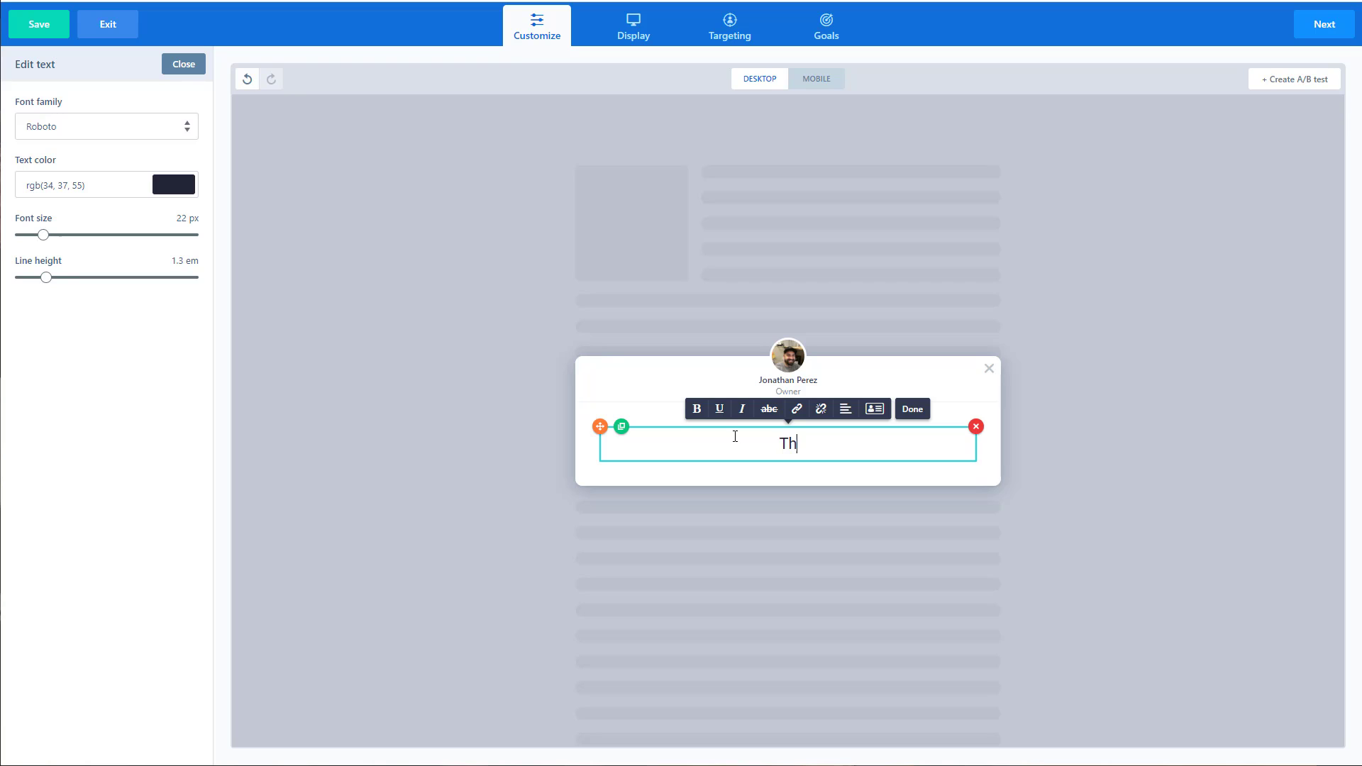
text(ank You For Signing Up!)
key(Return)
text(M)
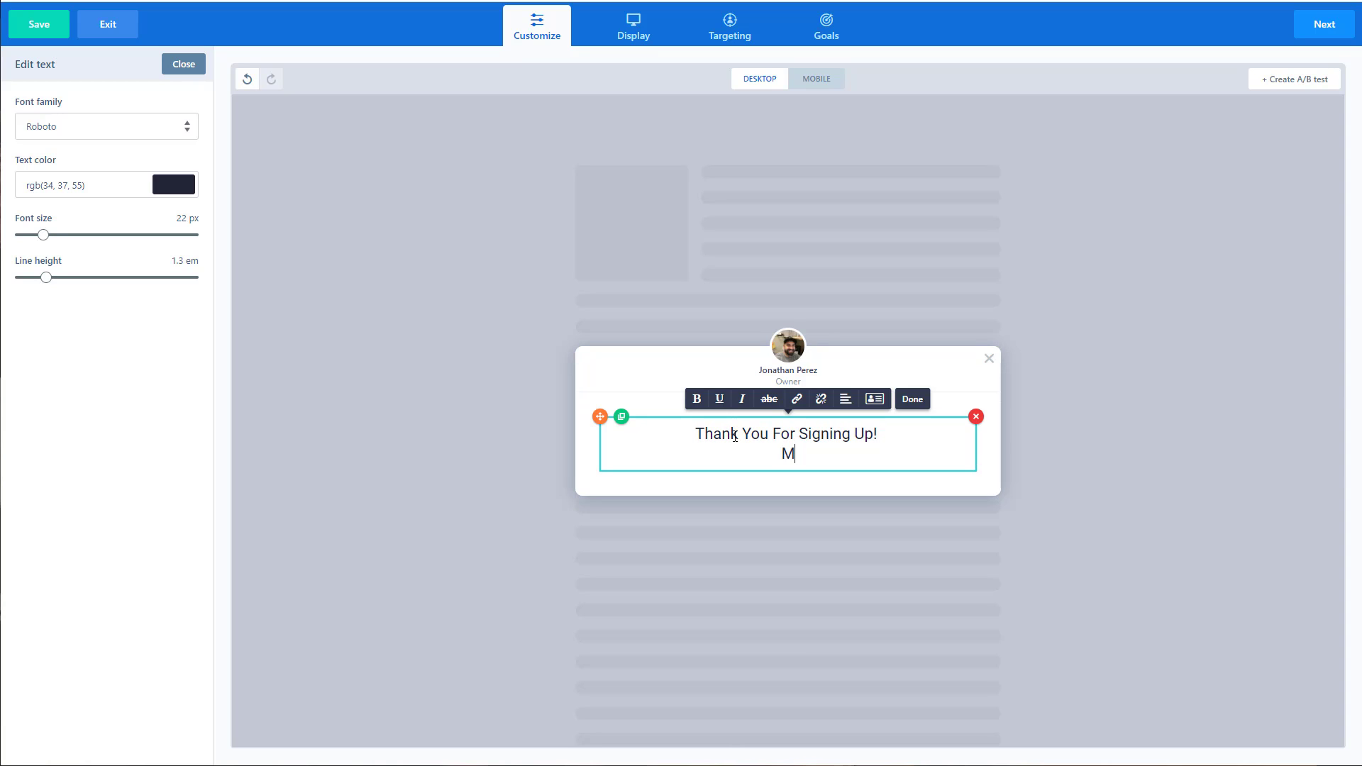
text(ake sure to check y)
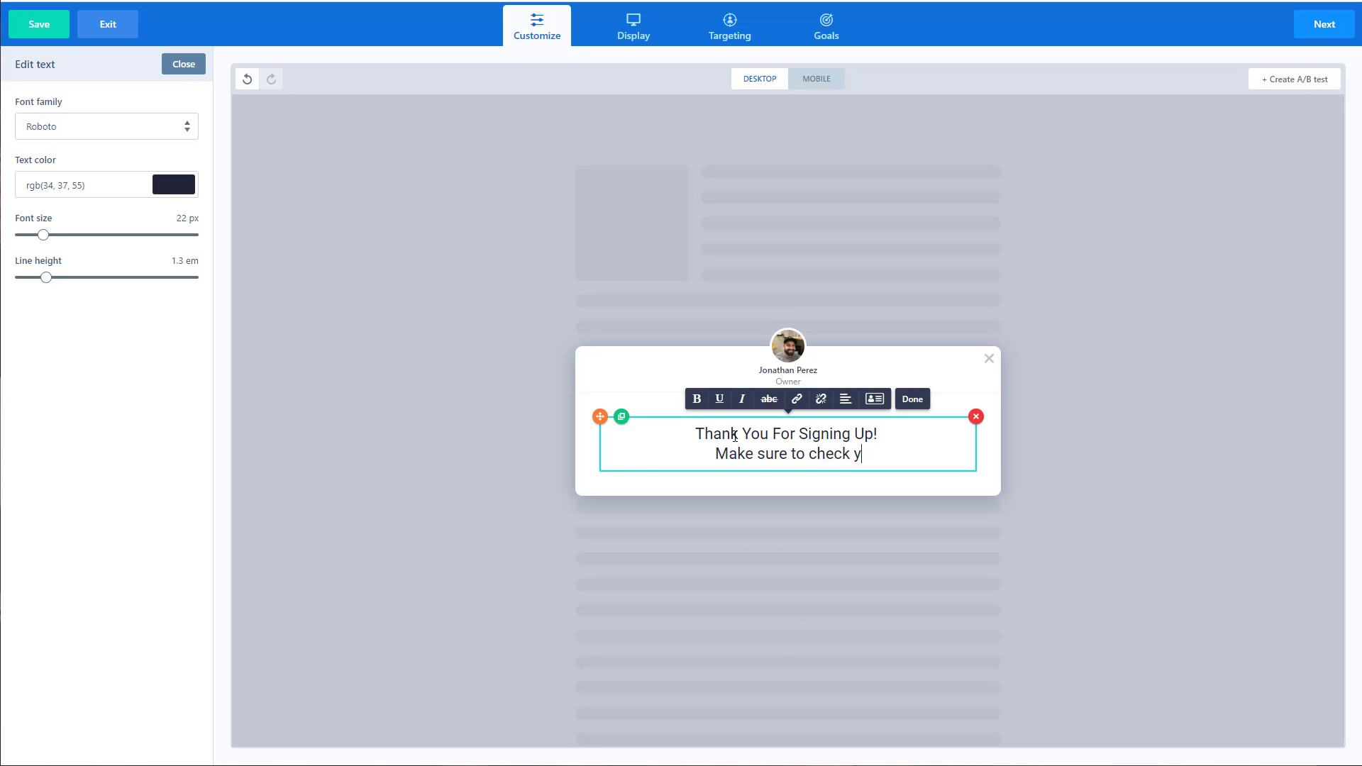
text(our email to )
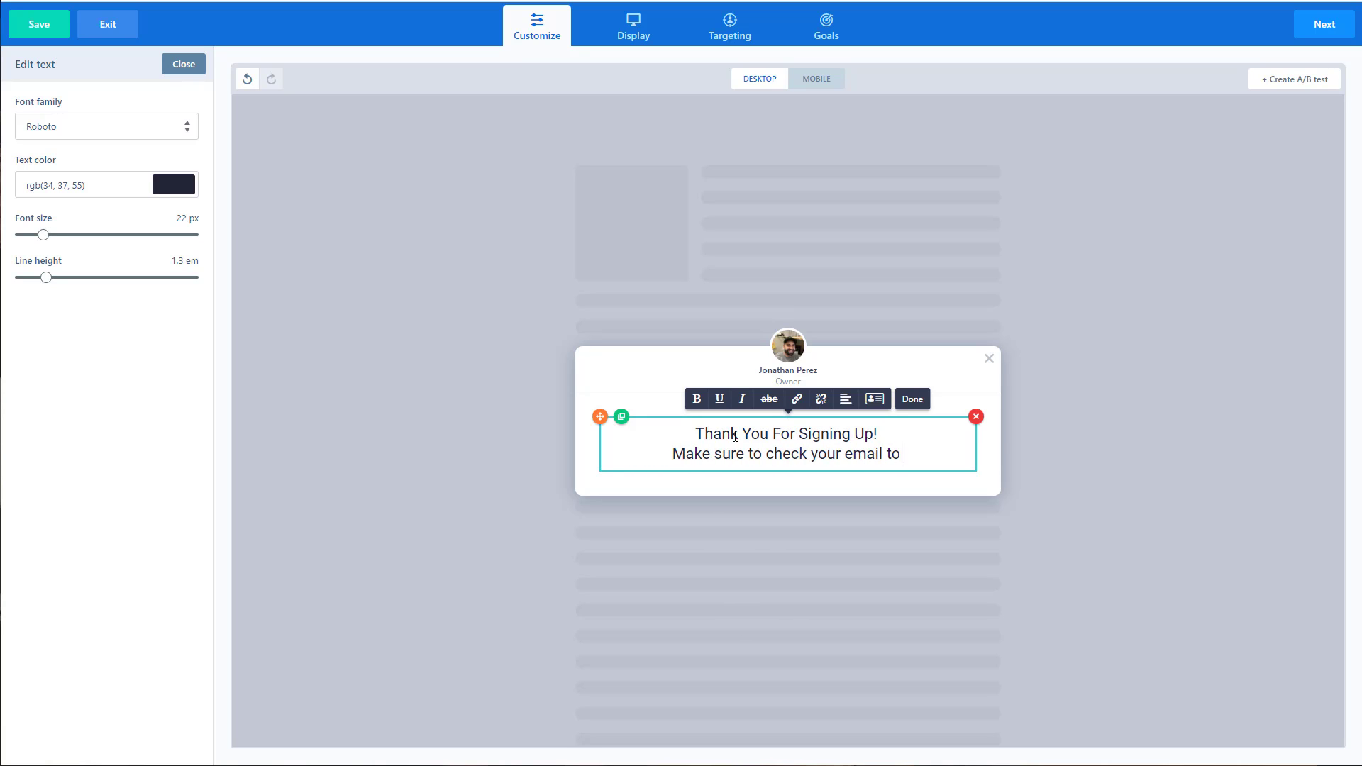
text(confirm.)
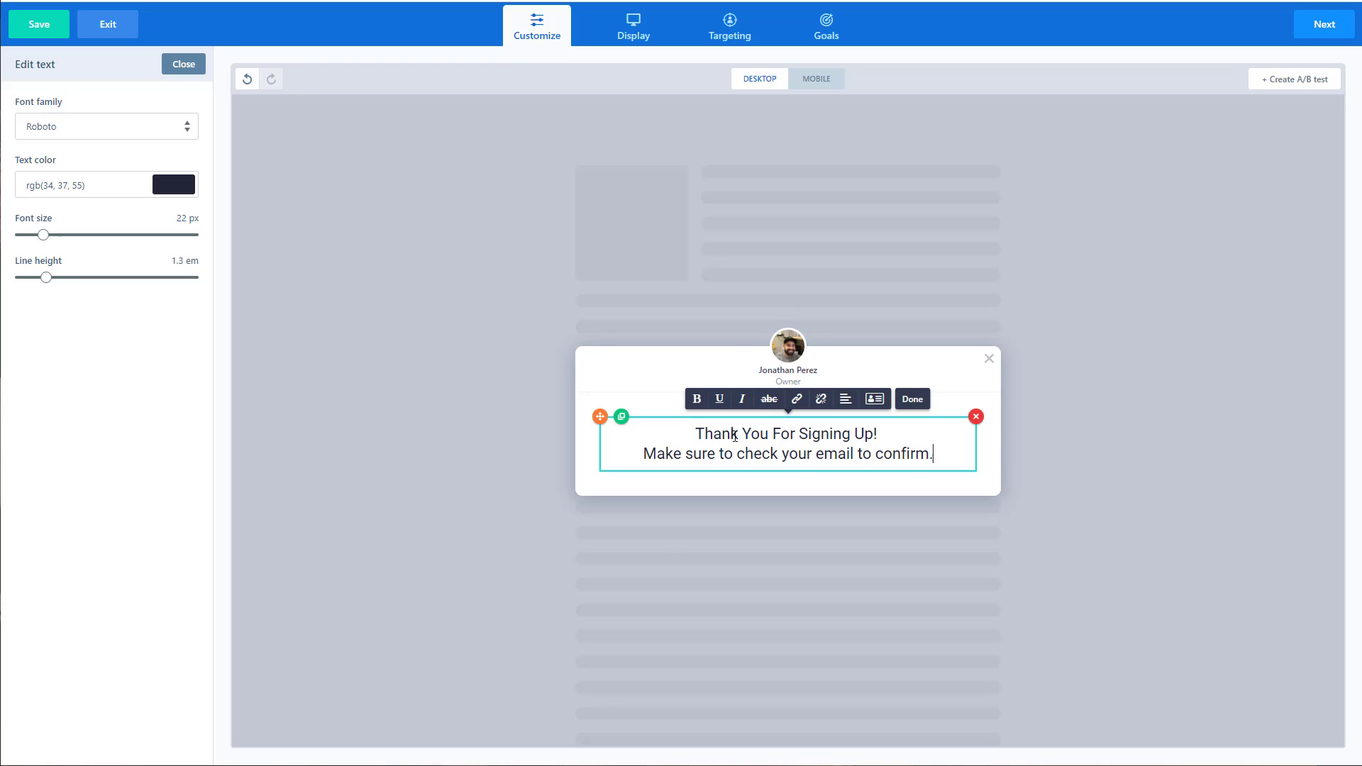
Insert the First Name personalization tag {{firstname|friend}} after "Thank You" in the message and finish the text edit.
click(874, 402)
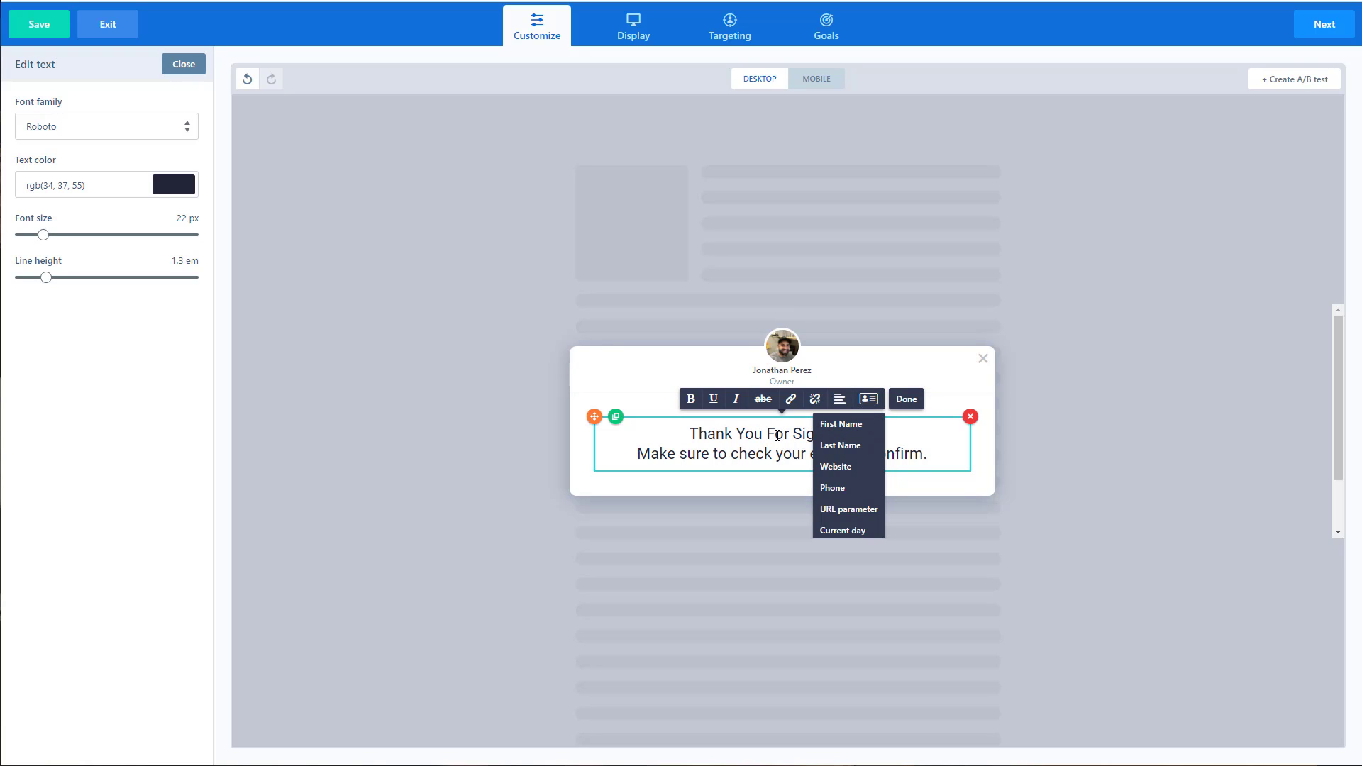
click(831, 425)
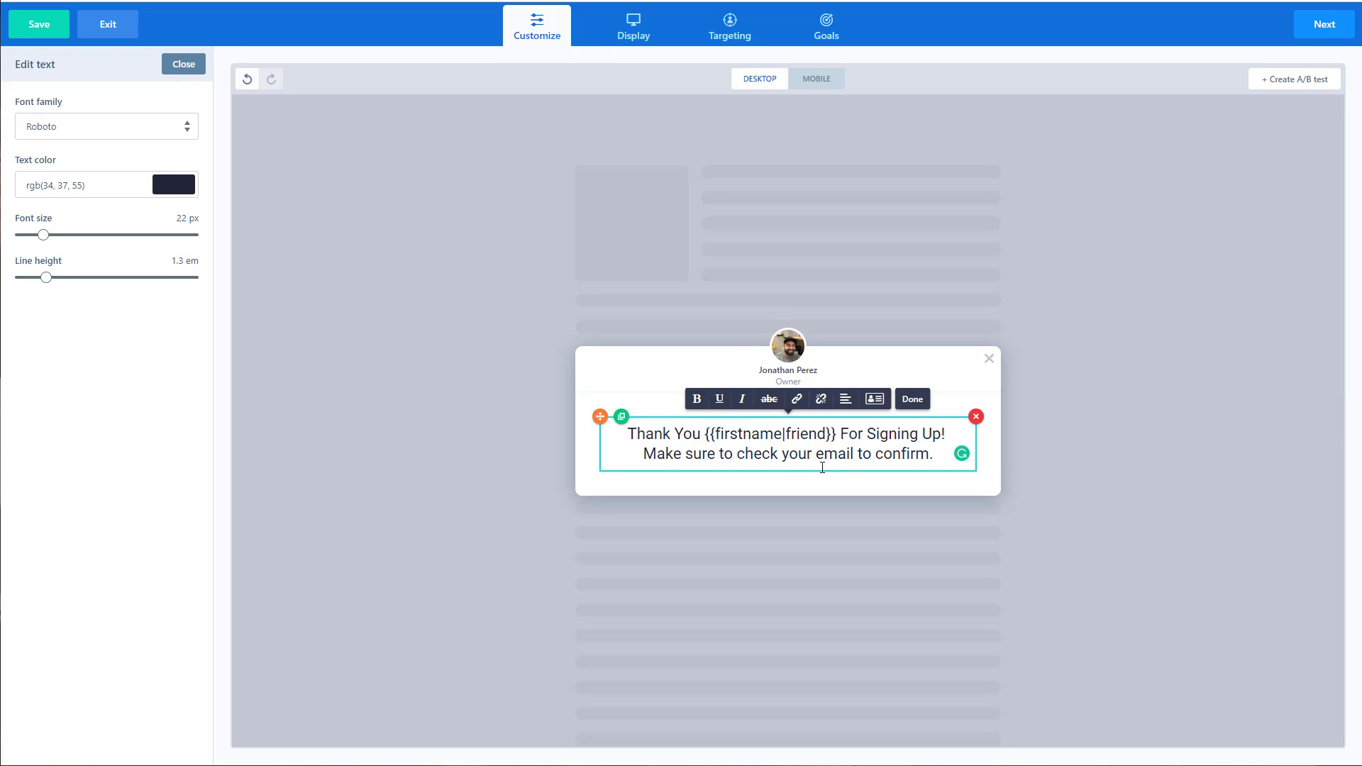
click(910, 401)
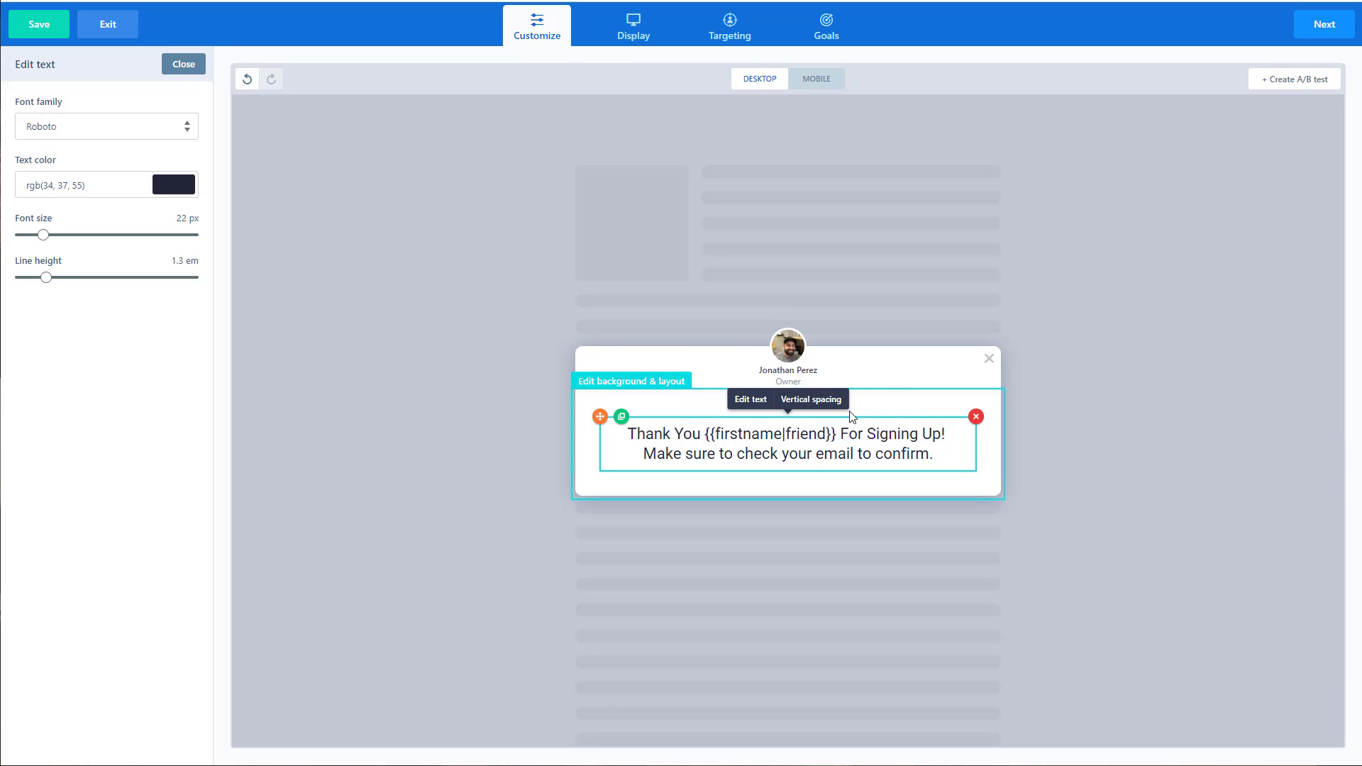
Set the thank-you message's vertical spacing to 5 above and 5 below, and its font size to 23 px.
click(804, 402)
click(838, 377)
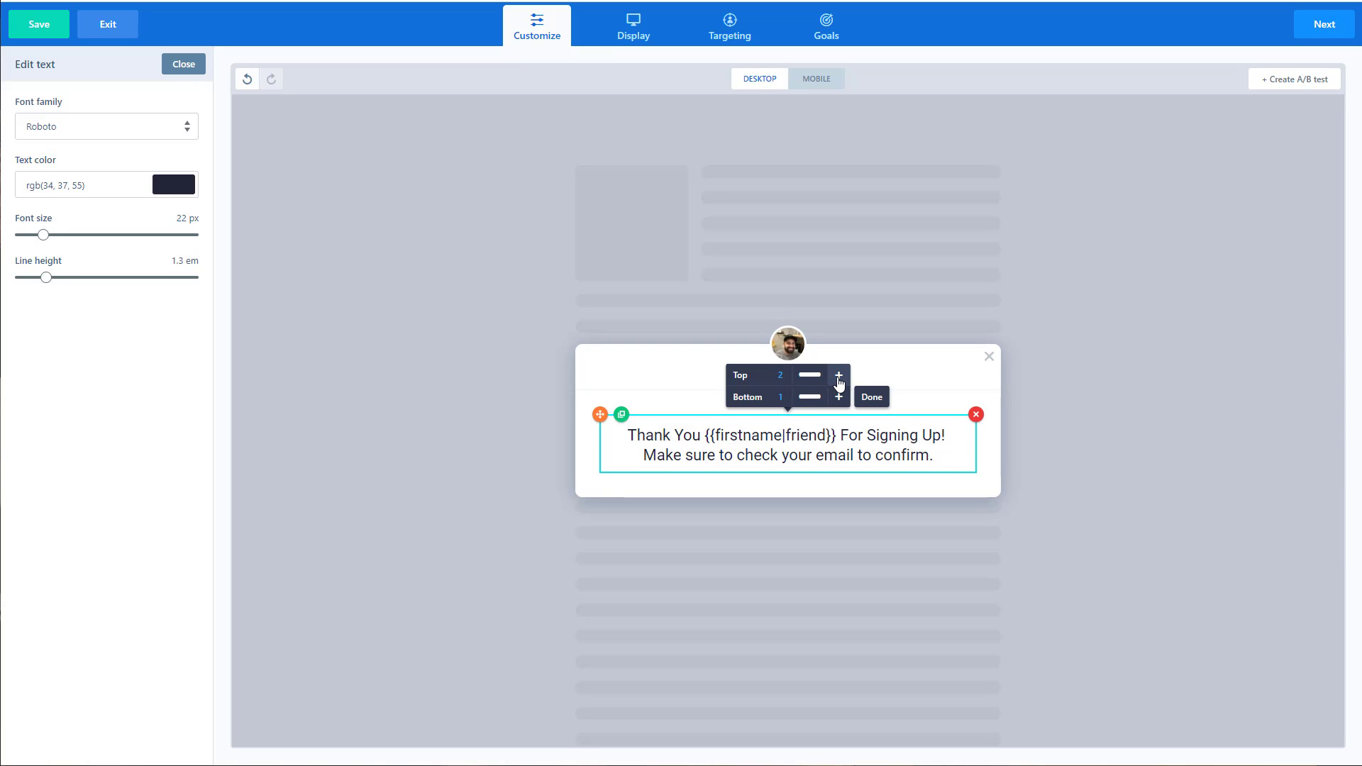
click(838, 377)
click(838, 376)
click(839, 377)
click(839, 391)
click(838, 390)
click(838, 389)
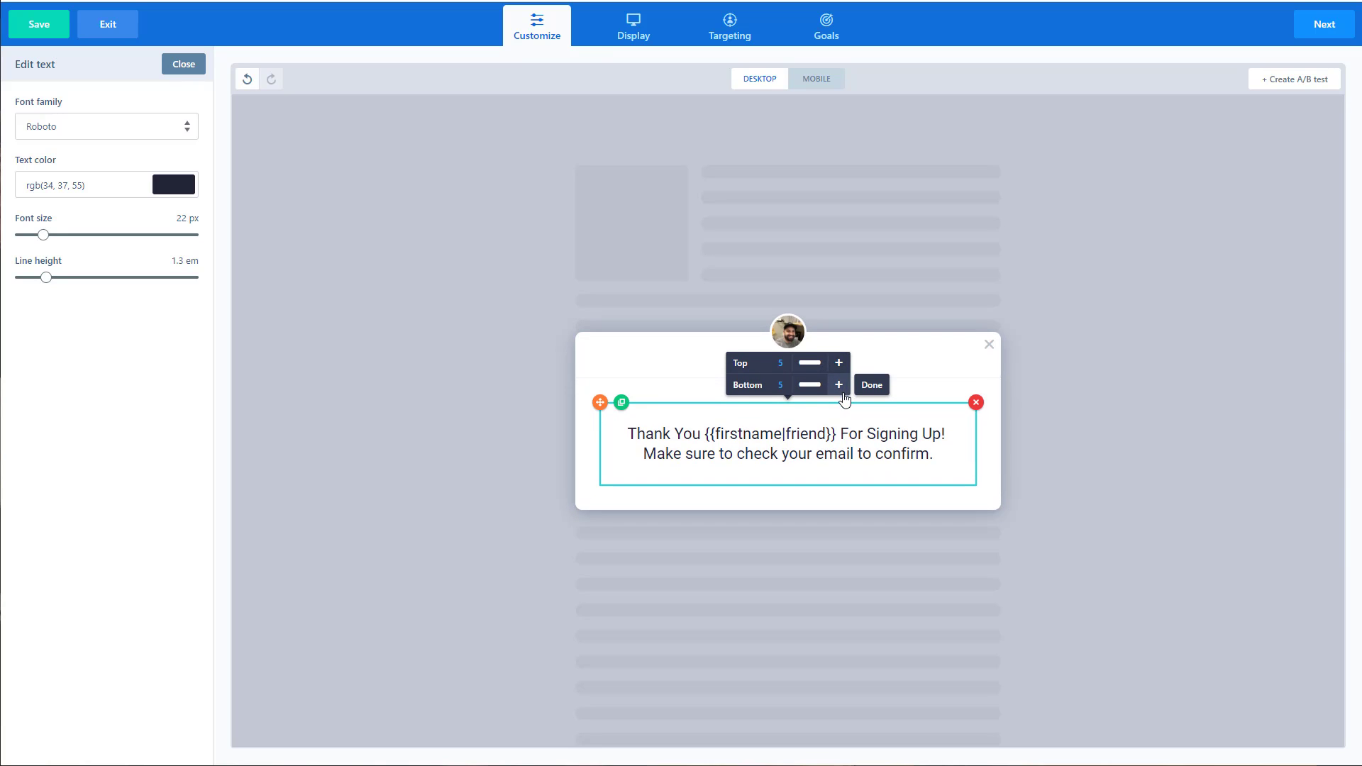
click(838, 387)
click(872, 384)
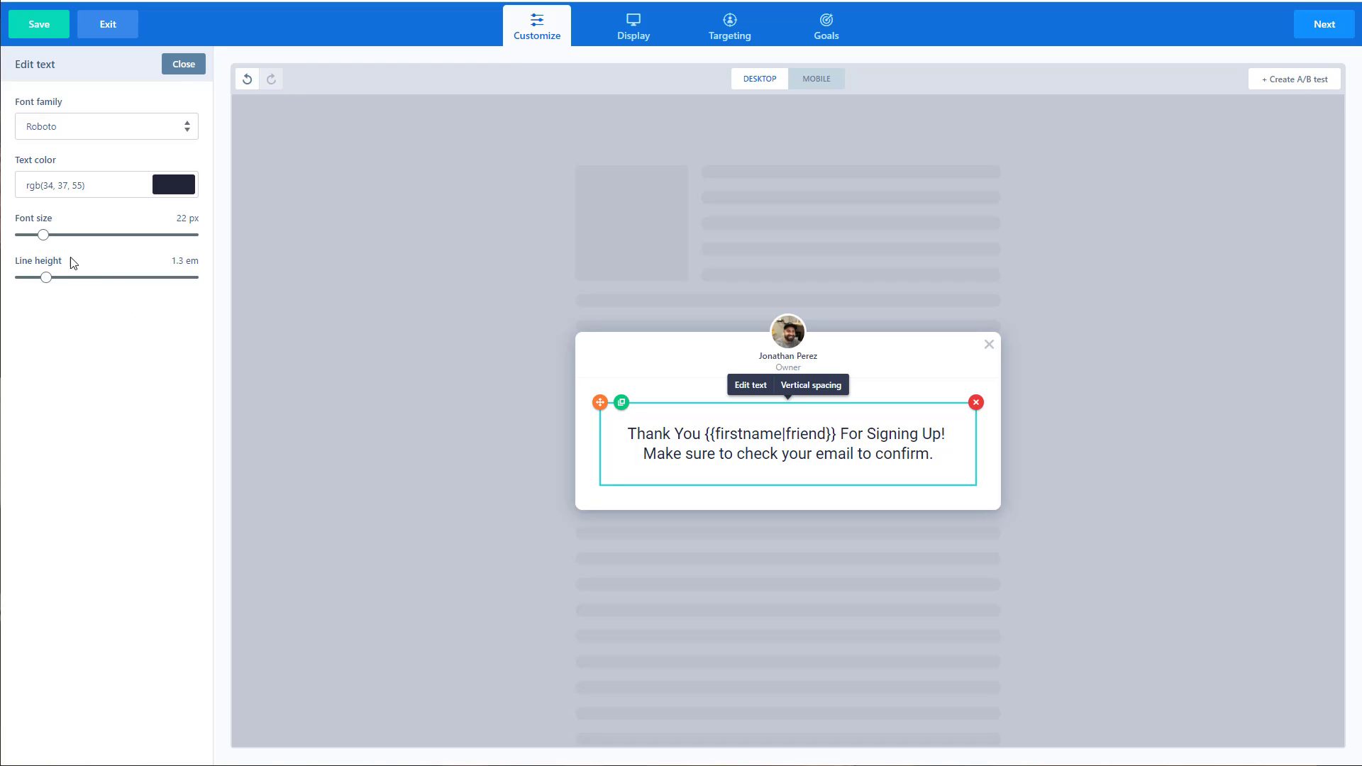
mouse_move(44, 239)
mouse_down()
mouse_move(59, 242)
mouse_move(47, 241)
mouse_up()
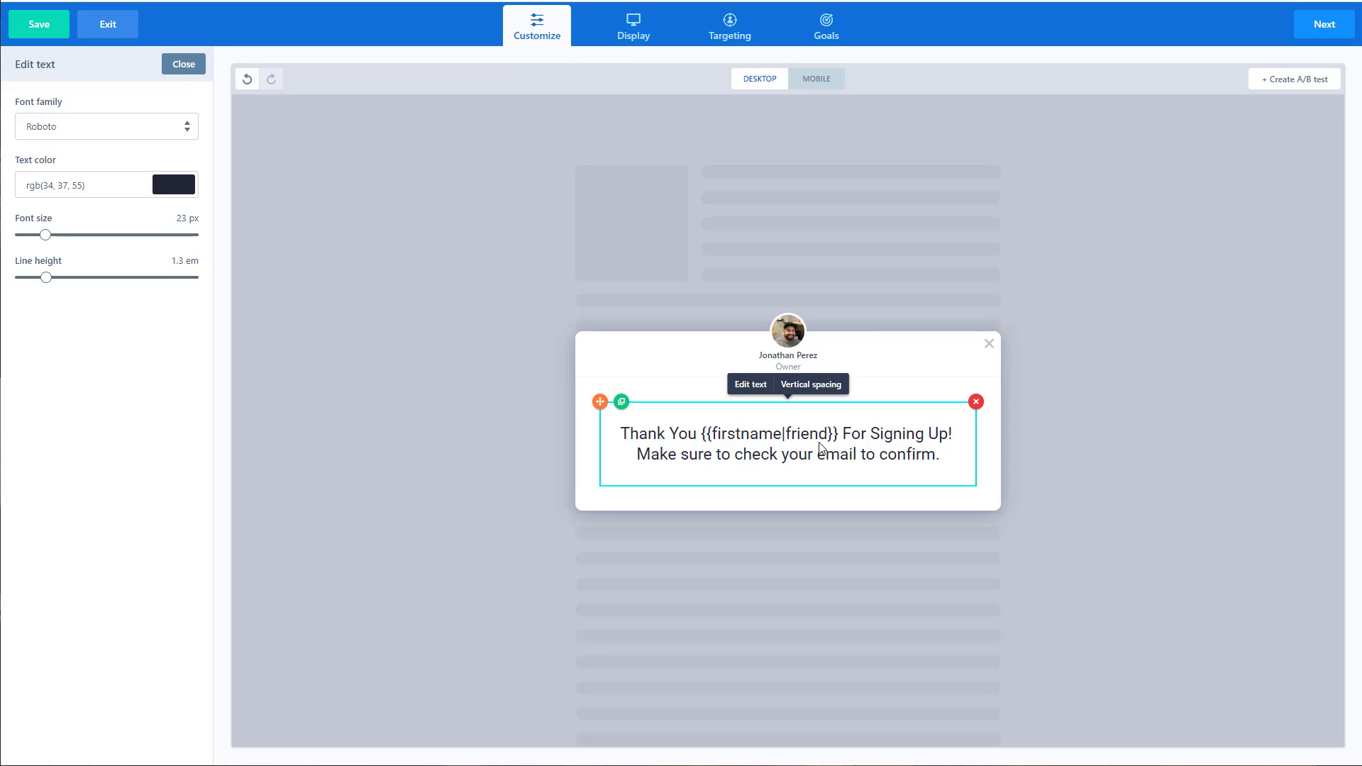
click(183, 64)
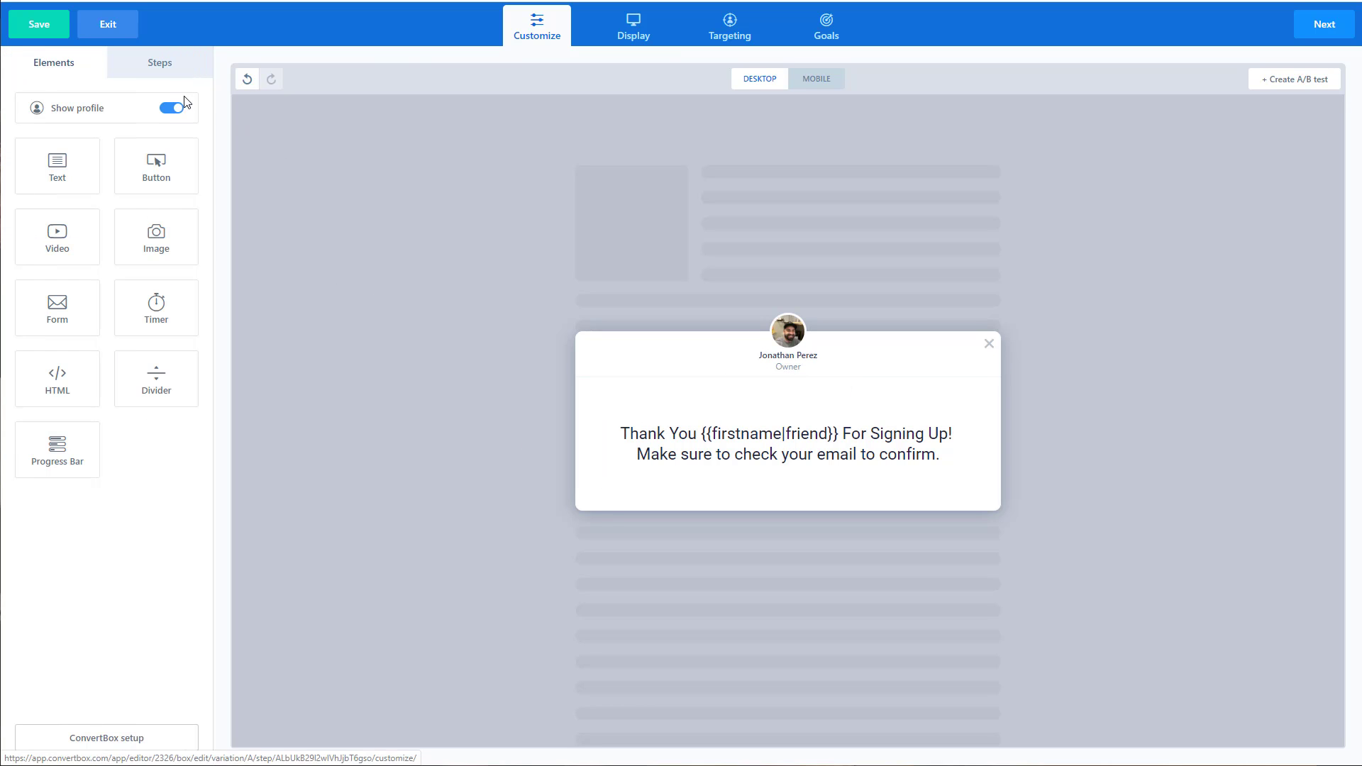
Set the First Step sign-up form's submit action to "Go to next step" and finish editing the form.
click(146, 68)
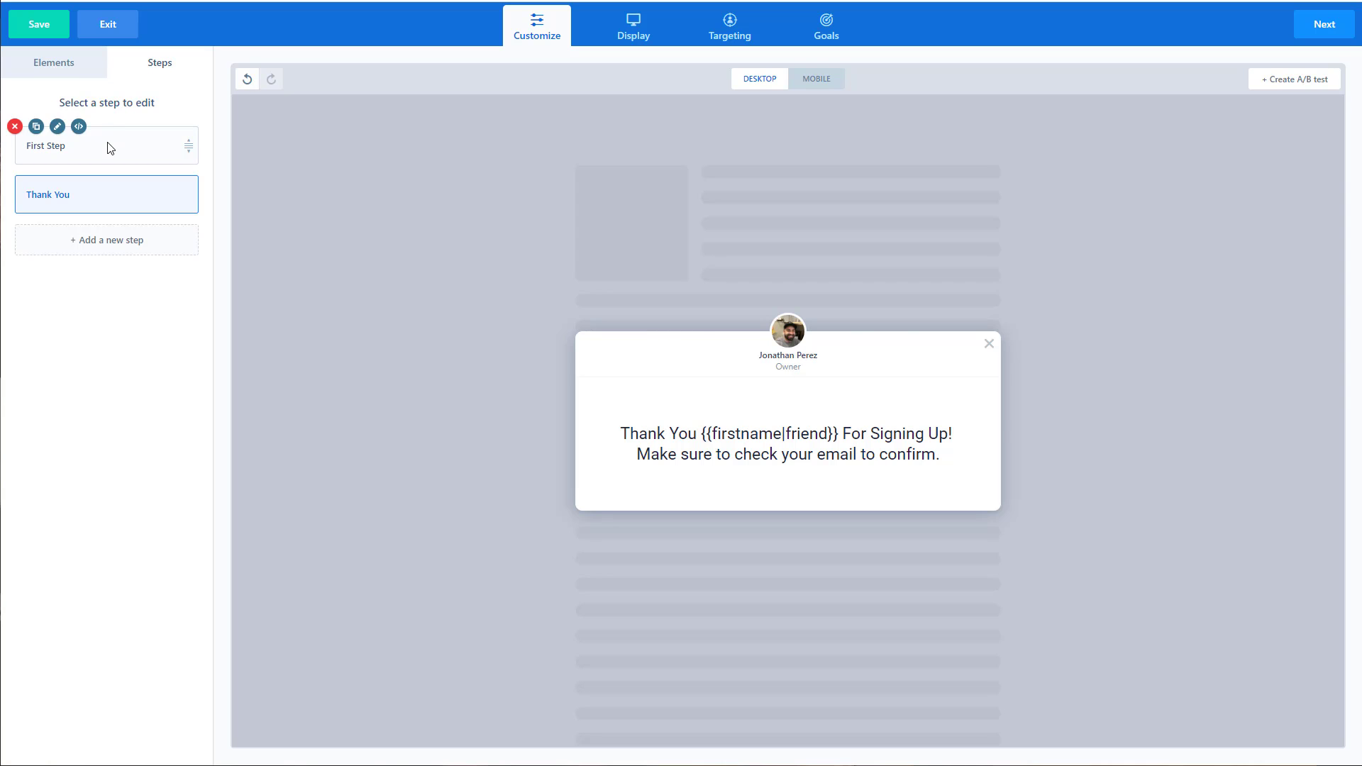
click(109, 148)
click(670, 496)
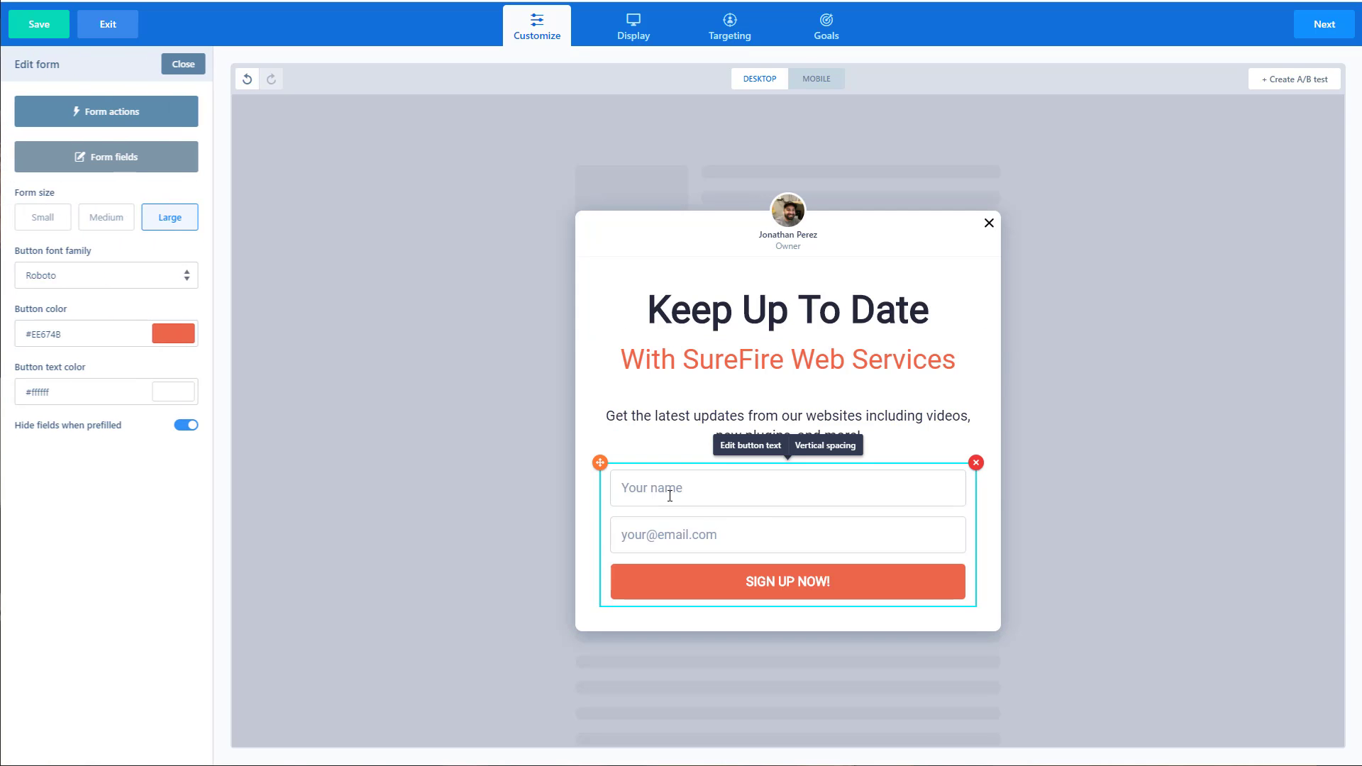
click(107, 118)
click(569, 299)
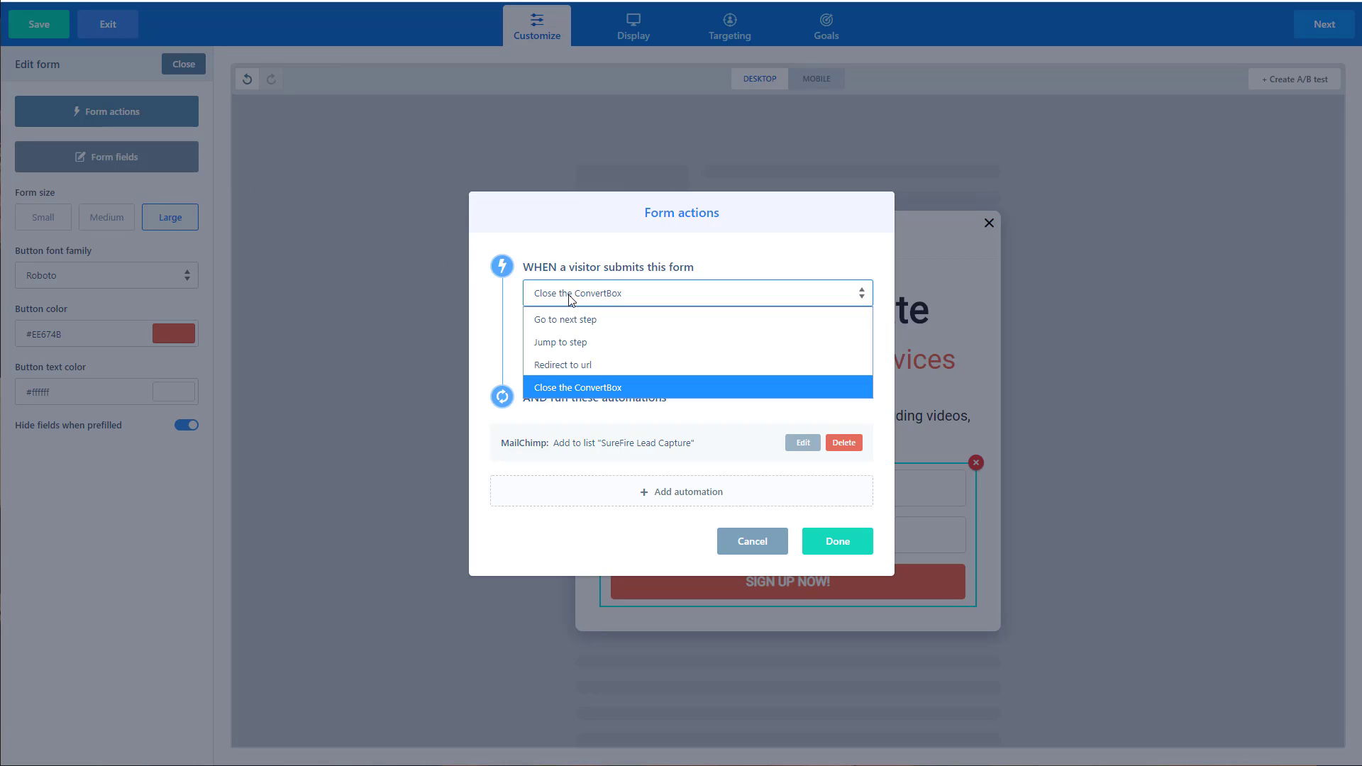
click(585, 317)
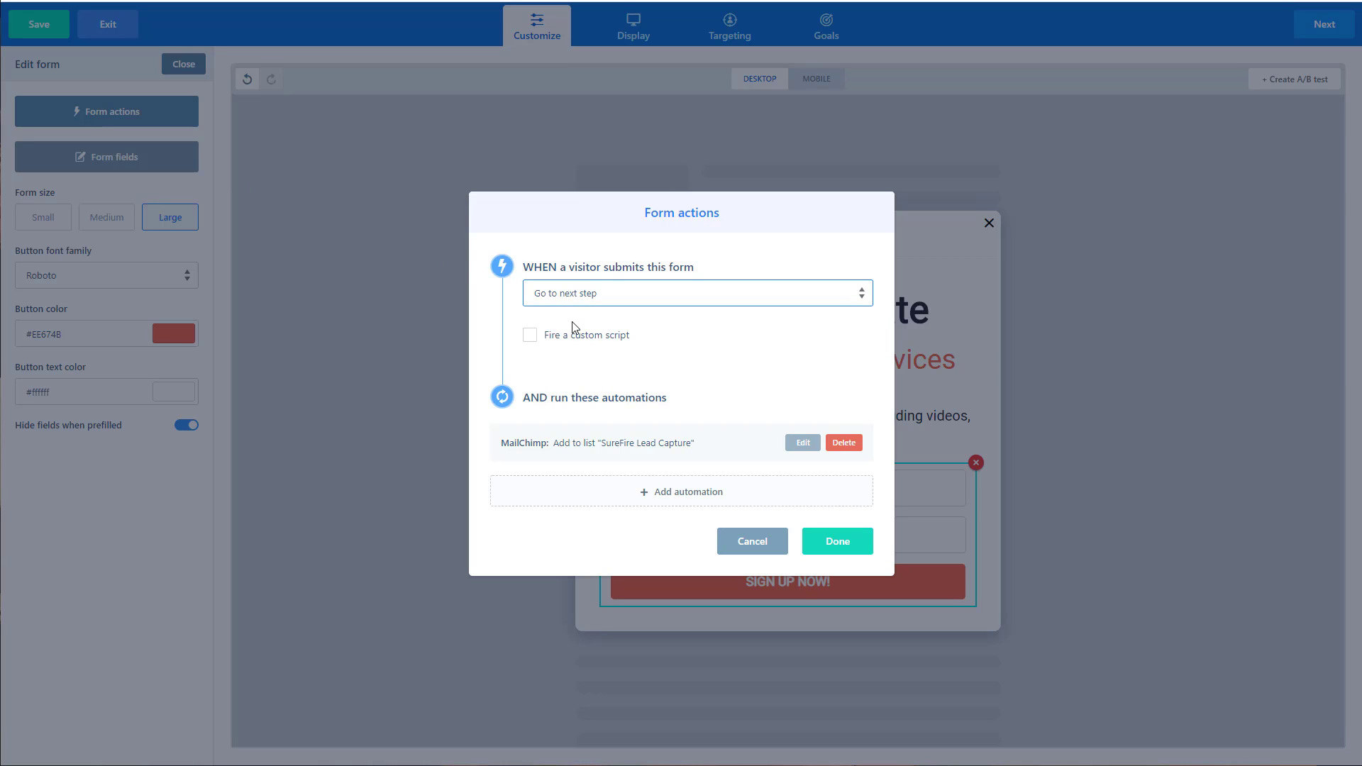
click(628, 384)
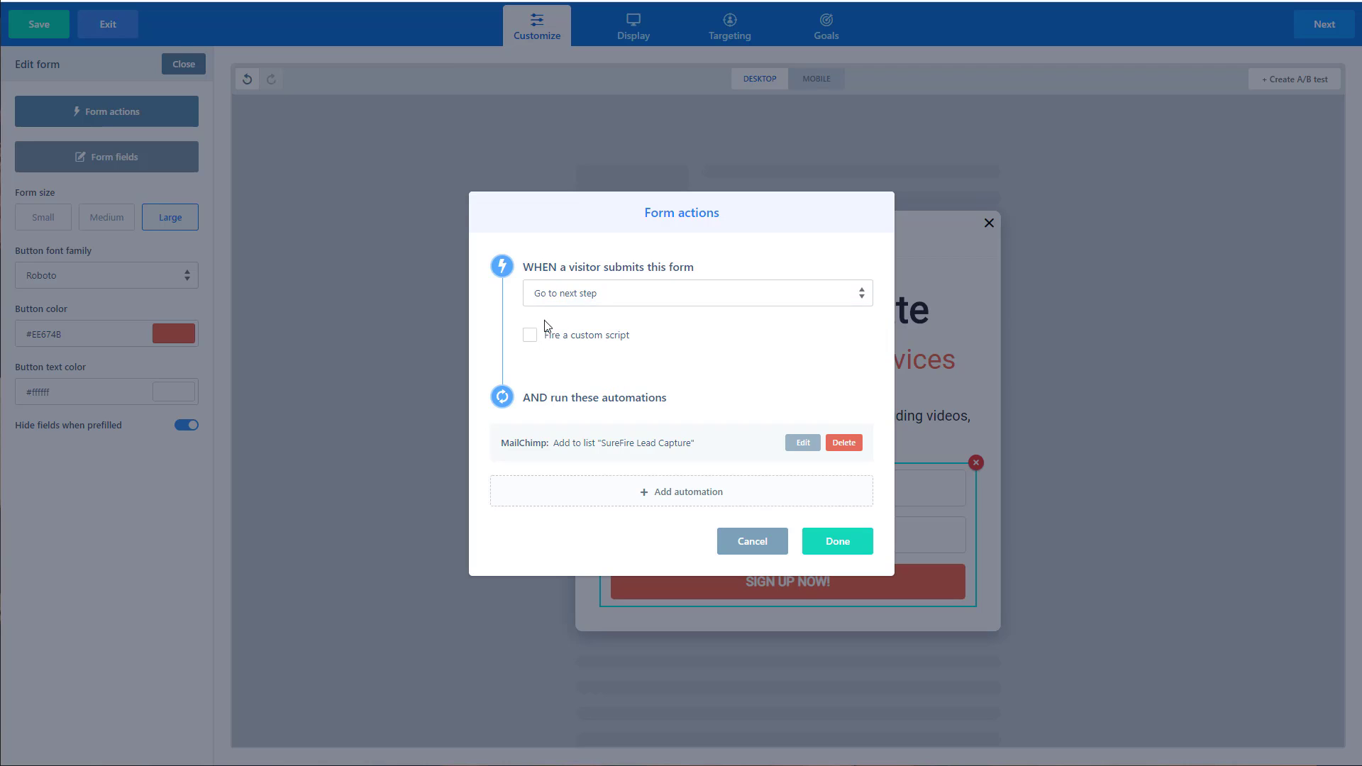
click(834, 550)
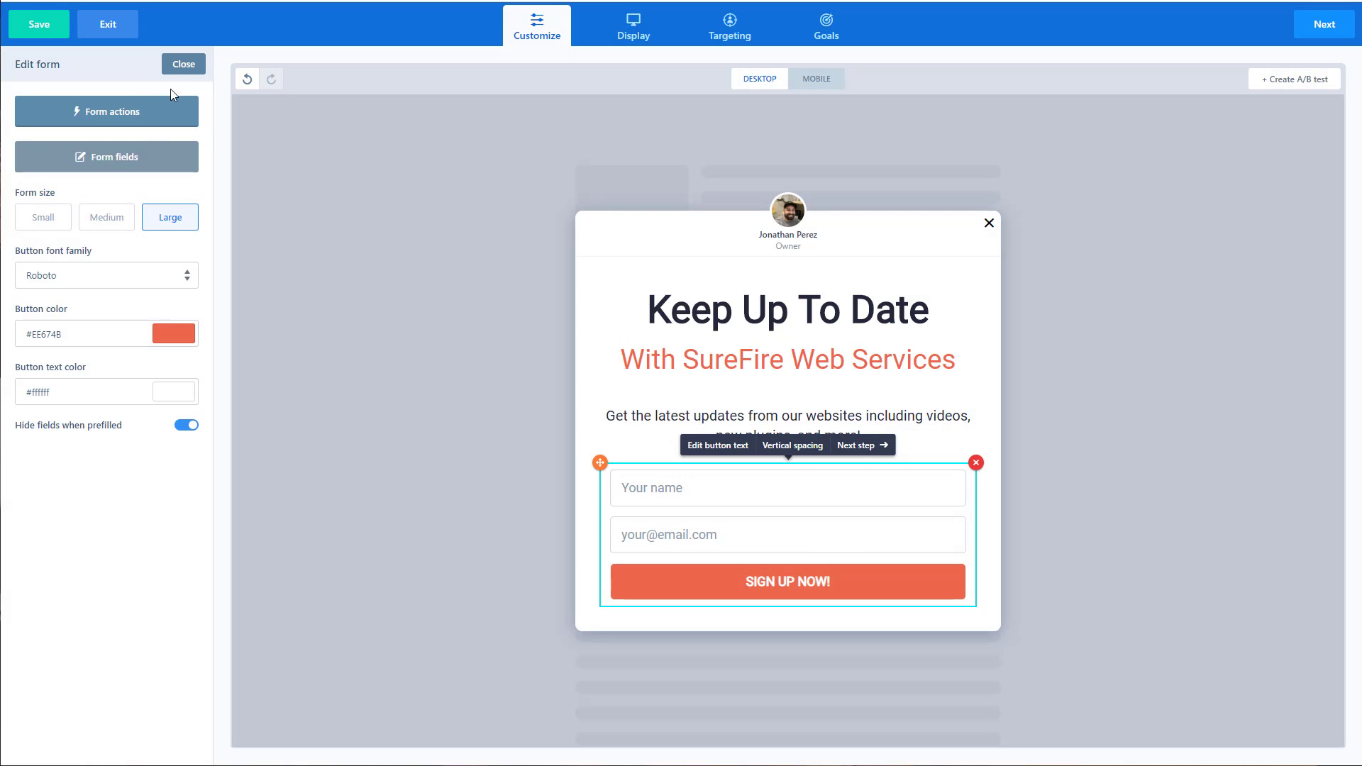
click(183, 64)
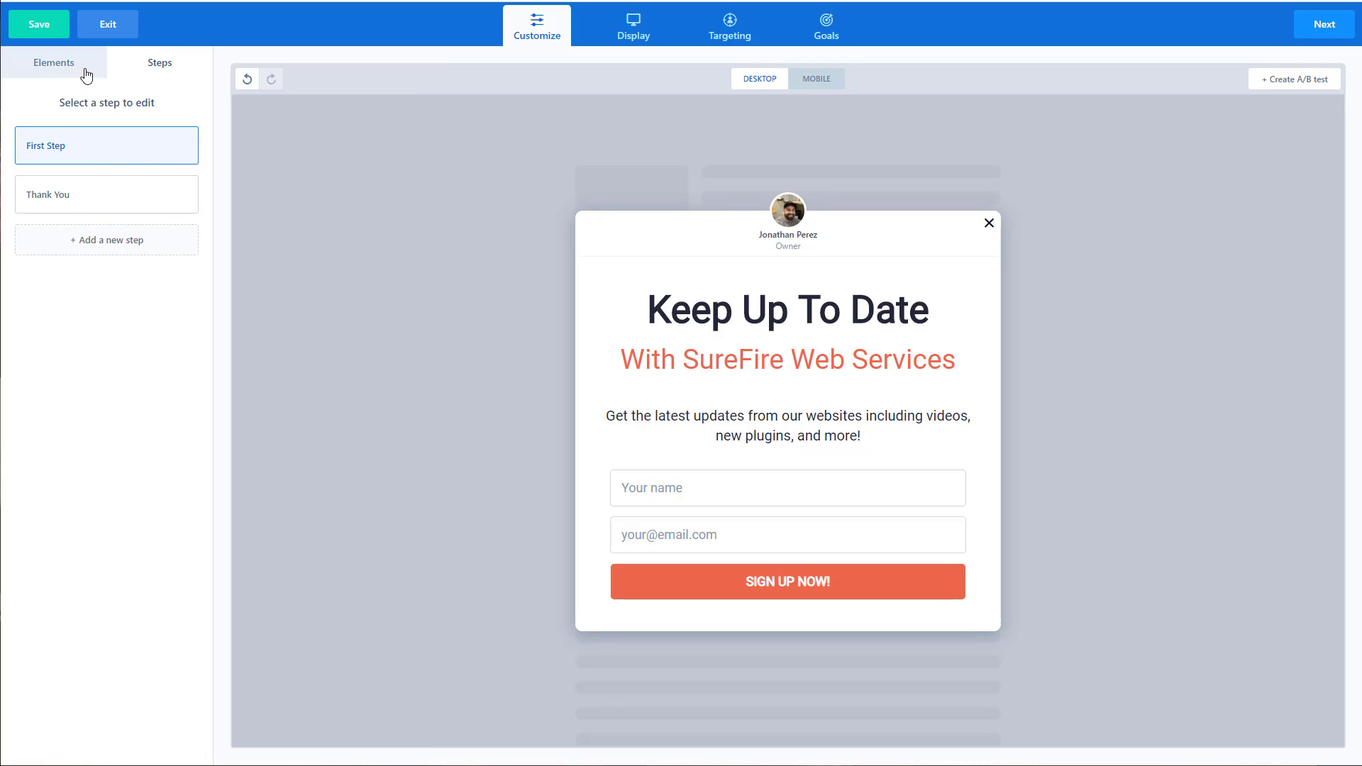
Add an image element above the message in the Thank You step and use giphy.gif from the image library.
click(54, 66)
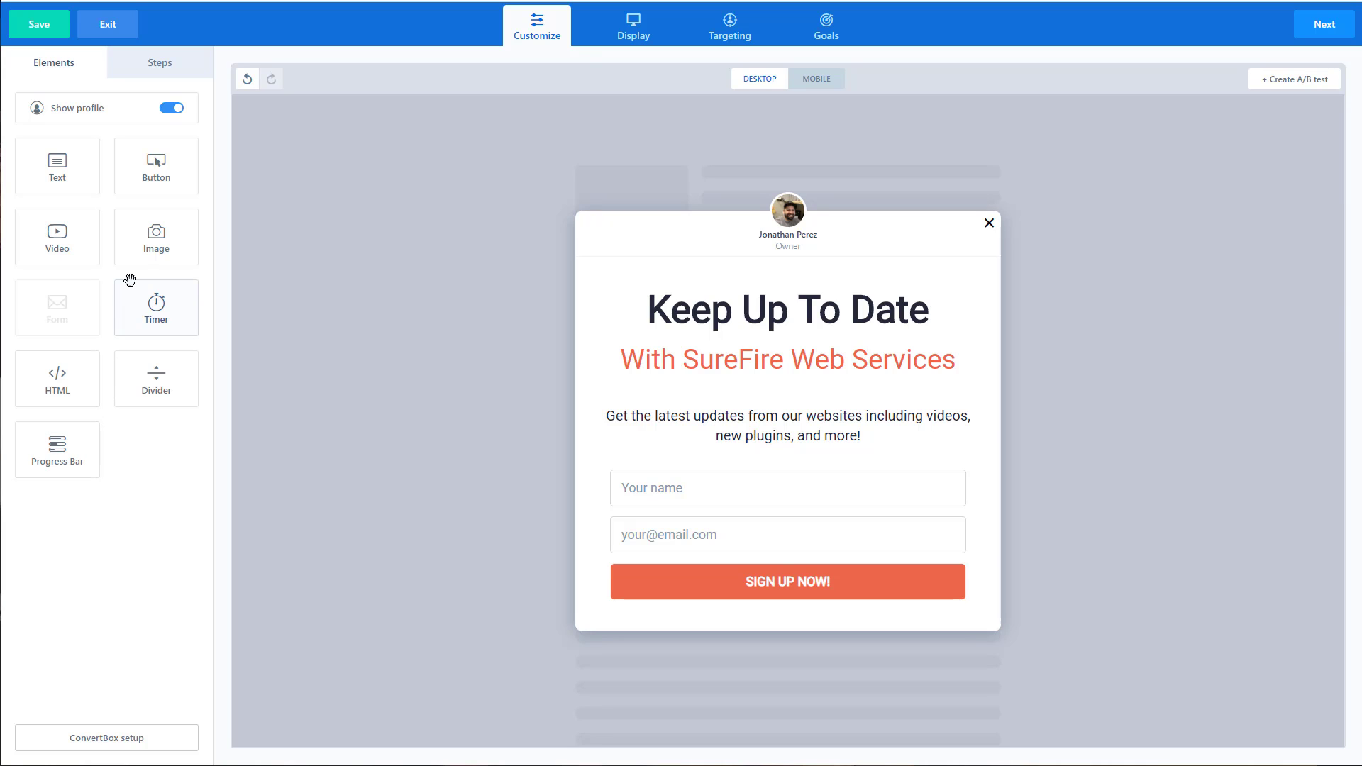
click(166, 74)
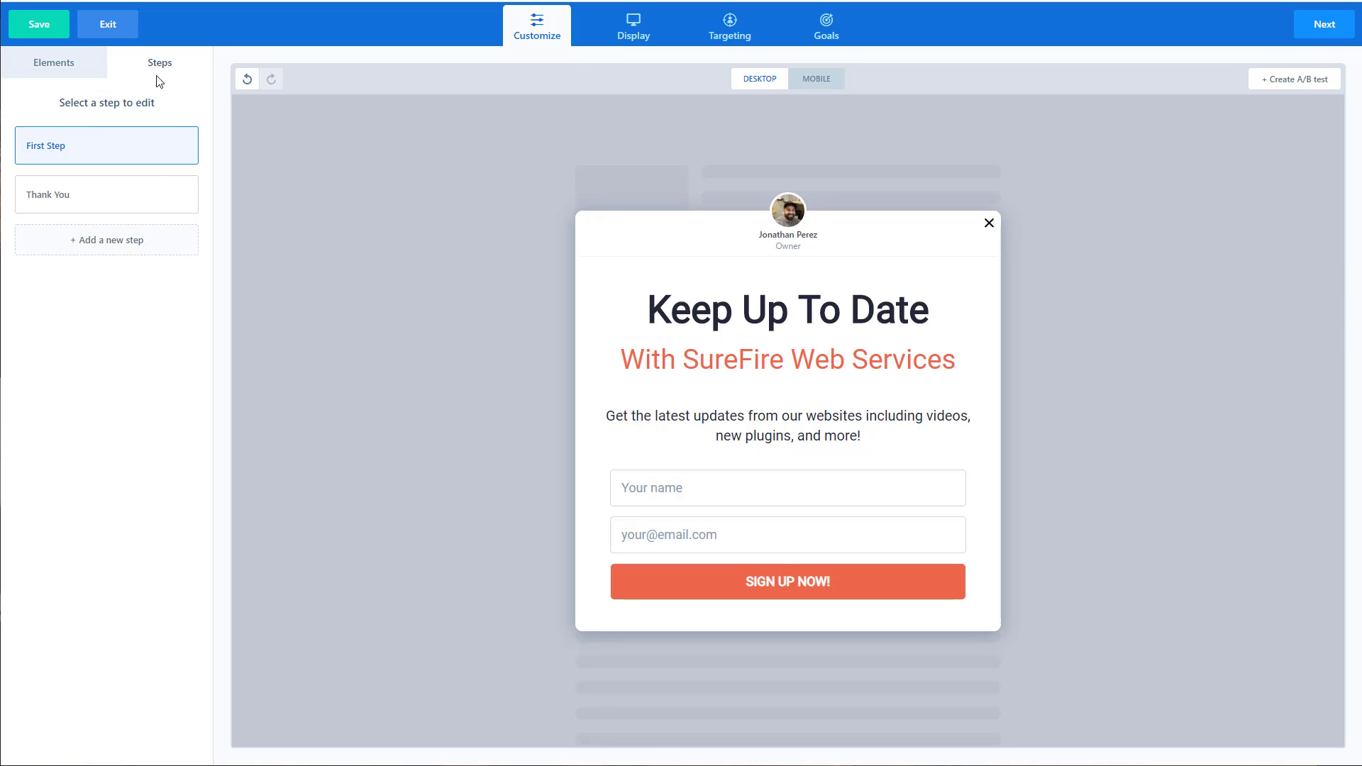
click(112, 202)
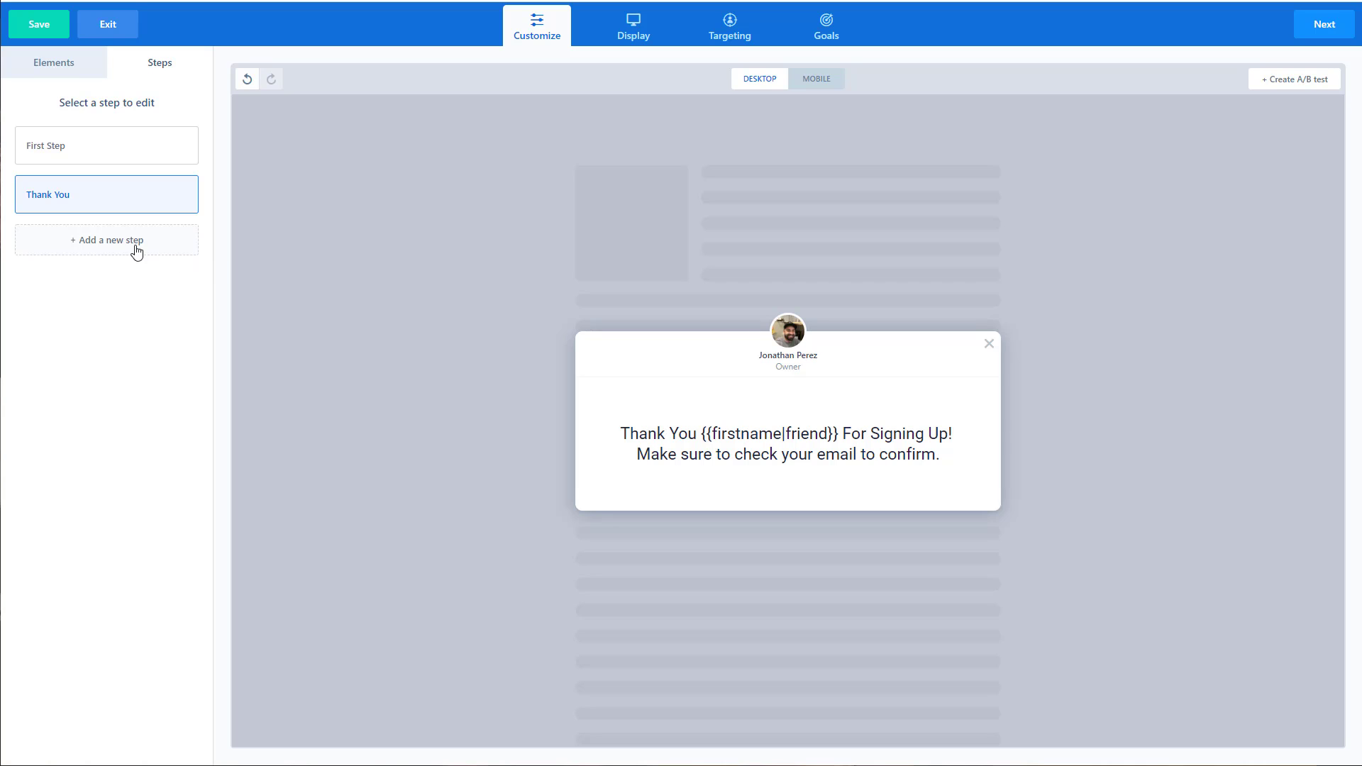
click(69, 71)
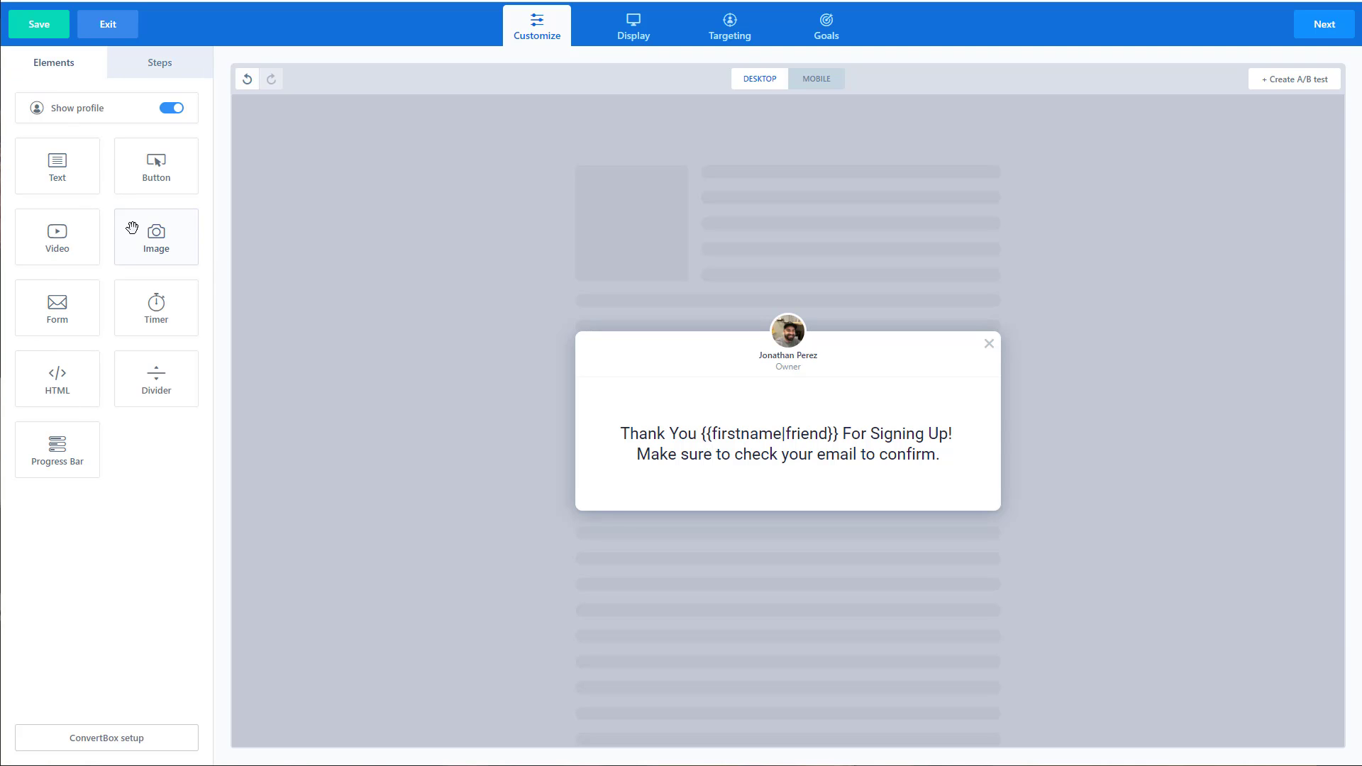
drag(151, 239, 786, 394)
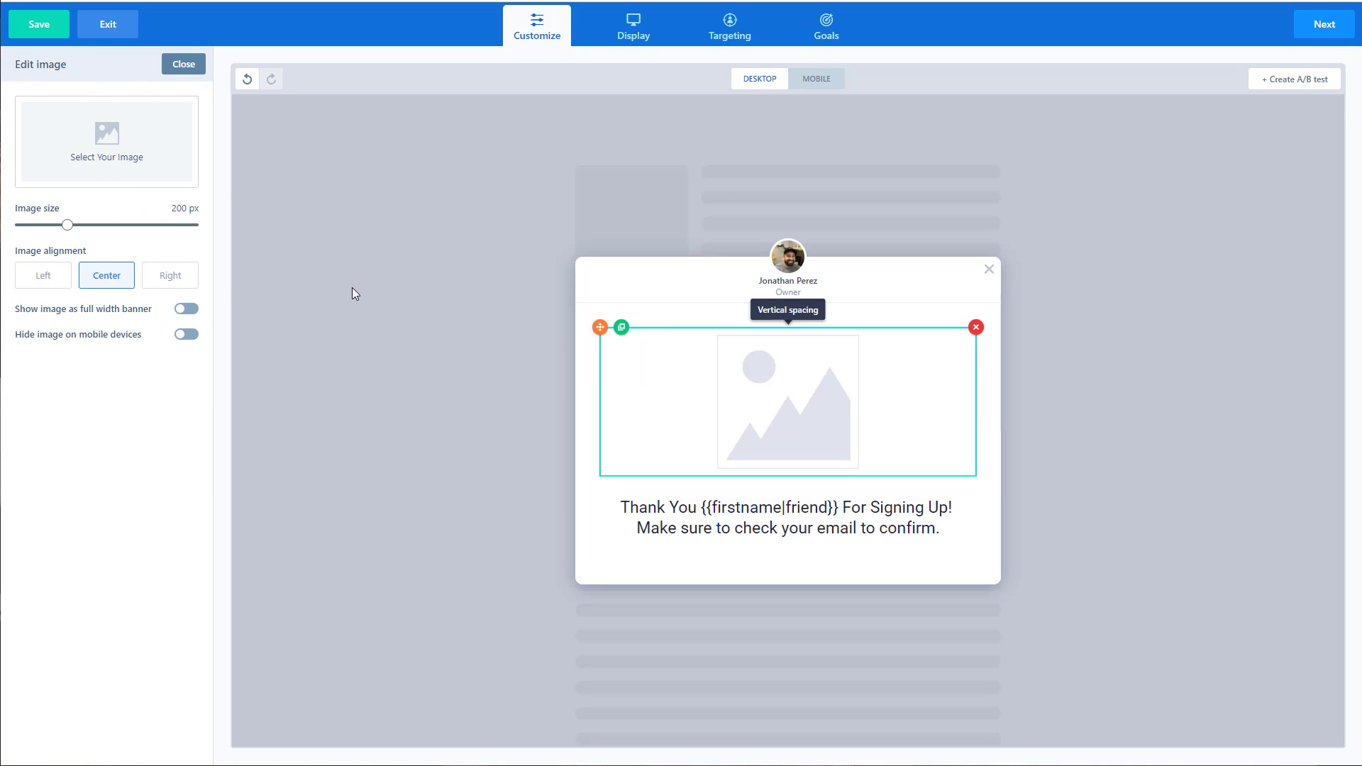
click(97, 149)
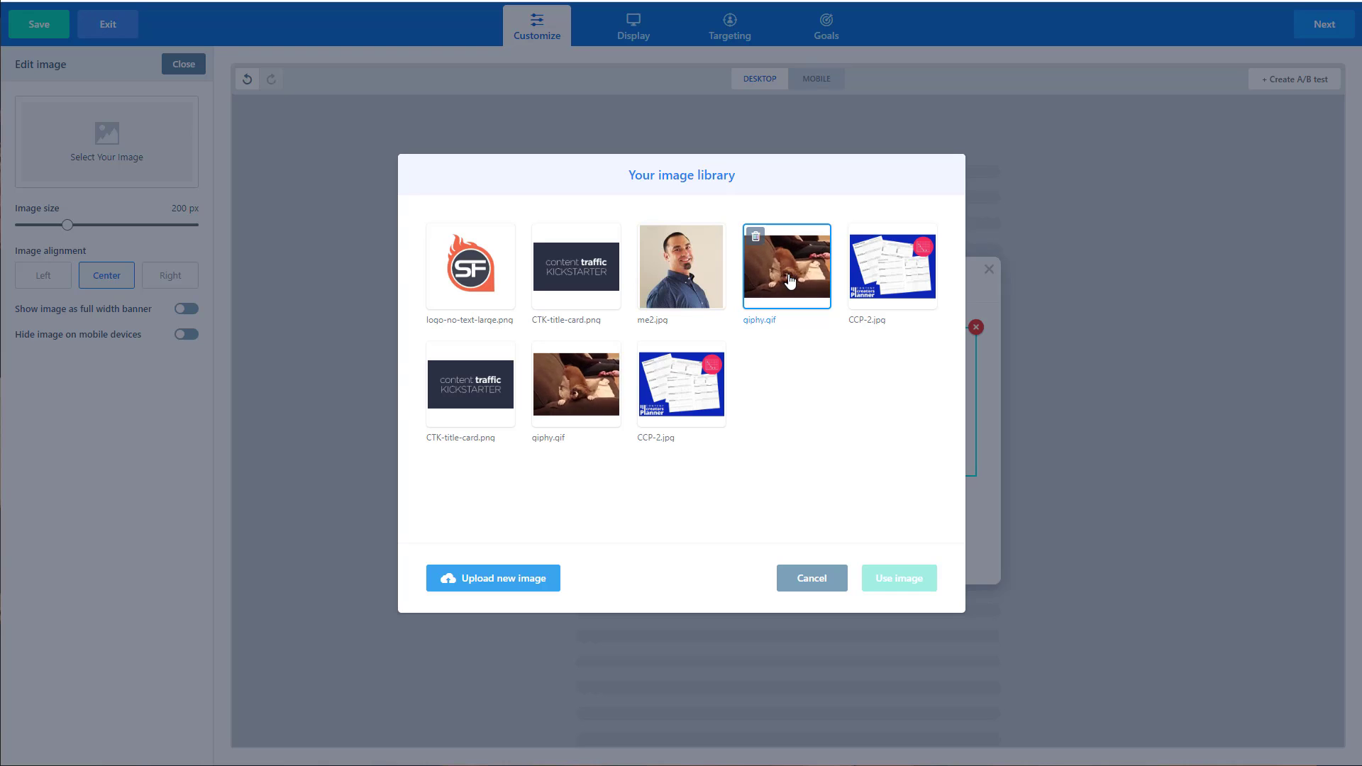
click(791, 282)
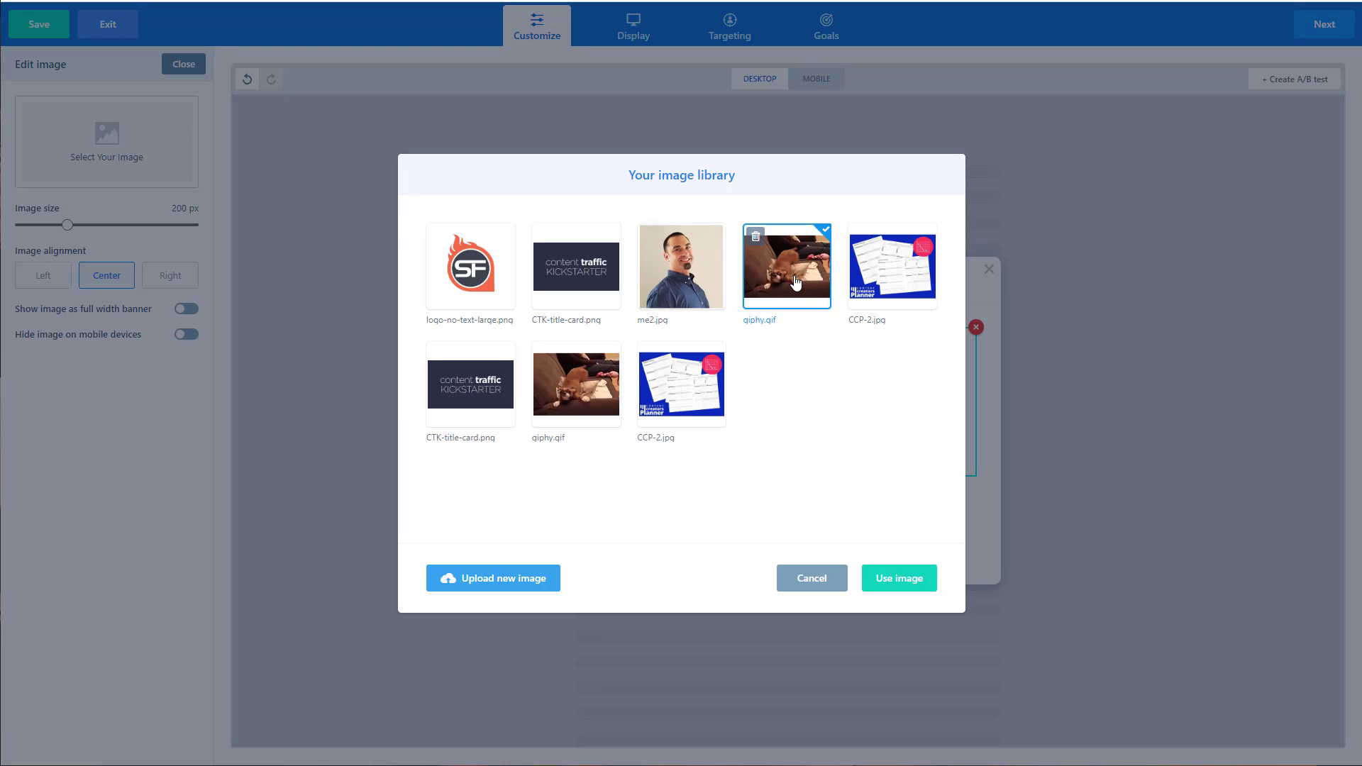
click(911, 579)
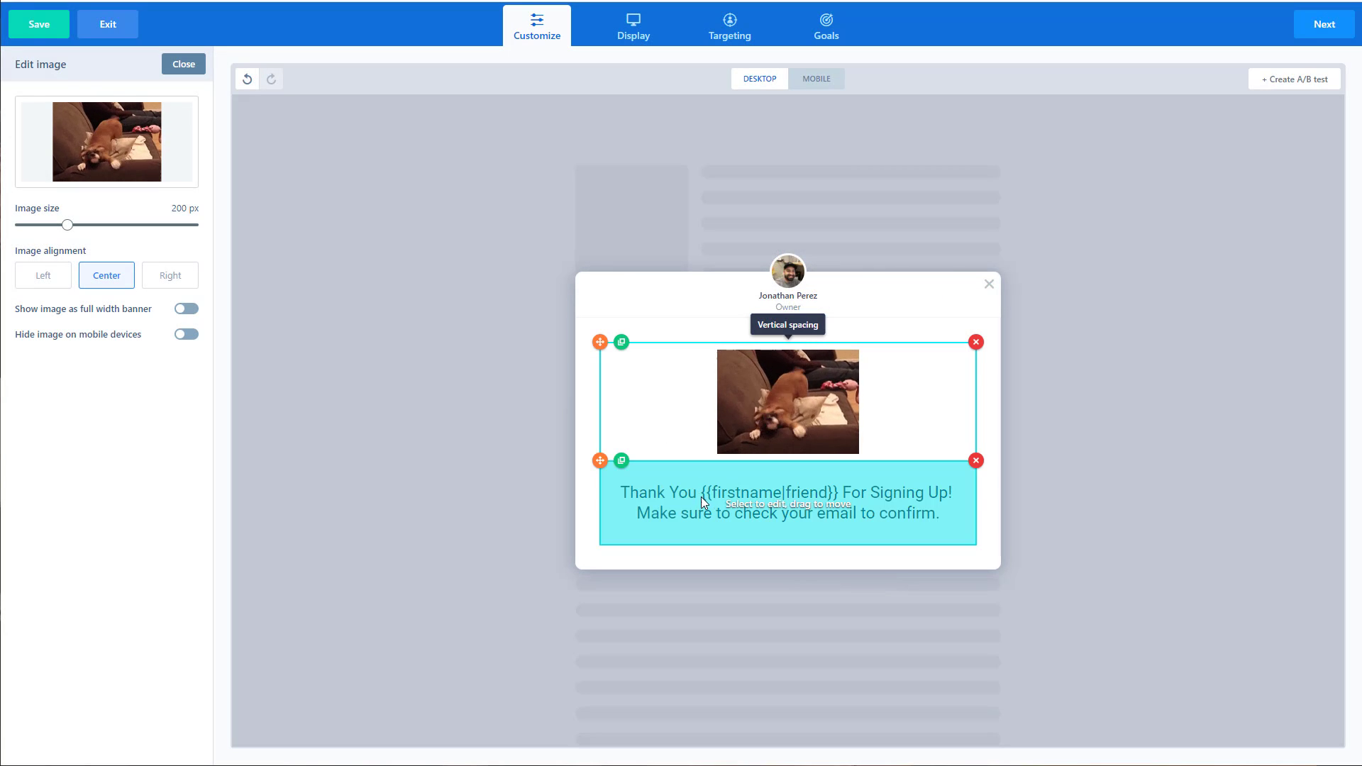
Insert ", We Are So Excited" after "For Signing Up" in the thank-you message, before the exclamation mark.
click(951, 500)
click(951, 499)
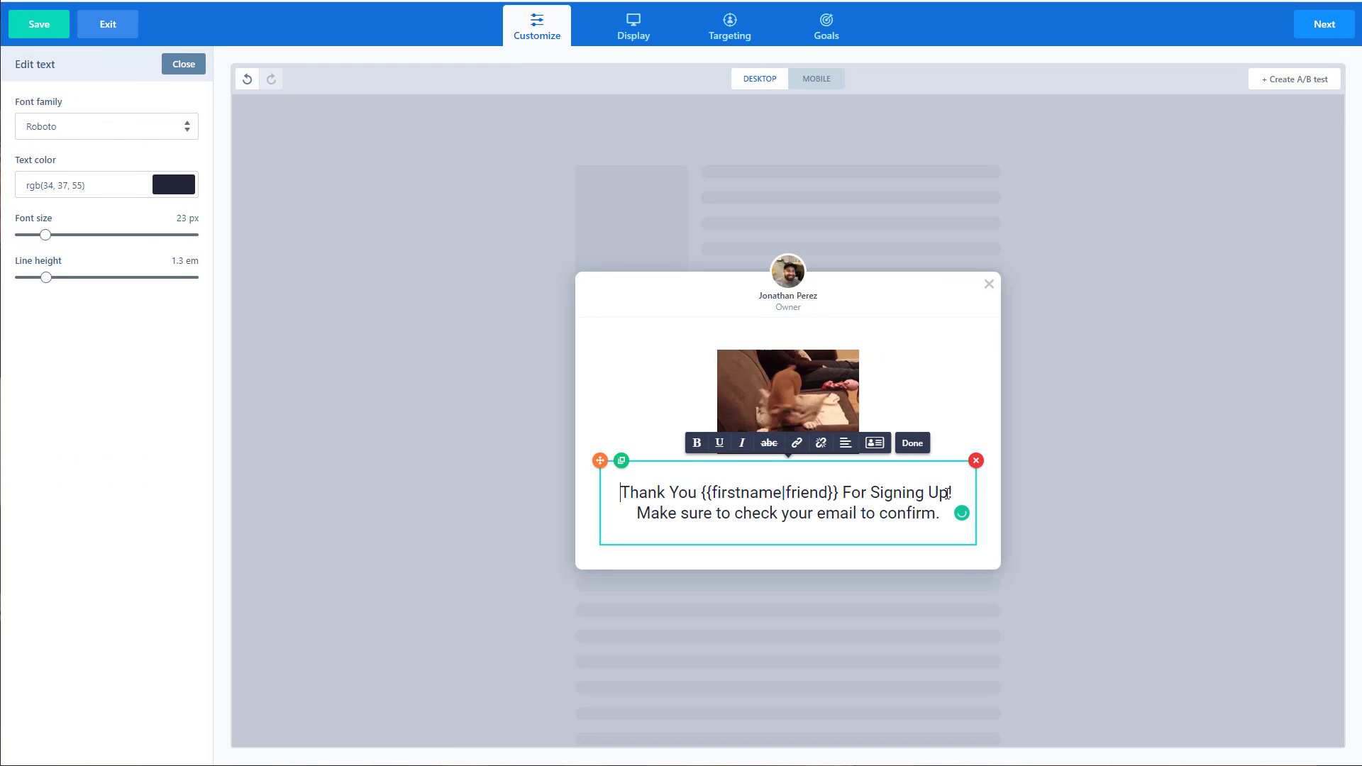
text(, we are)
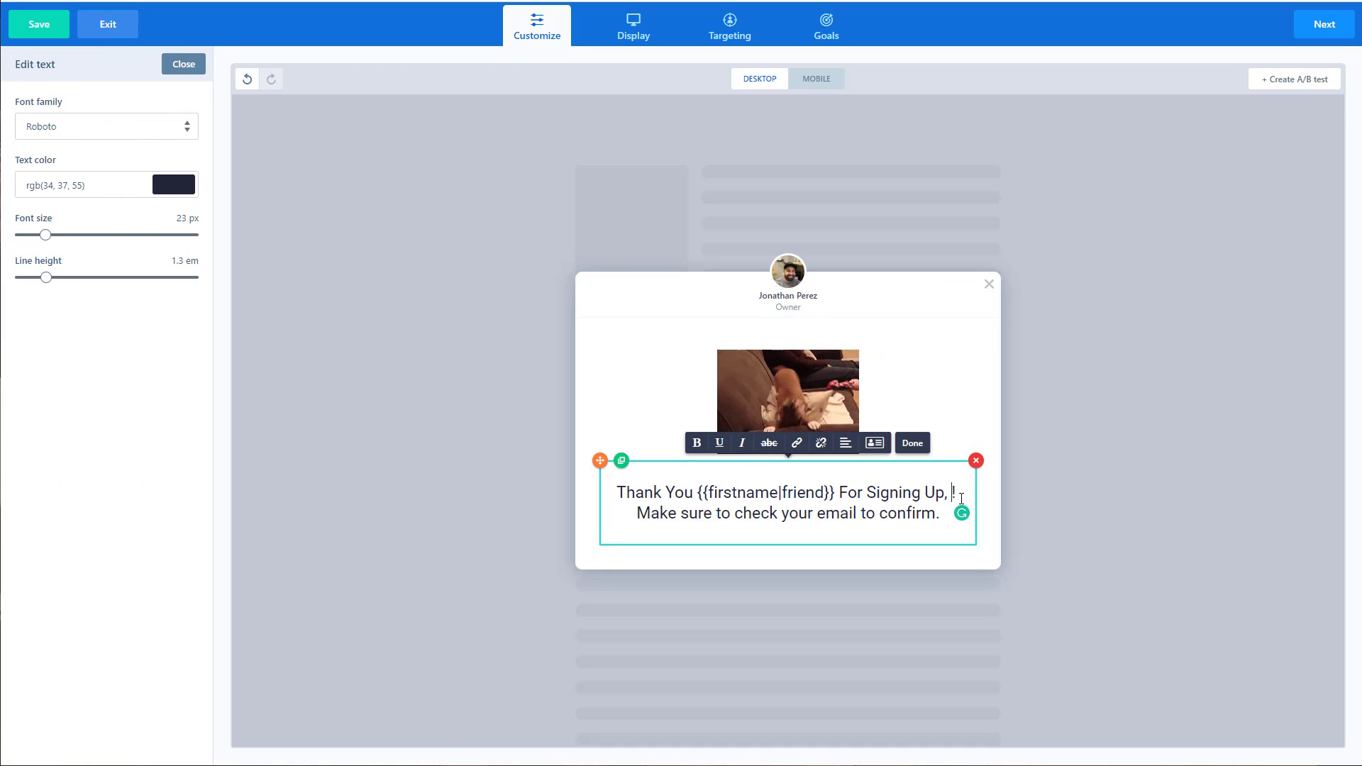
key(BackSpace)
key(BackSpace)
key(BackSpace)
key(BackSpace)
key(BackSpace)
key(BackSpace)
key(BackSpace)
key(BackSpace)
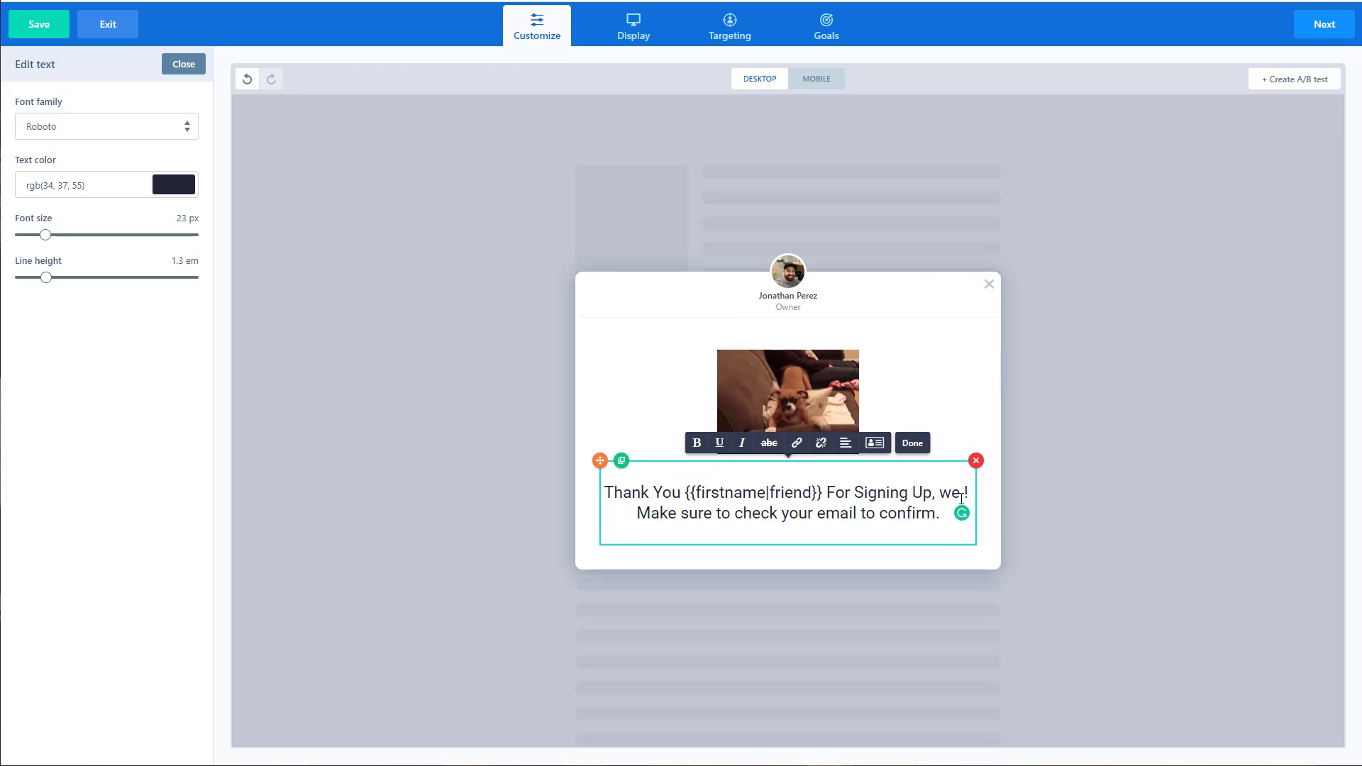
text(, We Are So Excite)
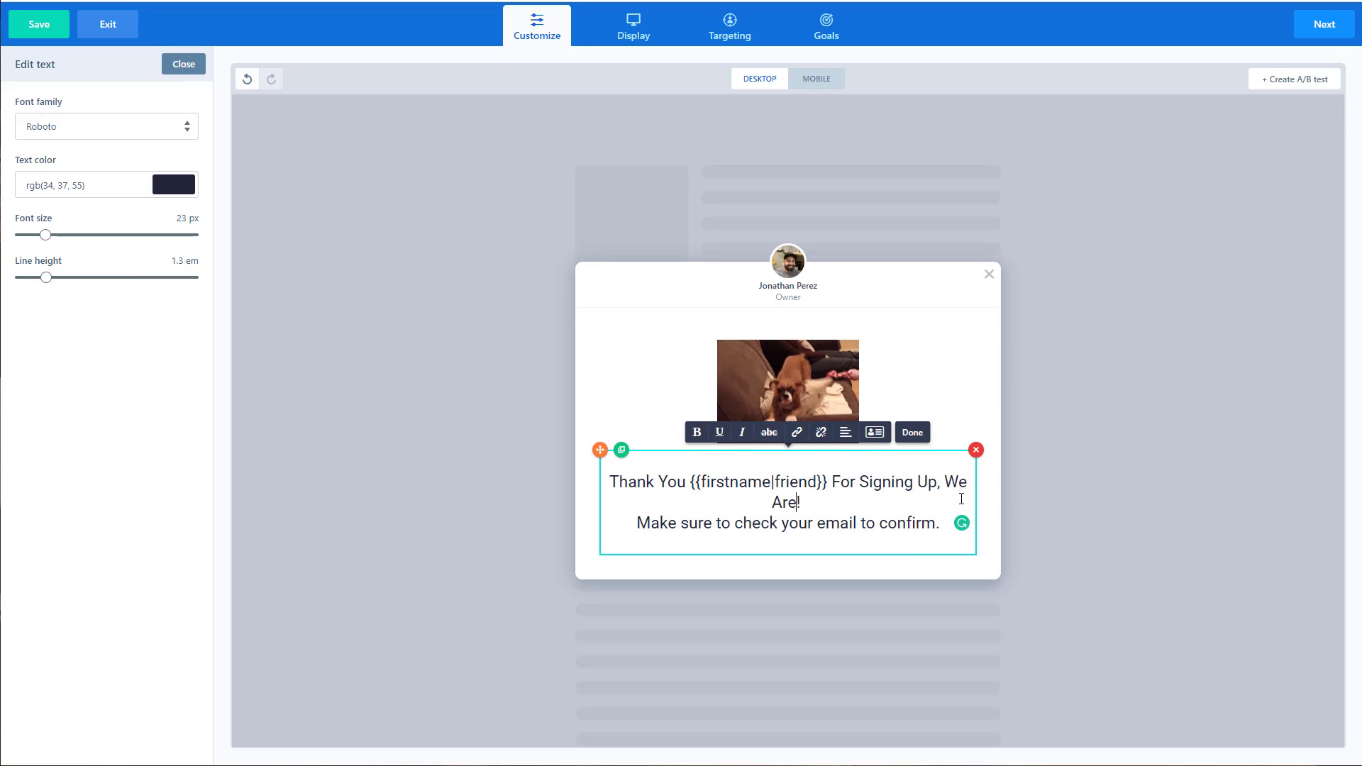
text(d)
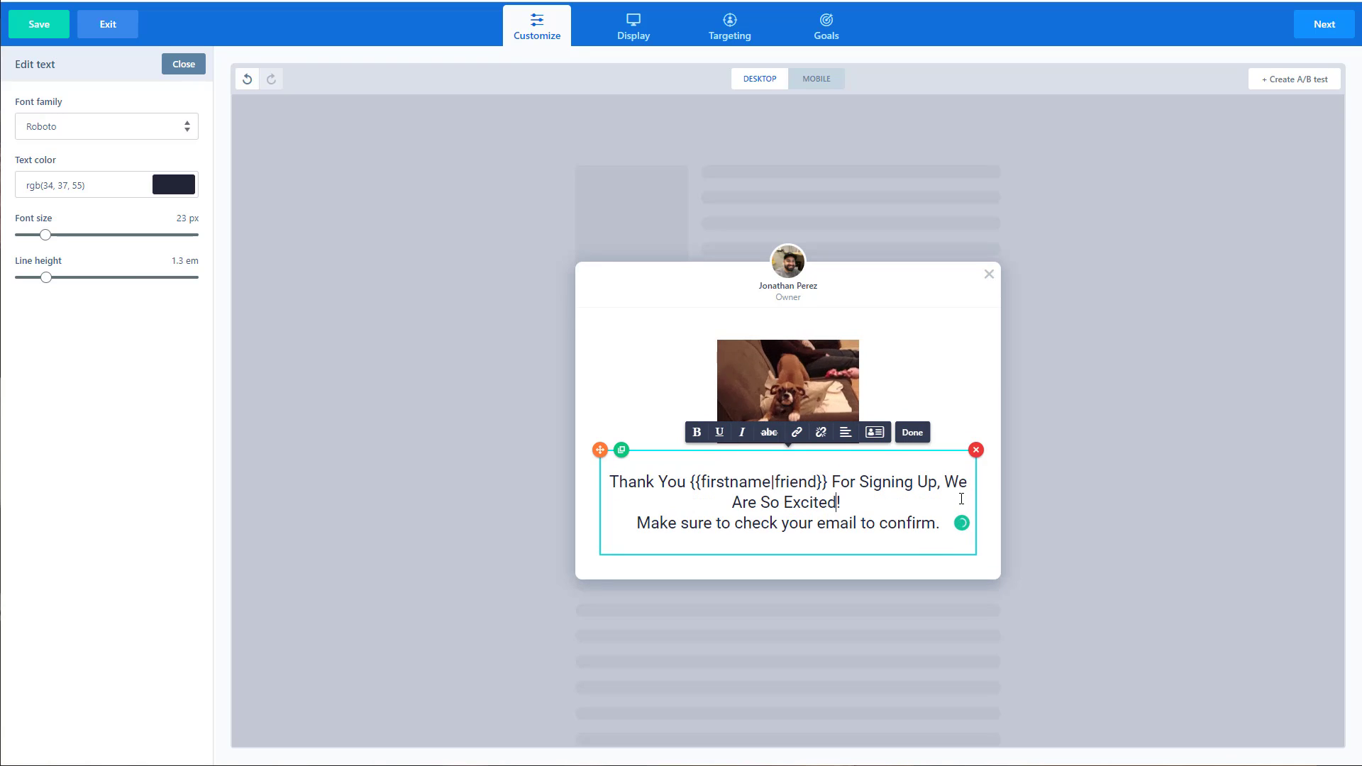
End the first sentence with "Signing Up!", put "We Are So Excited!" on its own line with a blank line below, and finish editing.
click(946, 482)
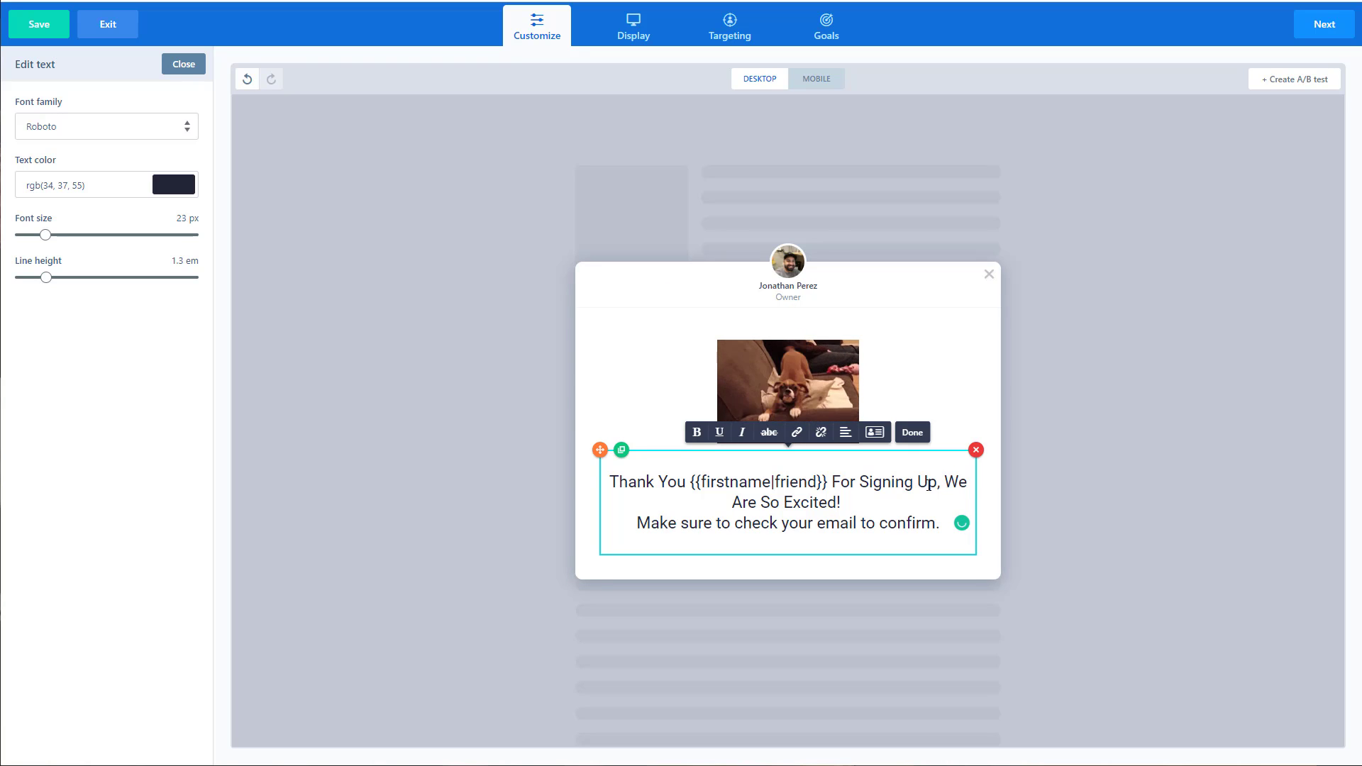
key(BackSpace)
key(BackSpace)
text(!)
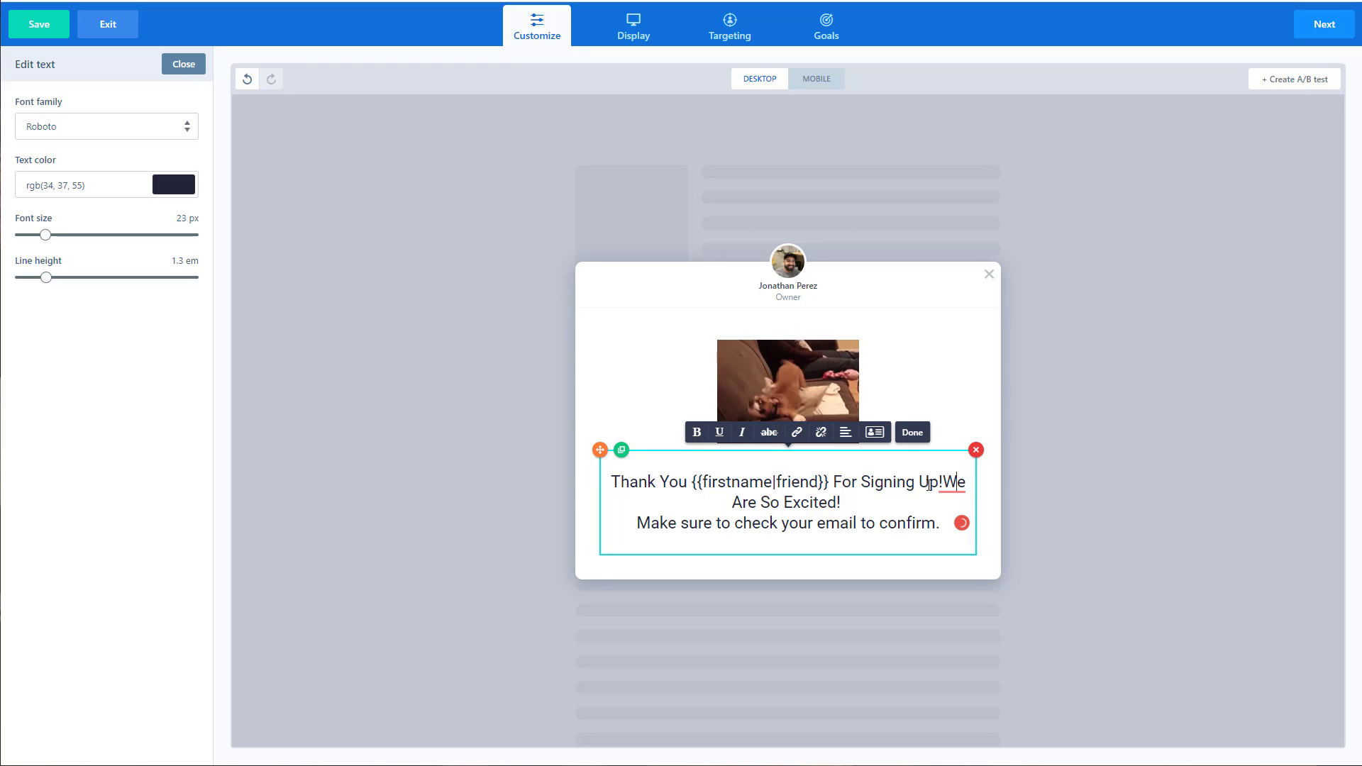
key(Return)
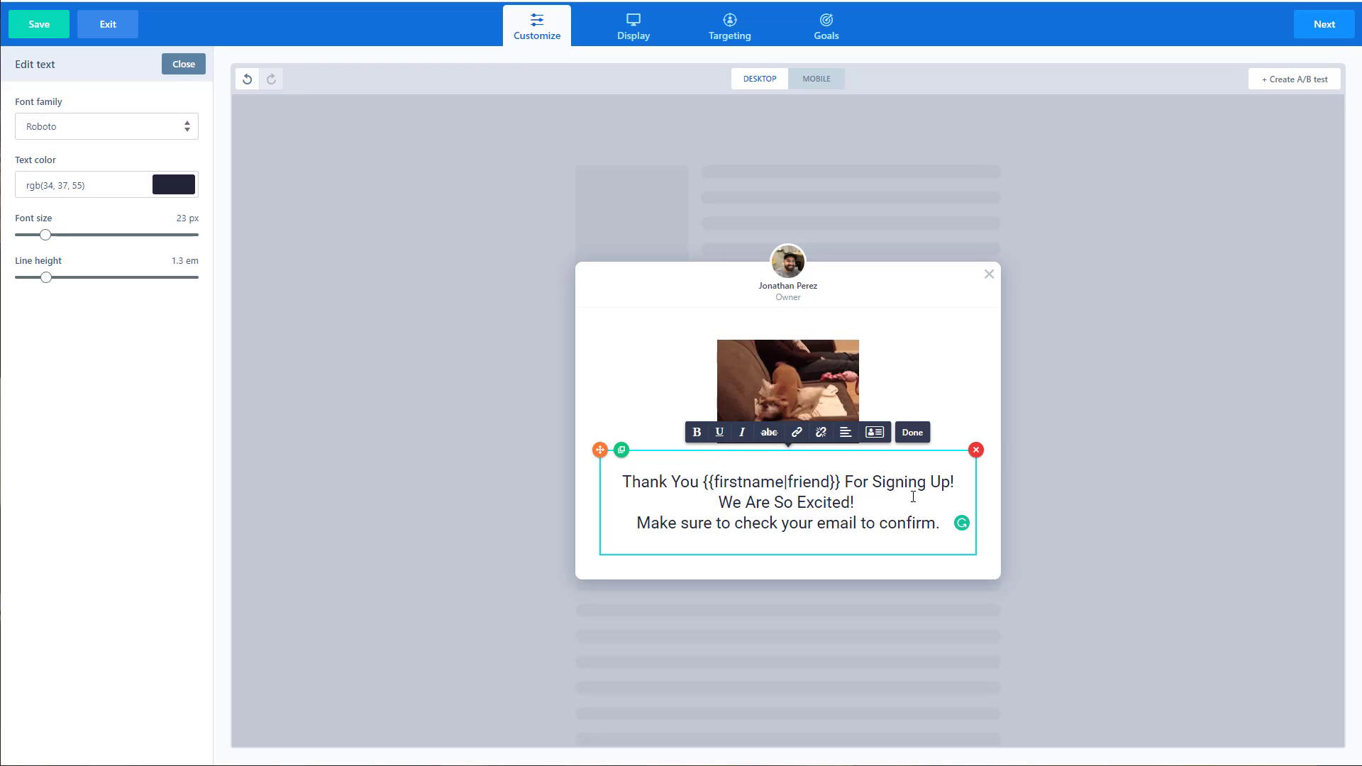
key(Return)
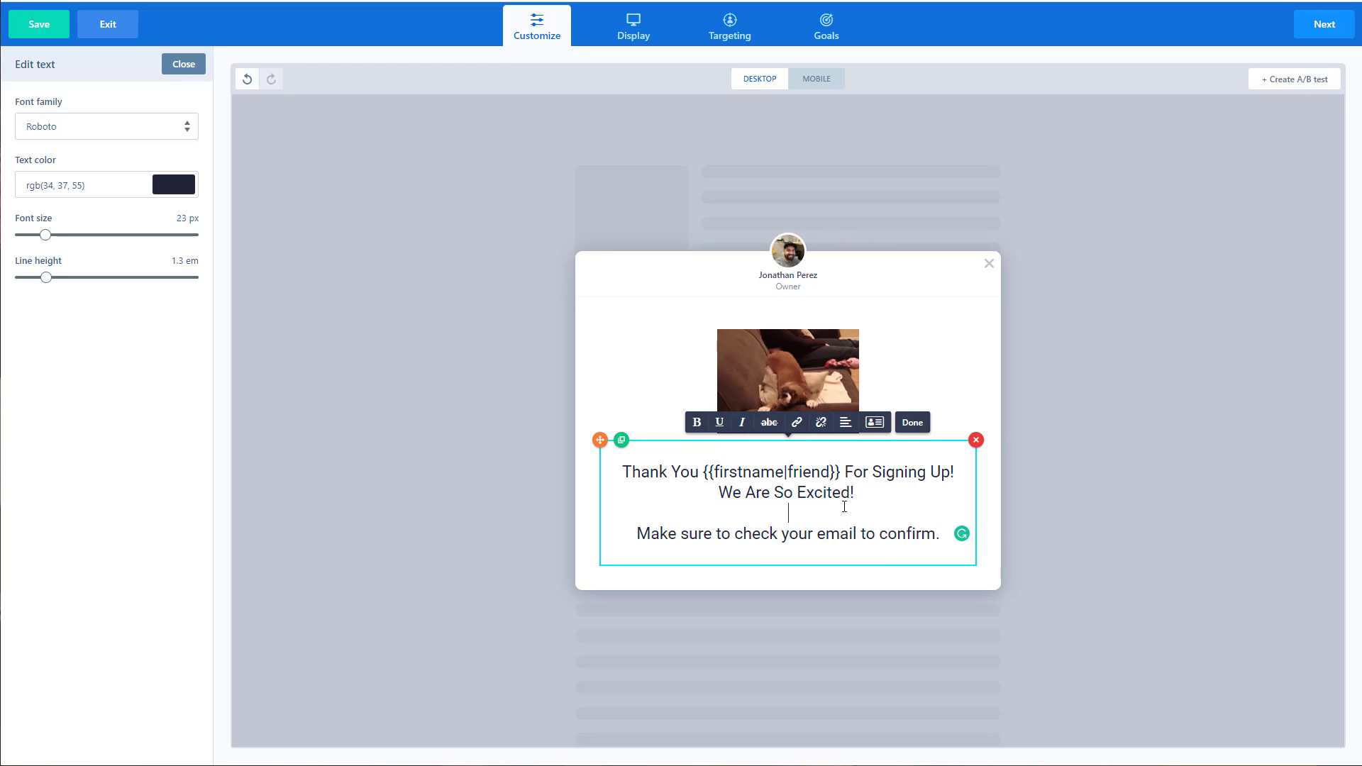
click(184, 65)
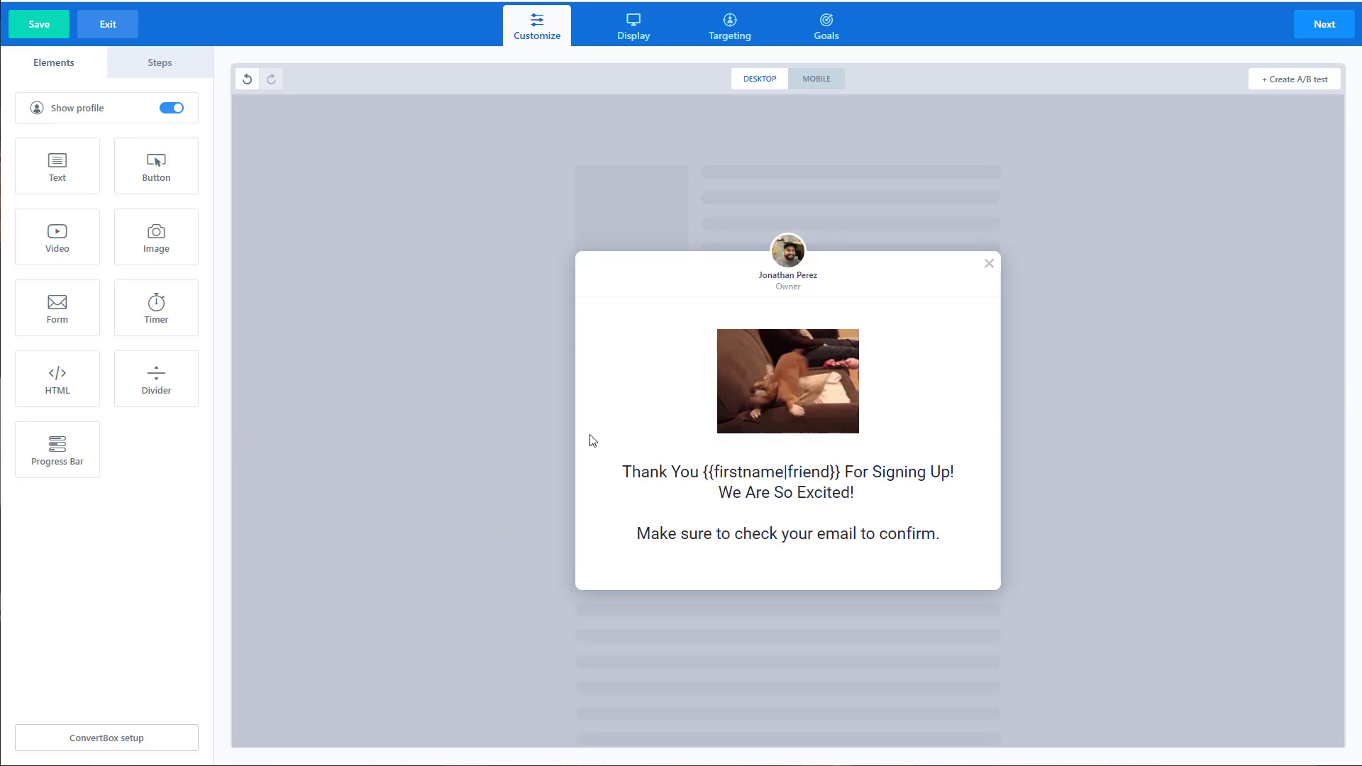
Return to the popup's First Step and proceed to the display settings.
click(156, 62)
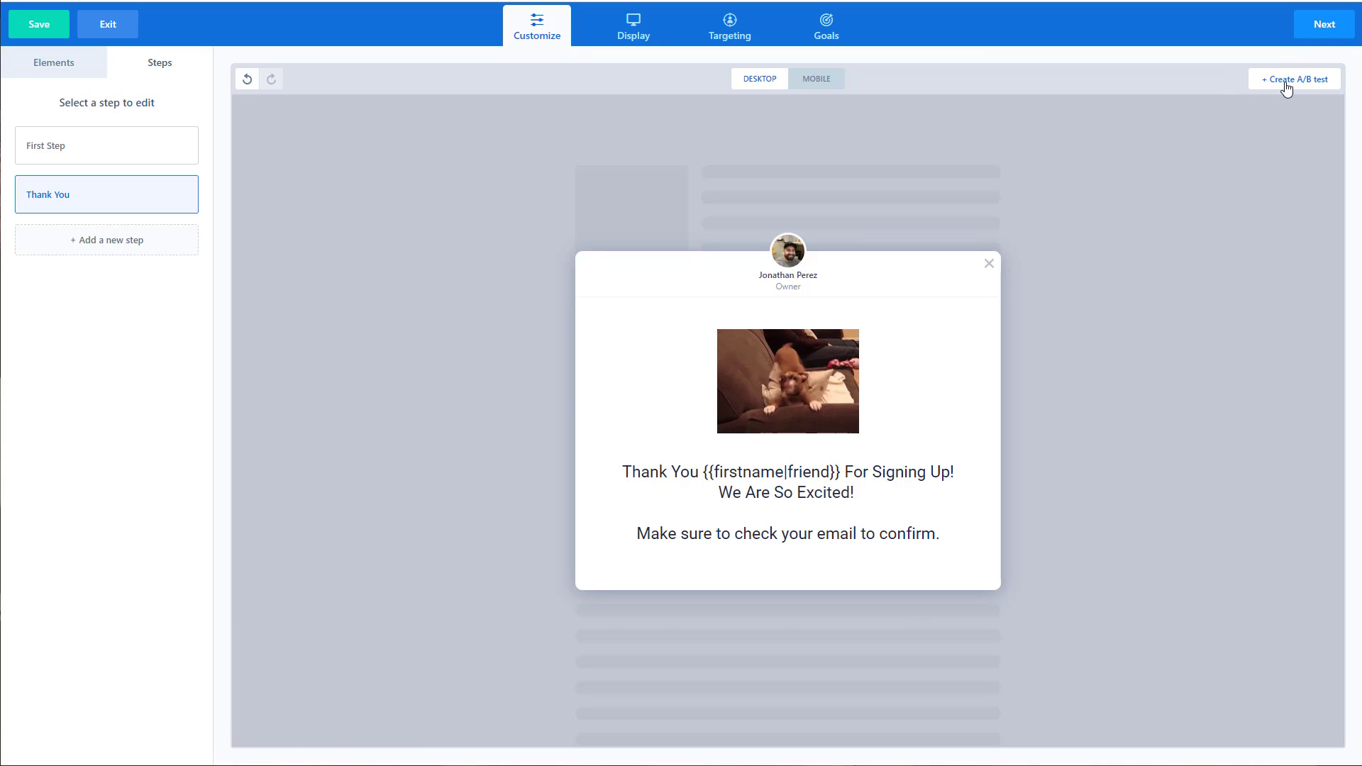
click(115, 154)
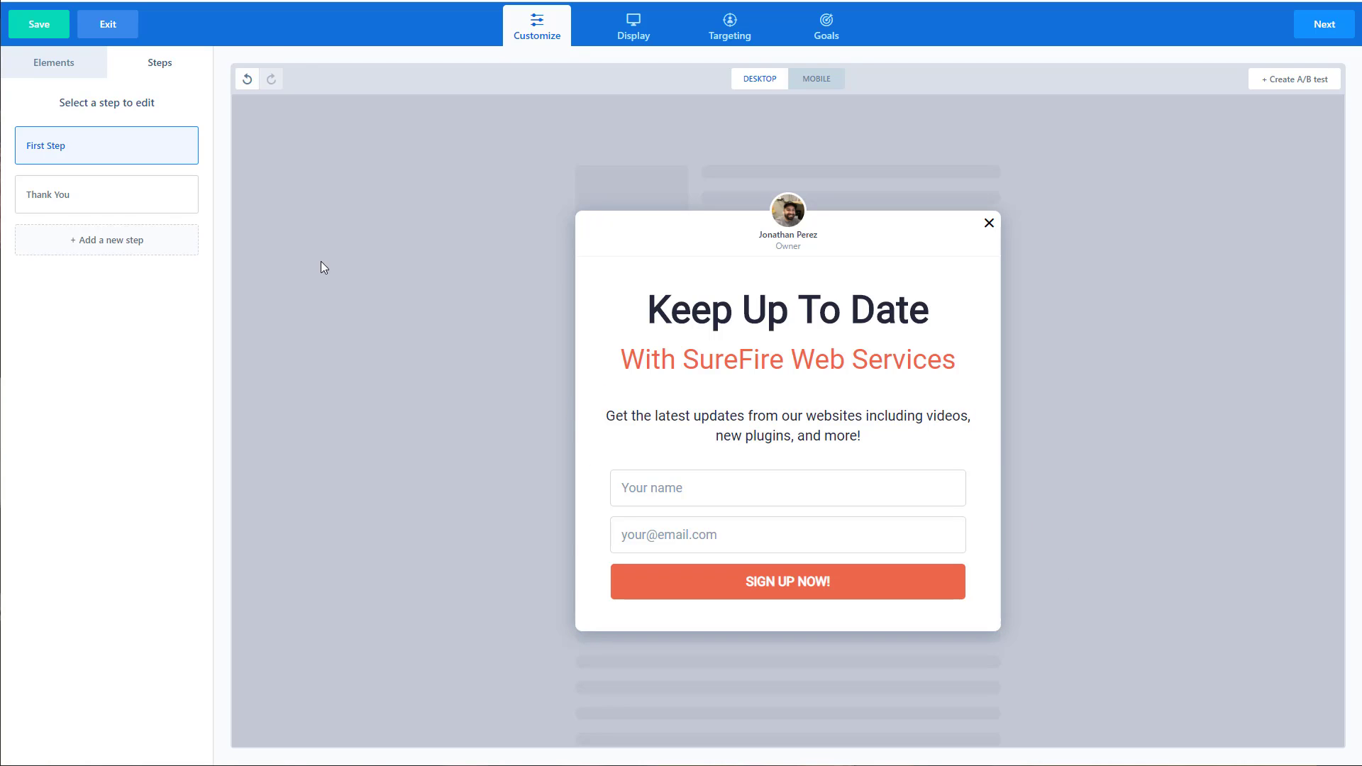
click(1307, 32)
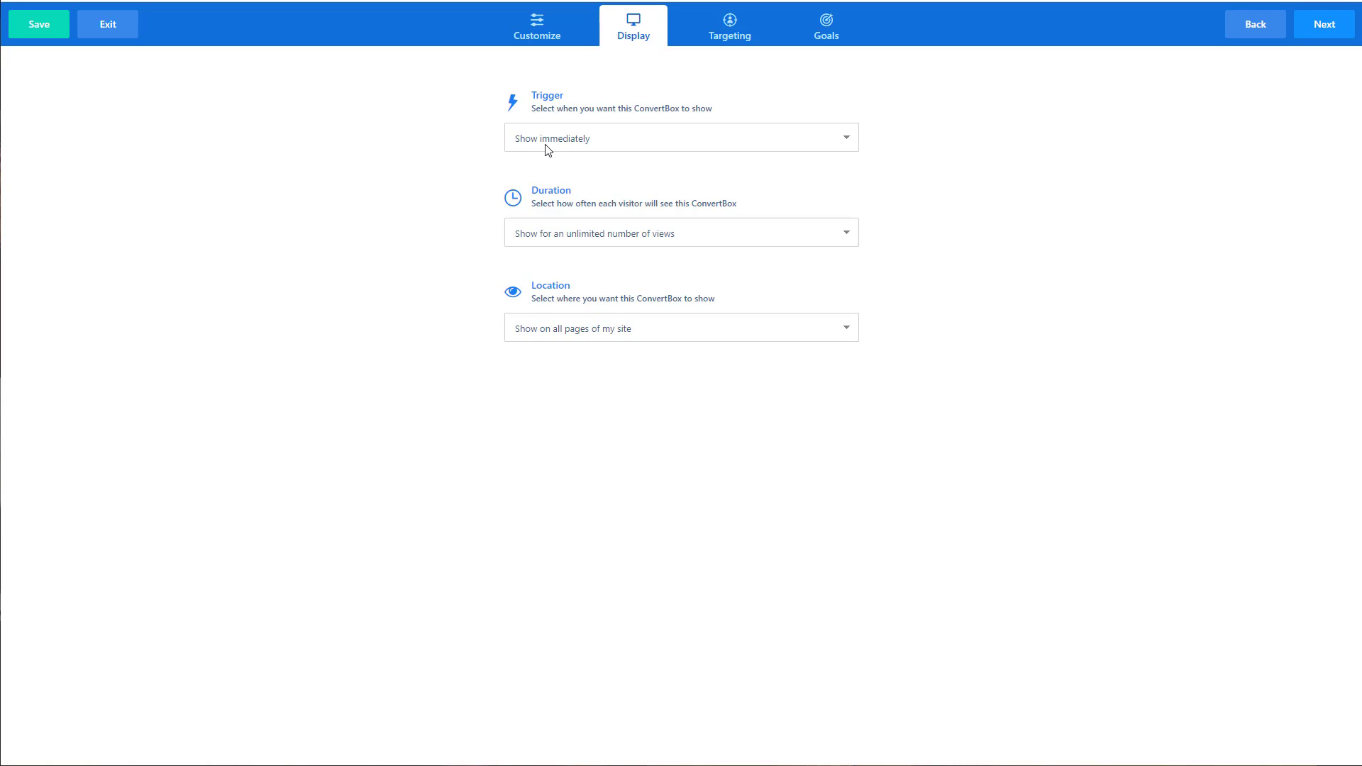
Set the trigger to show the popup after a specific time of 2 seconds.
click(653, 140)
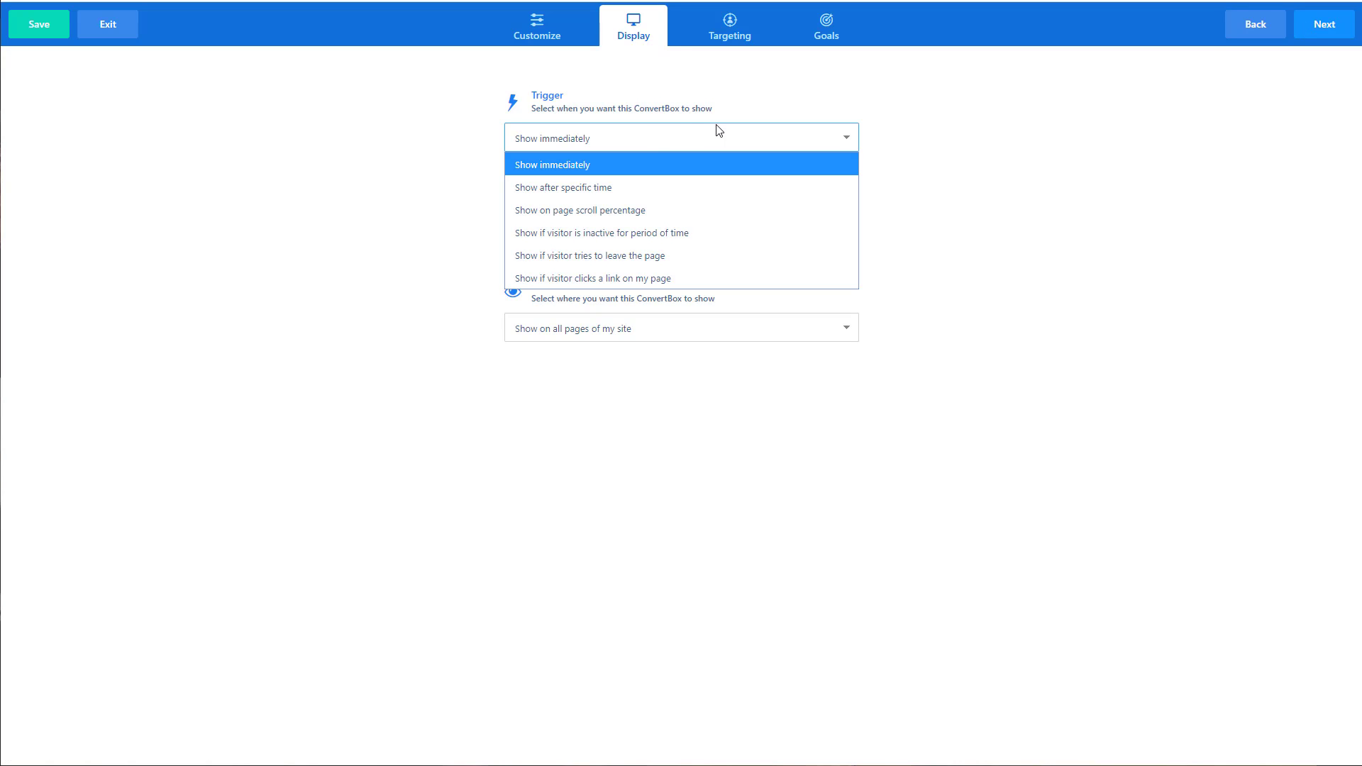
click(624, 181)
click(798, 137)
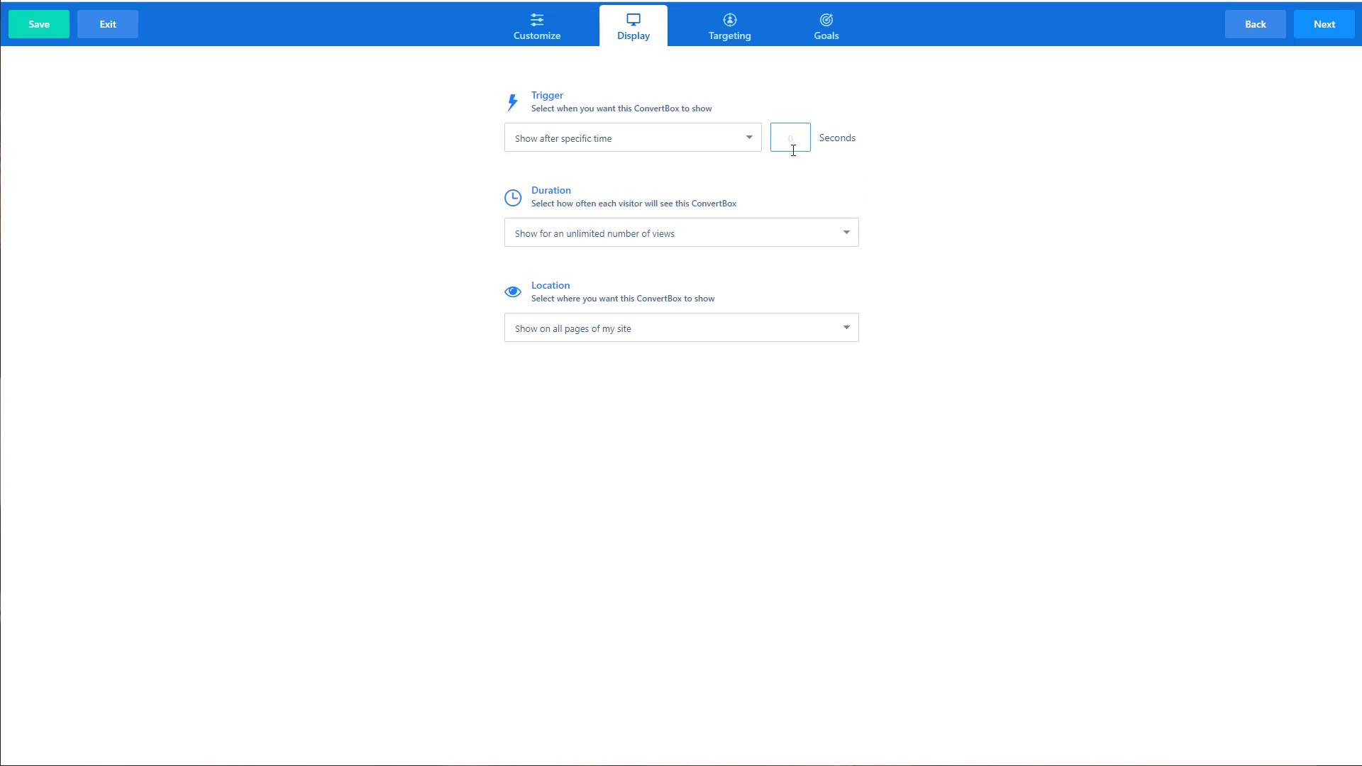
click(1049, 165)
click(753, 142)
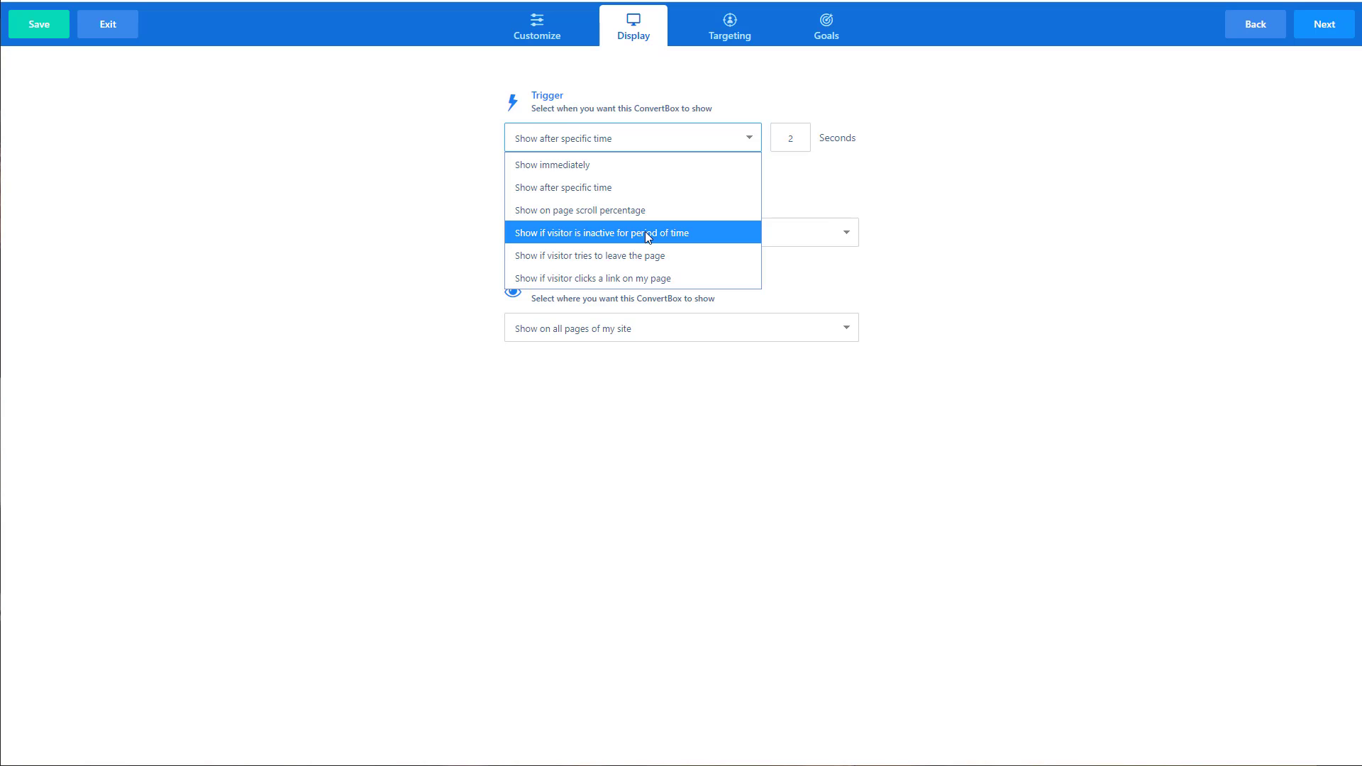
click(867, 194)
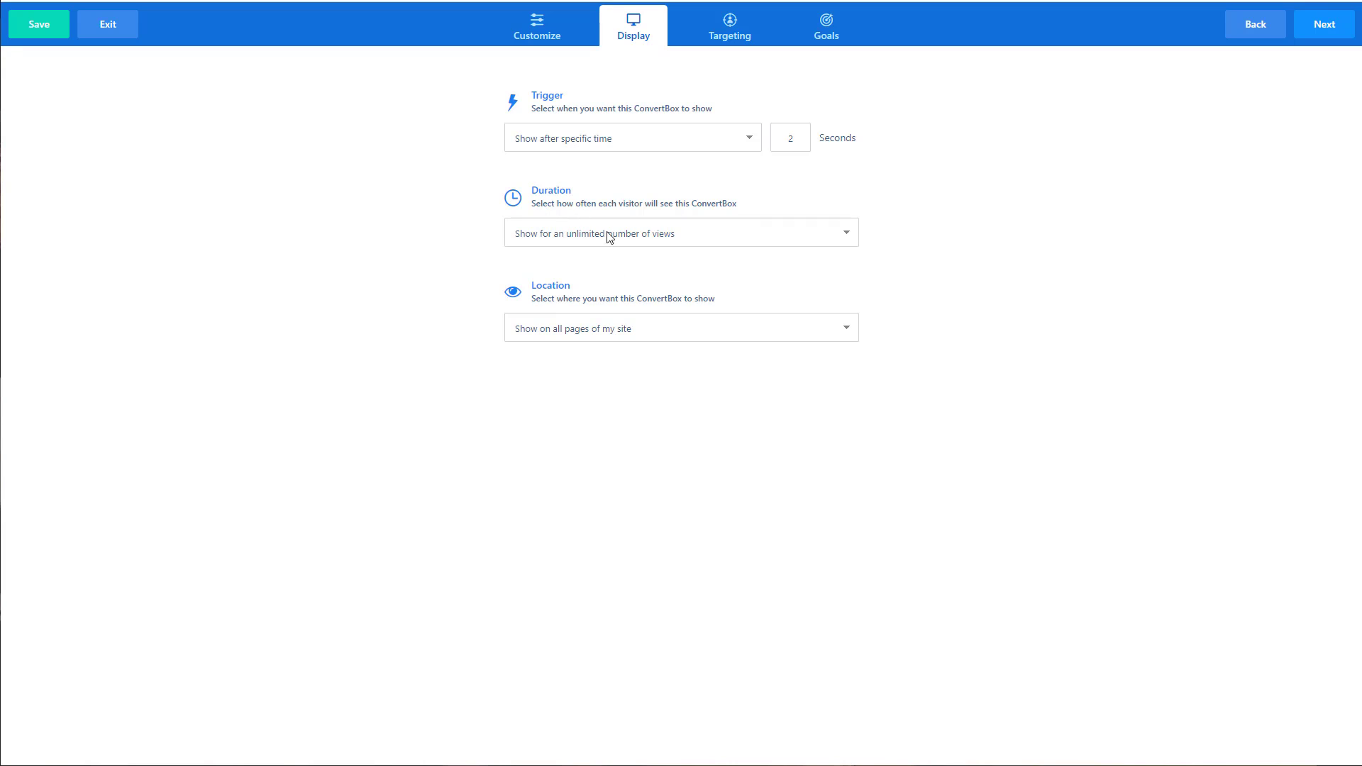
Set the duration to show to each visitor for a maximum of 5 views total, limited to 1 view per day.
click(804, 239)
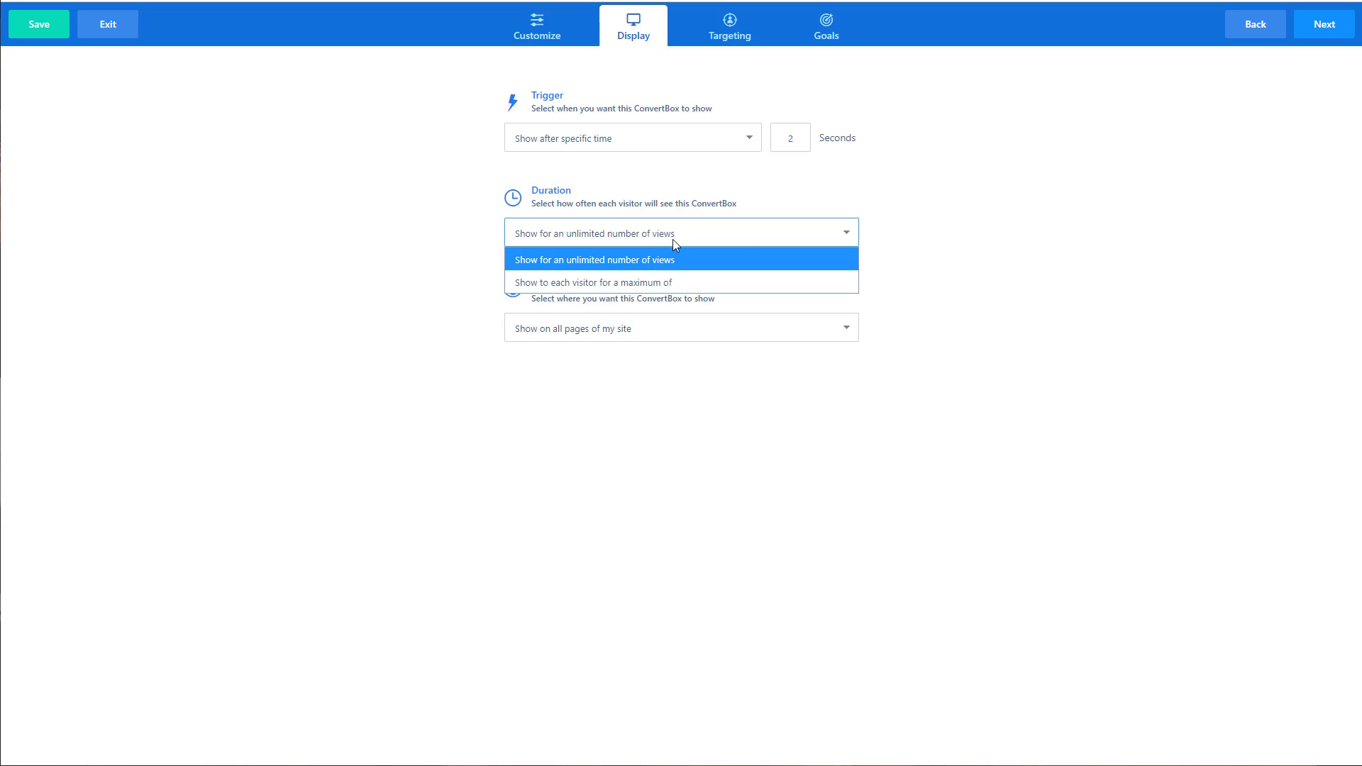
click(671, 282)
click(513, 274)
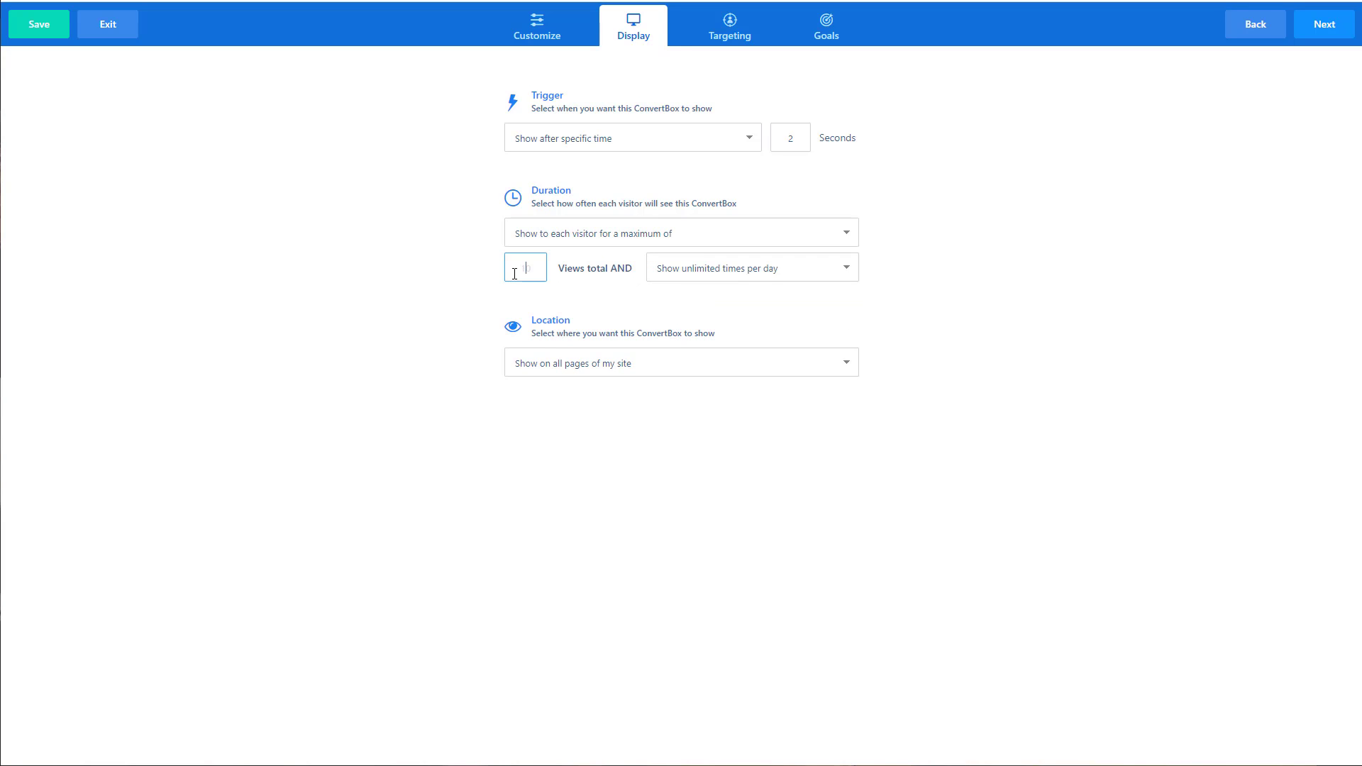
text(5)
click(686, 275)
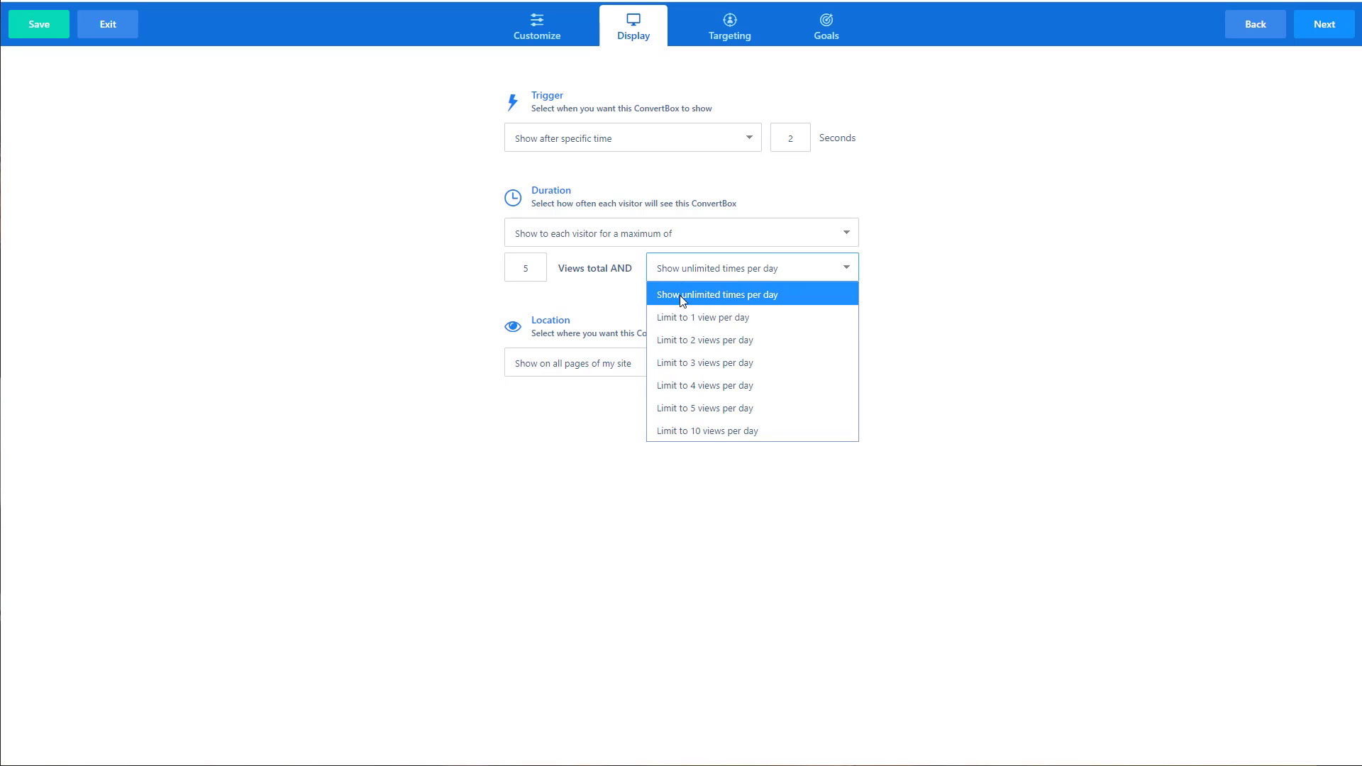
click(741, 318)
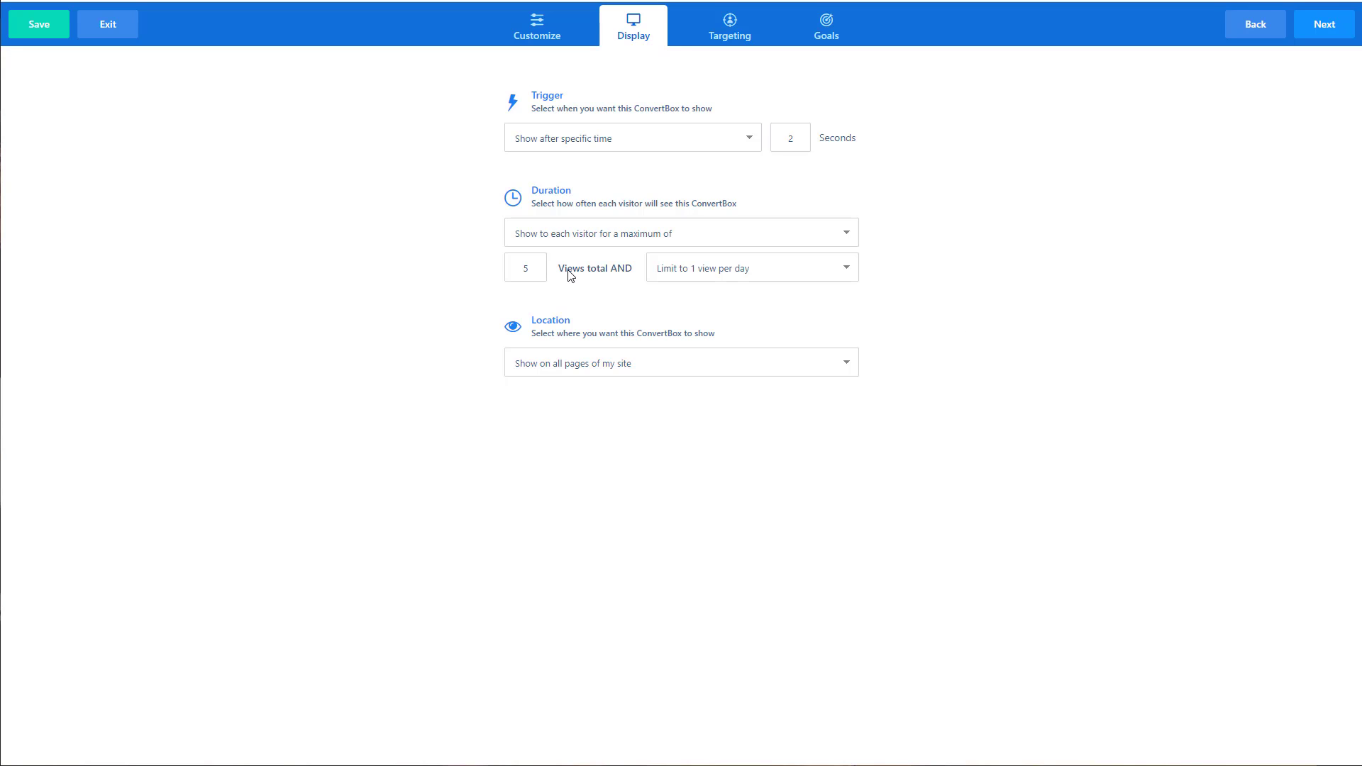
Change the duration limits to 10 views total and 2 views per day.
drag(539, 267, 417, 276)
text(10)
click(693, 270)
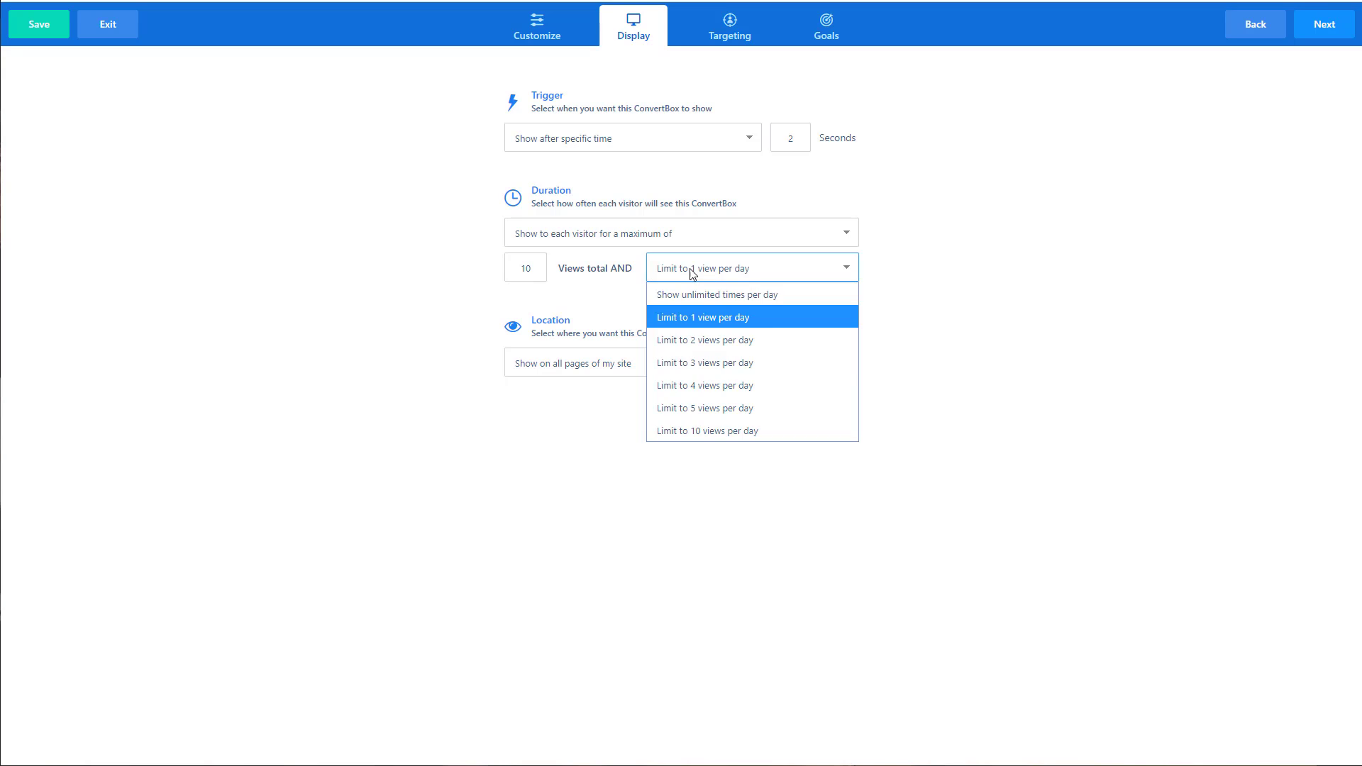
click(734, 341)
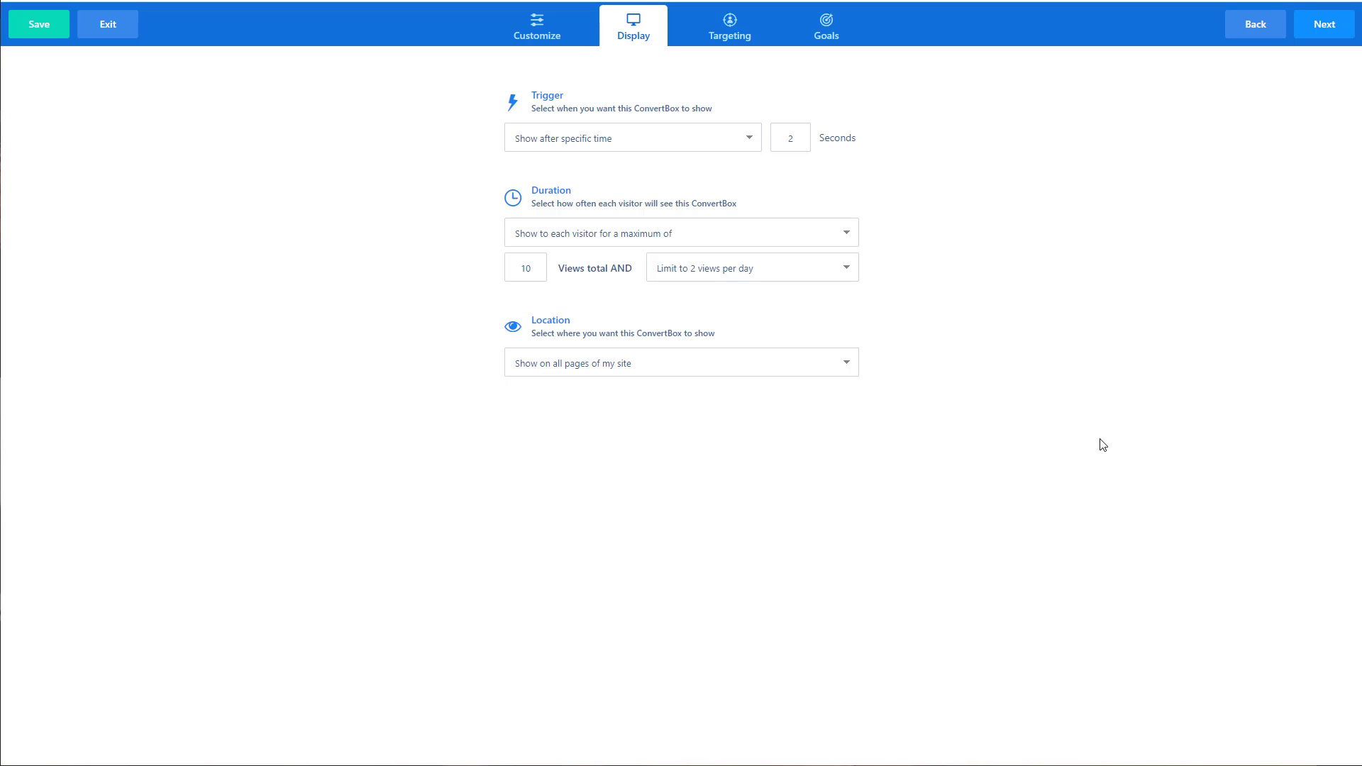
Set the maximum total views per visitor to 6 and check the available location options.
double_click(523, 268)
text(3)
click(978, 347)
double_click(525, 267)
text(6)
click(647, 360)
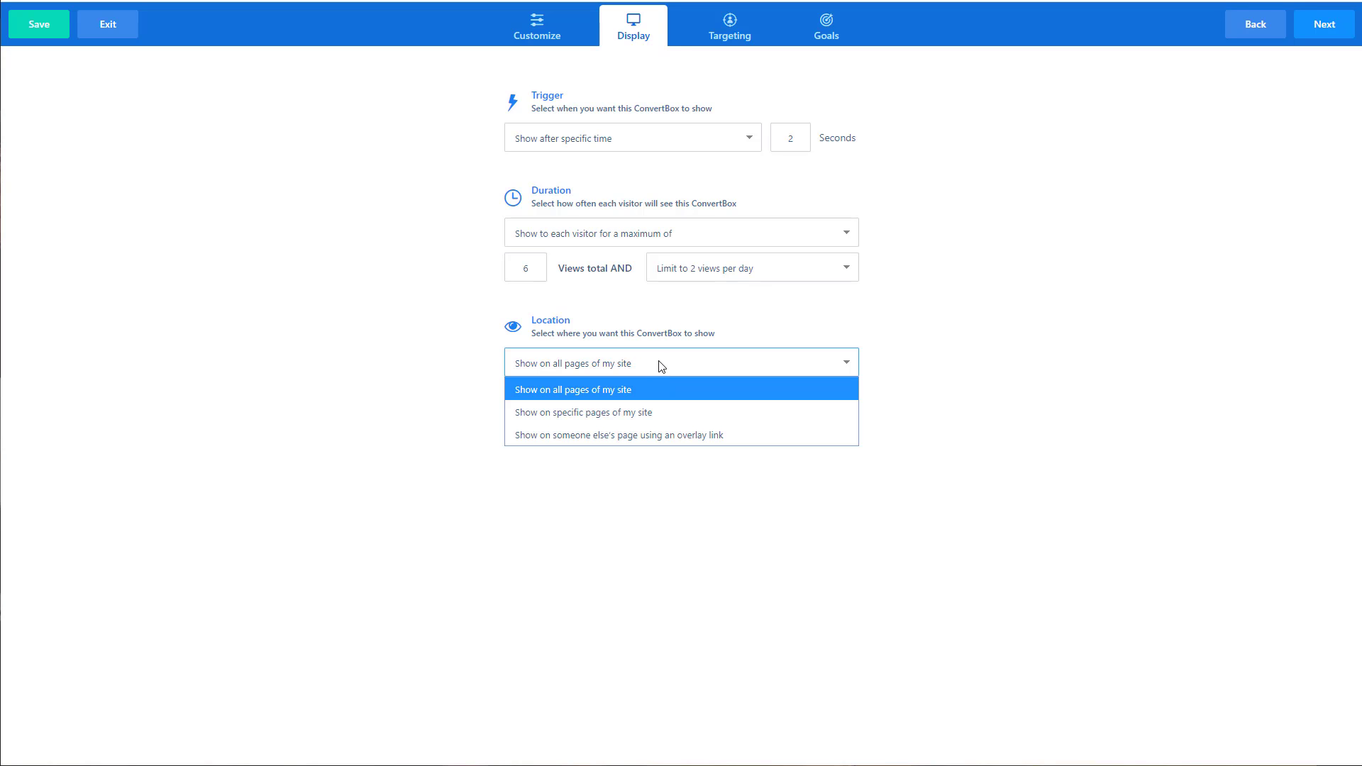
click(907, 333)
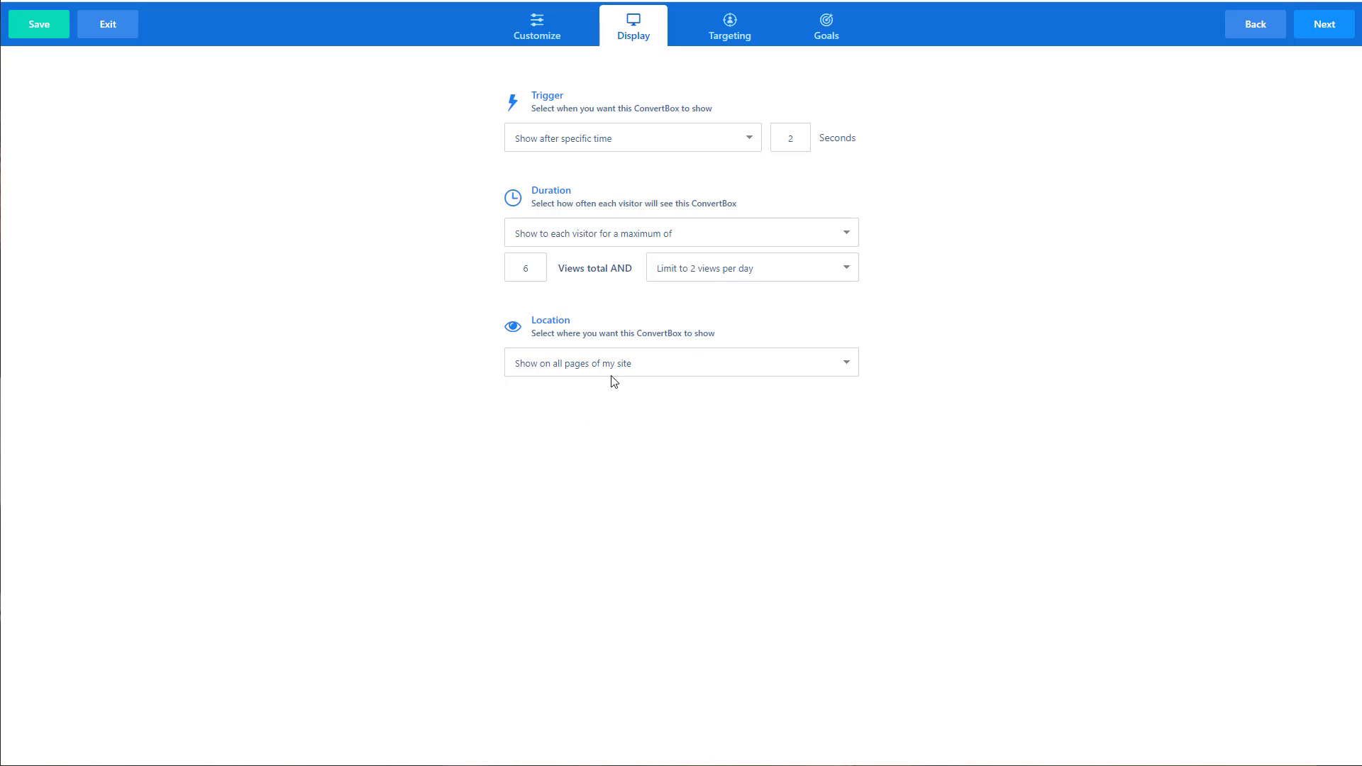
Proceed to targeting, choose to target specific visitors on the website, and open the visitor rule selection.
click(1317, 28)
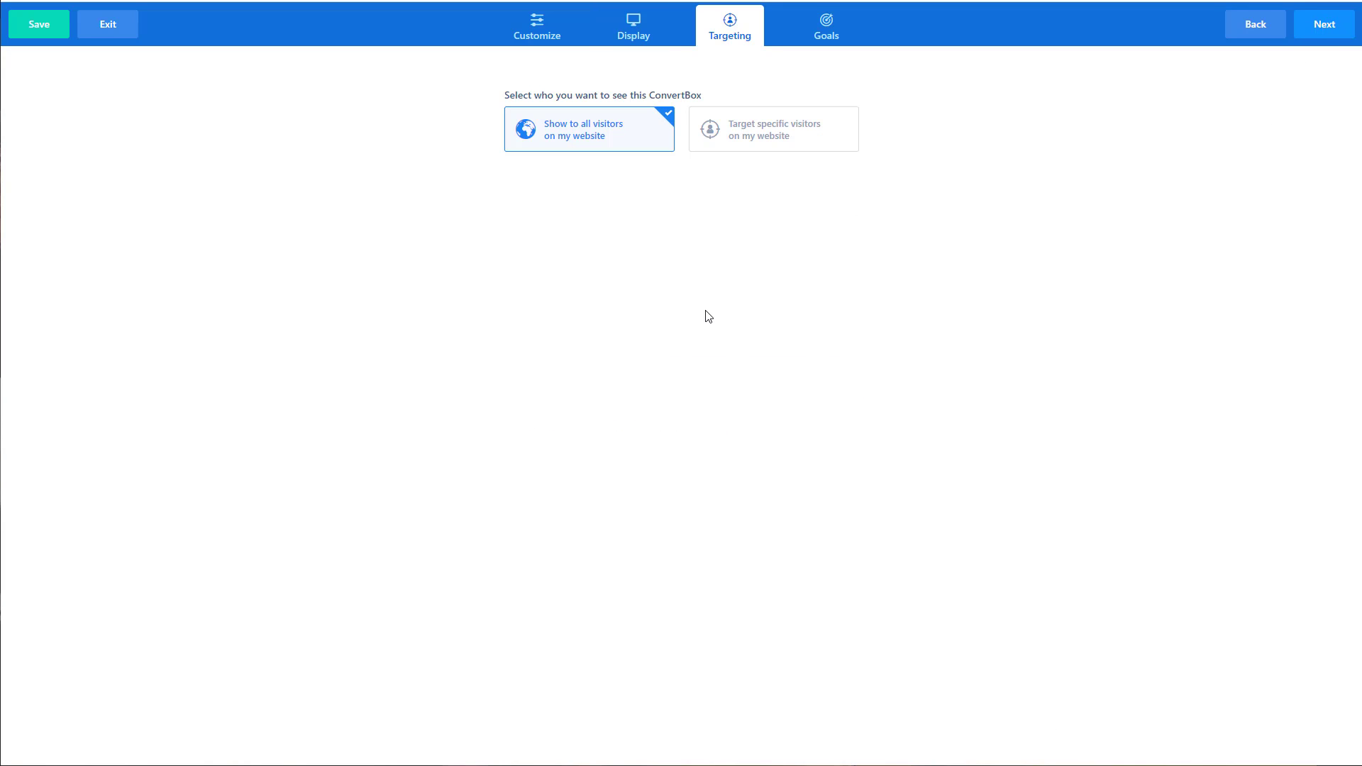
click(786, 132)
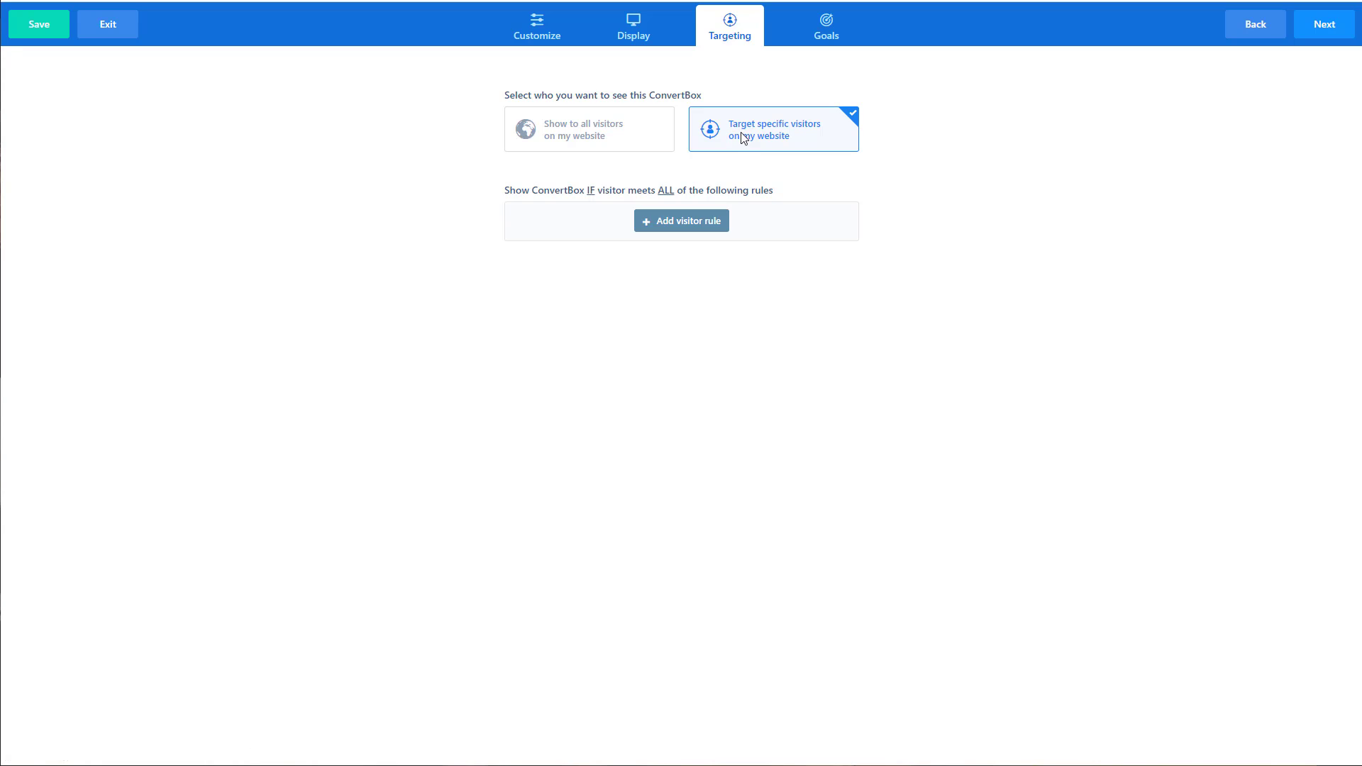
click(700, 226)
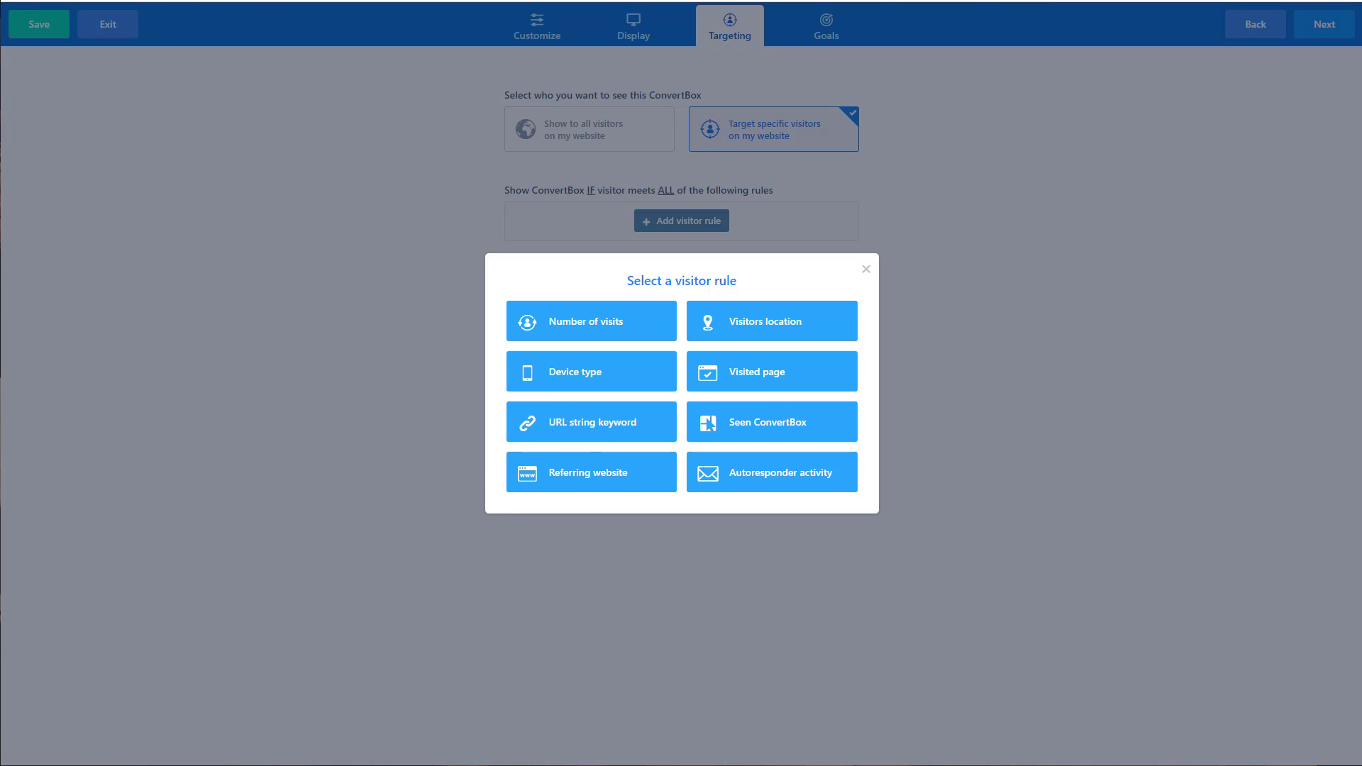
Leave full screen and append "?keyword=awesomesauce" to the page URL as an example of a URL string keyword.
key(F11)
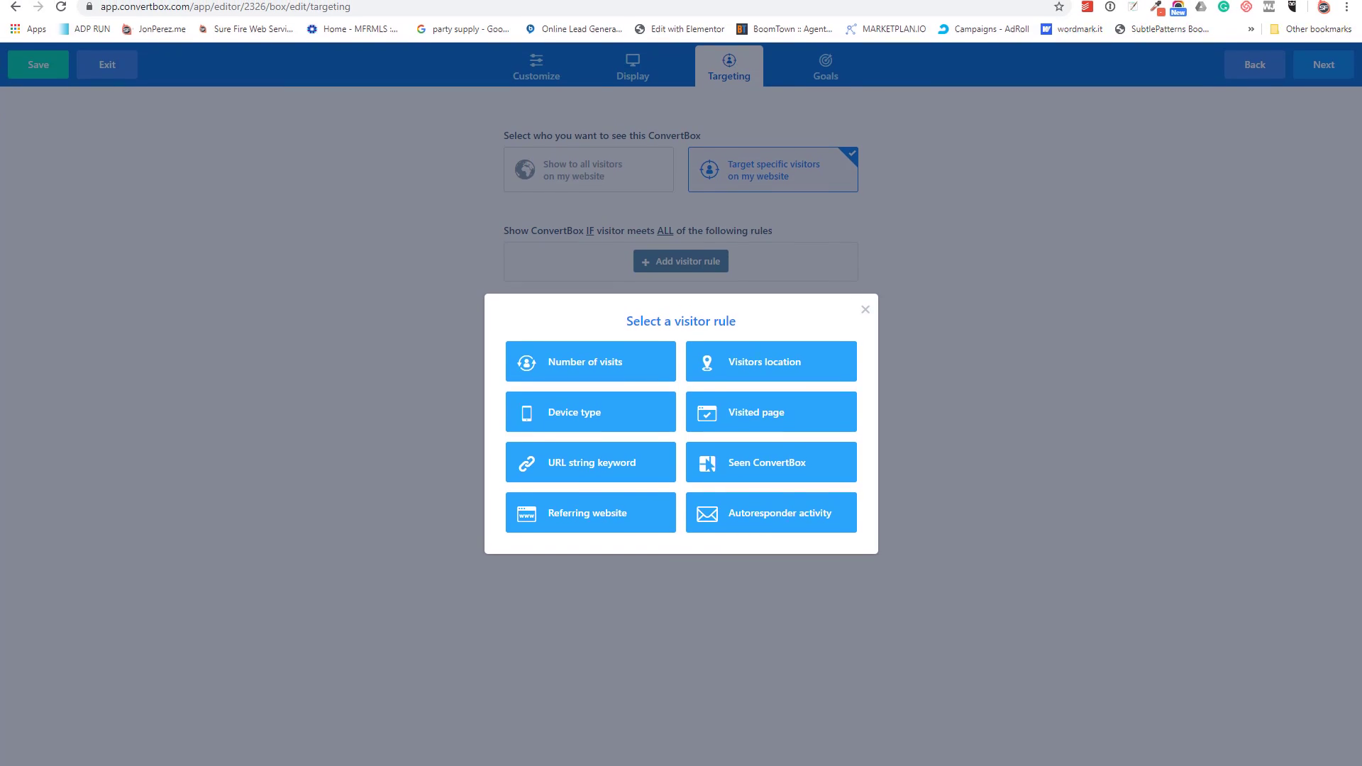
click(273, 10)
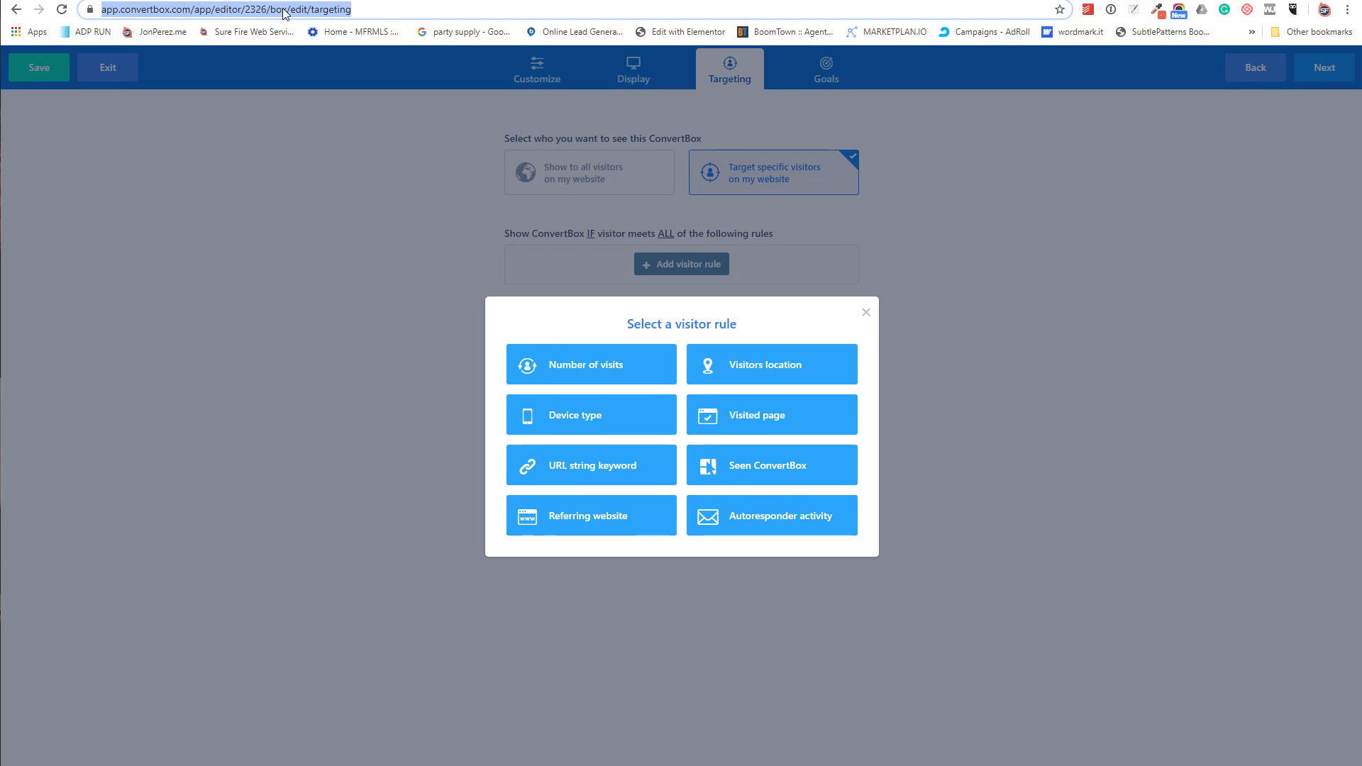
click(373, 8)
text(?)
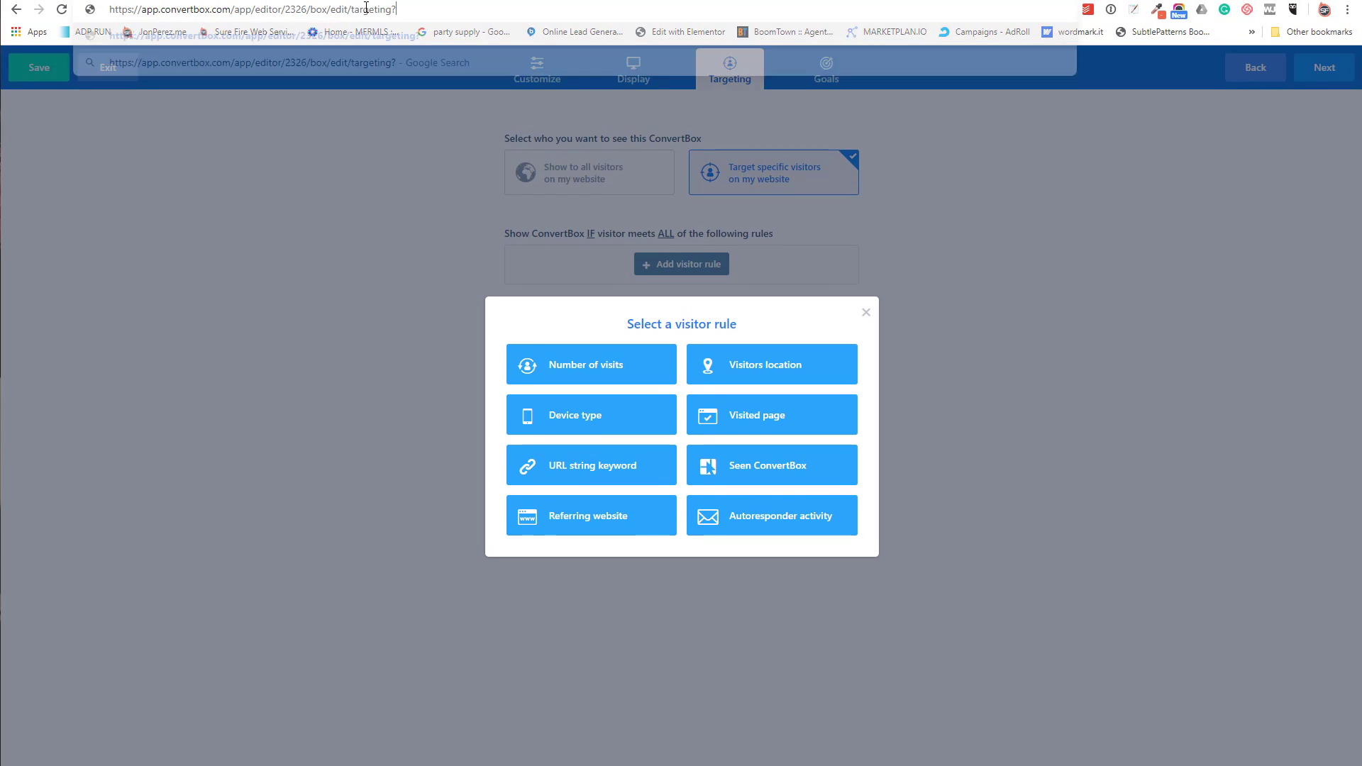
text(ke)
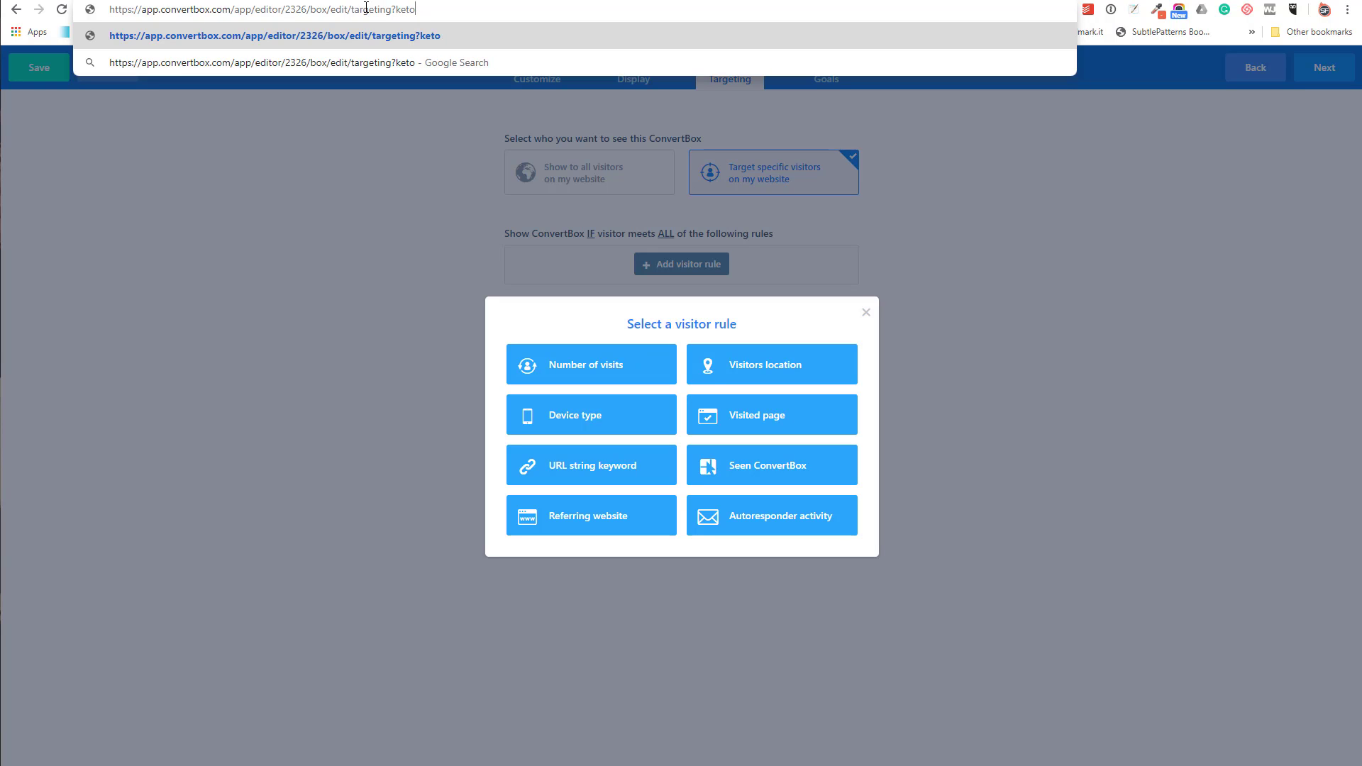
text(yword=)
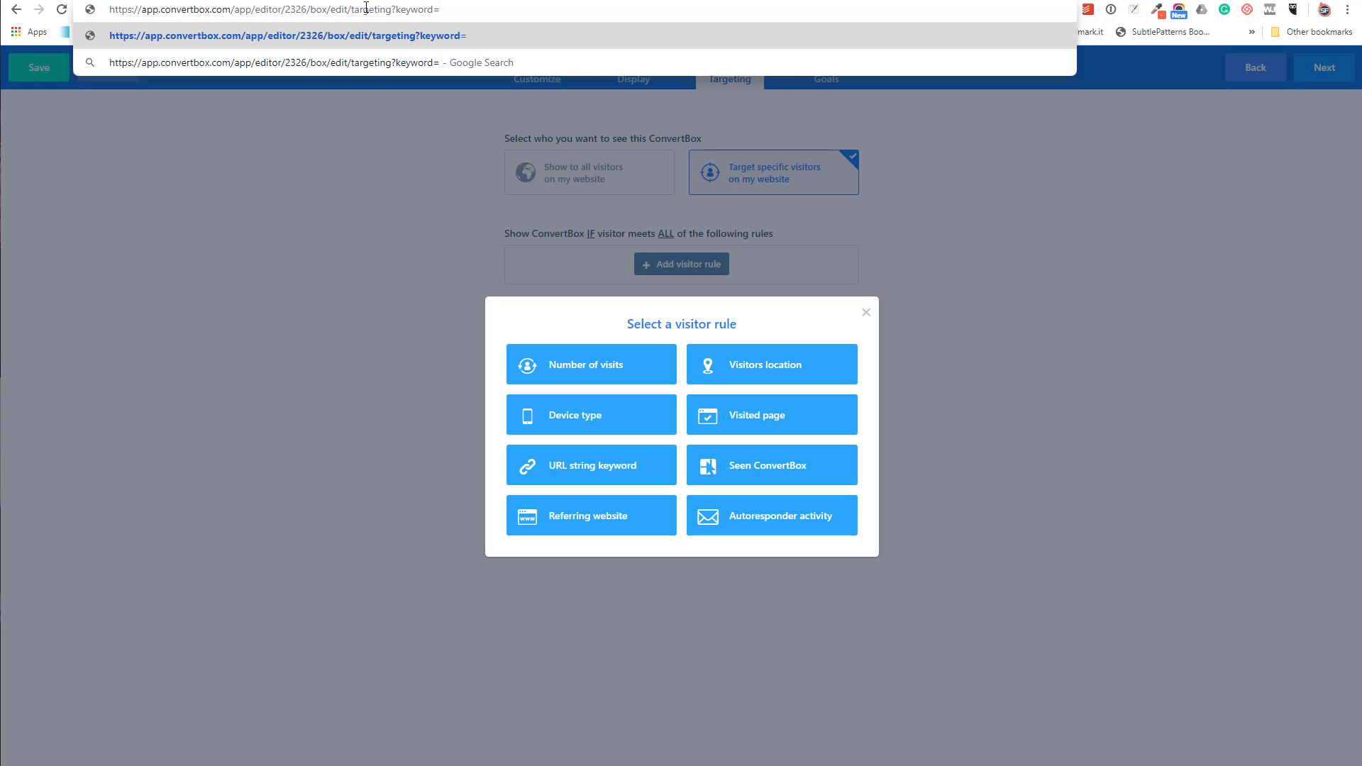
text(awesomesauce)
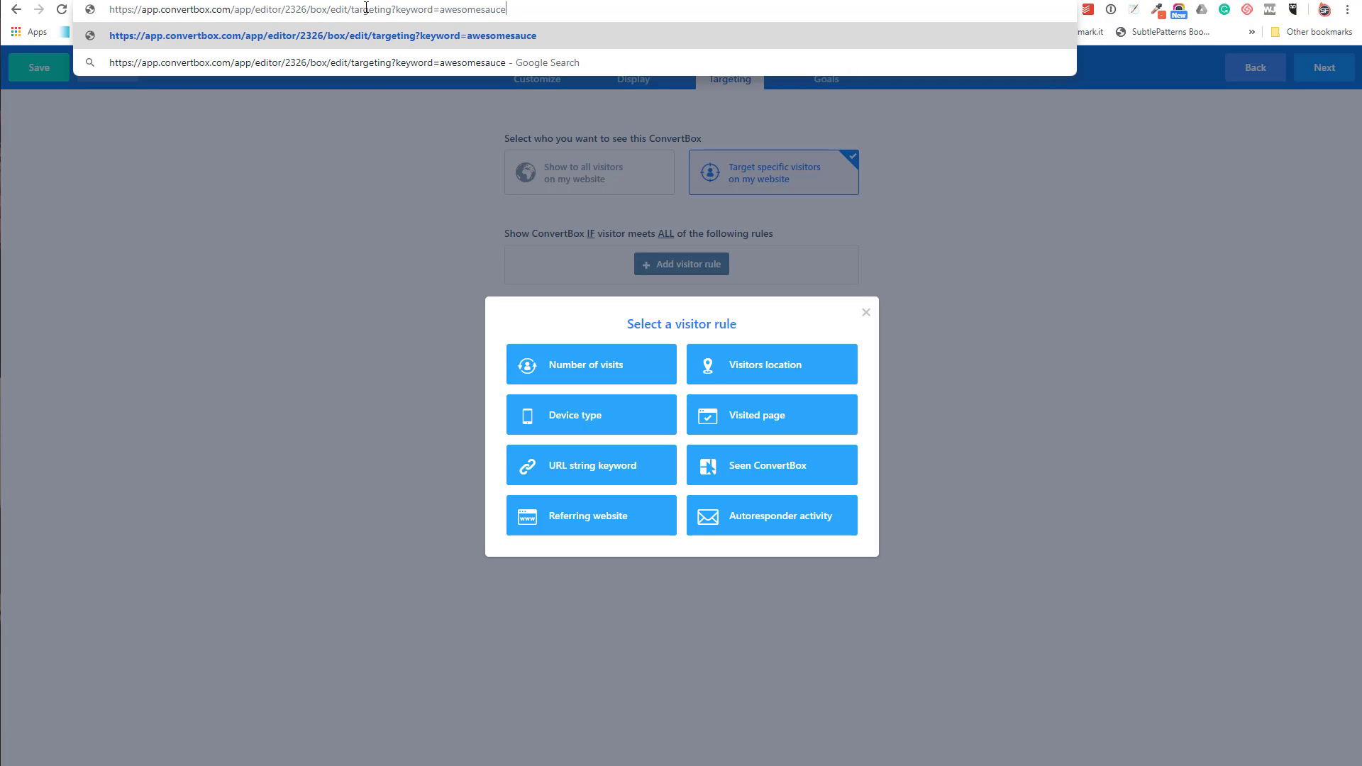
drag(395, 9, 507, 9)
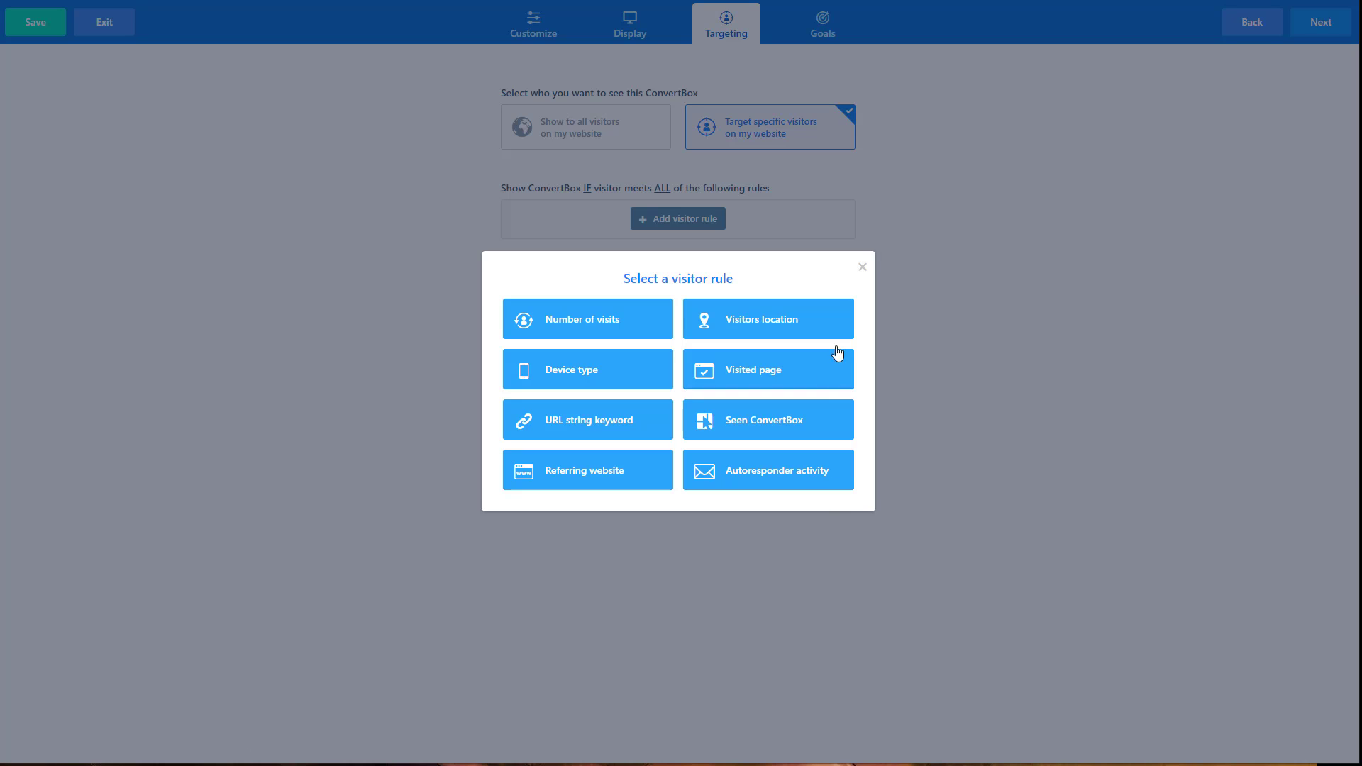
Dismiss the visitor rule selection and set the popup to show to all visitors on the website.
click(862, 267)
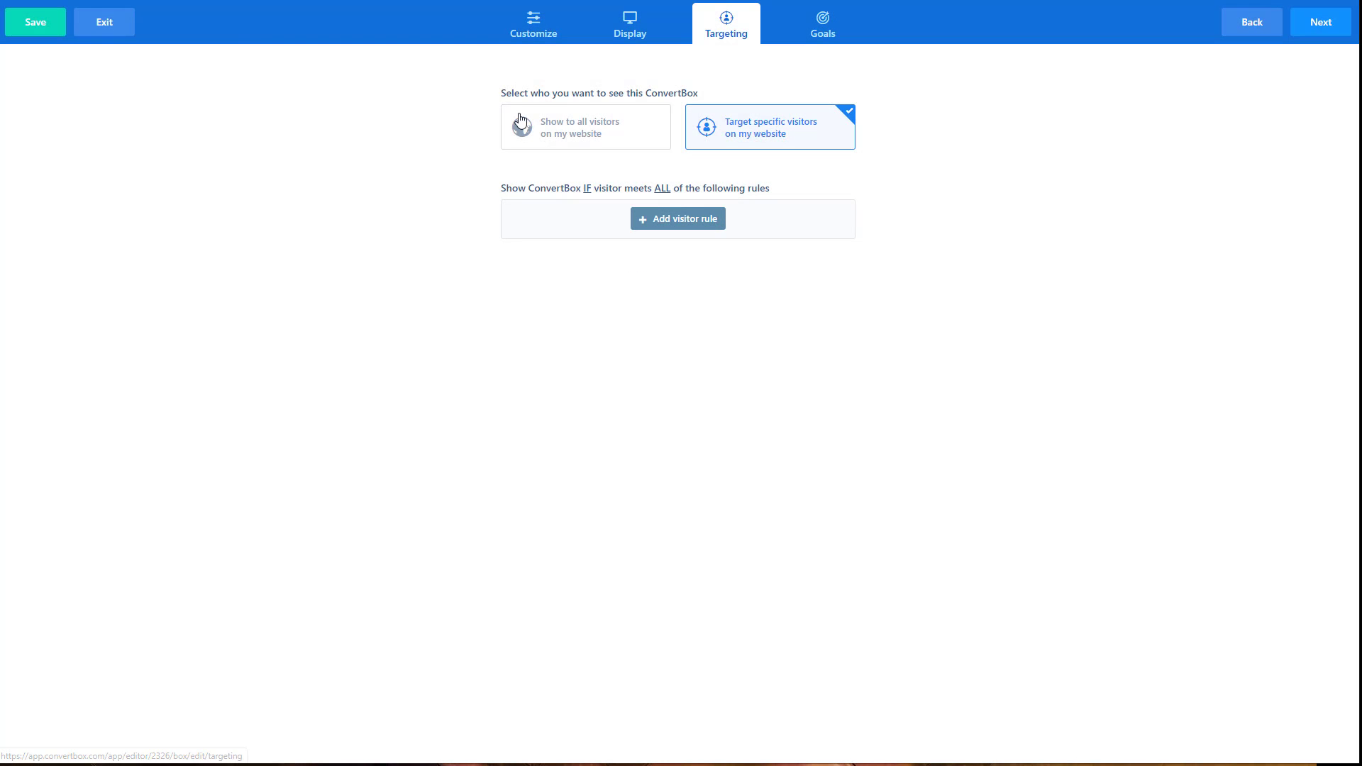
click(586, 129)
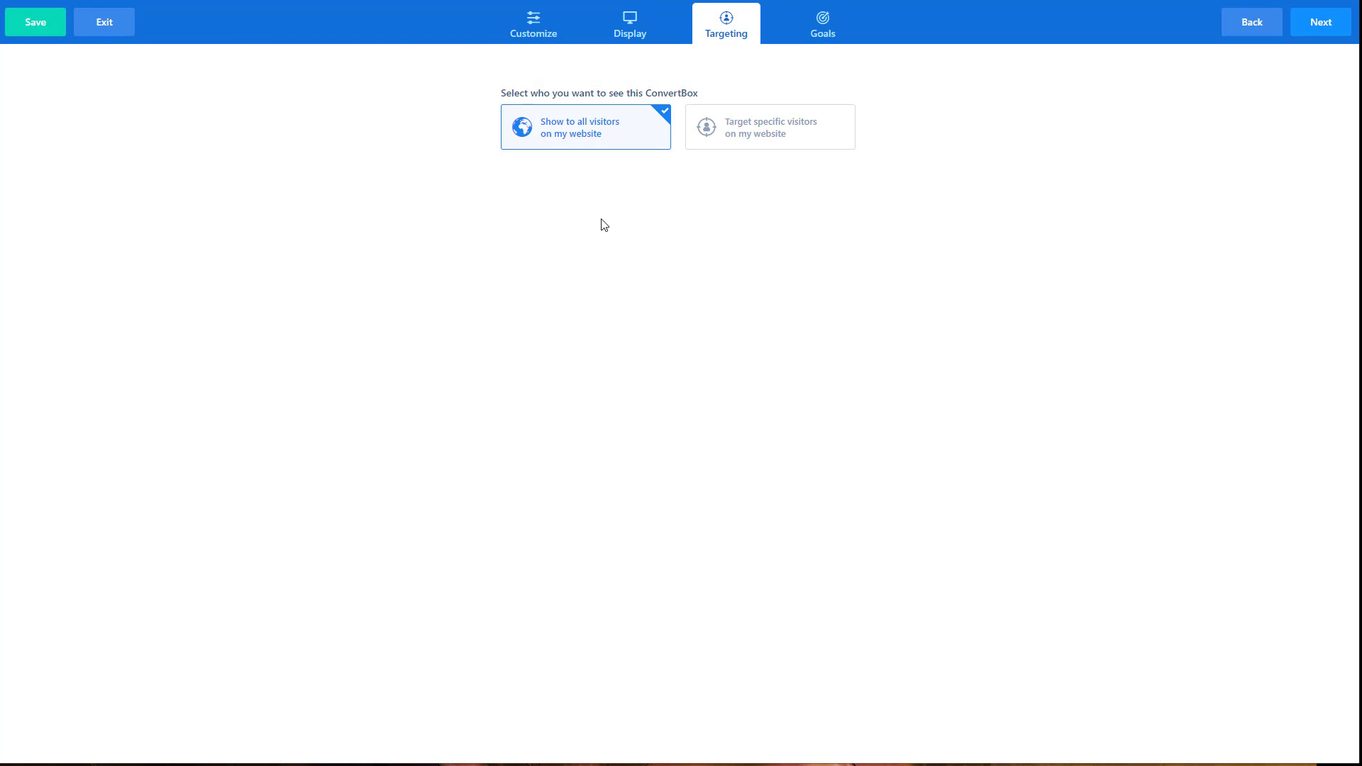
Enable a goal that stops showing the popup to visitors who have subscribed to an opt-in form, then finish and save.
click(822, 24)
click(818, 112)
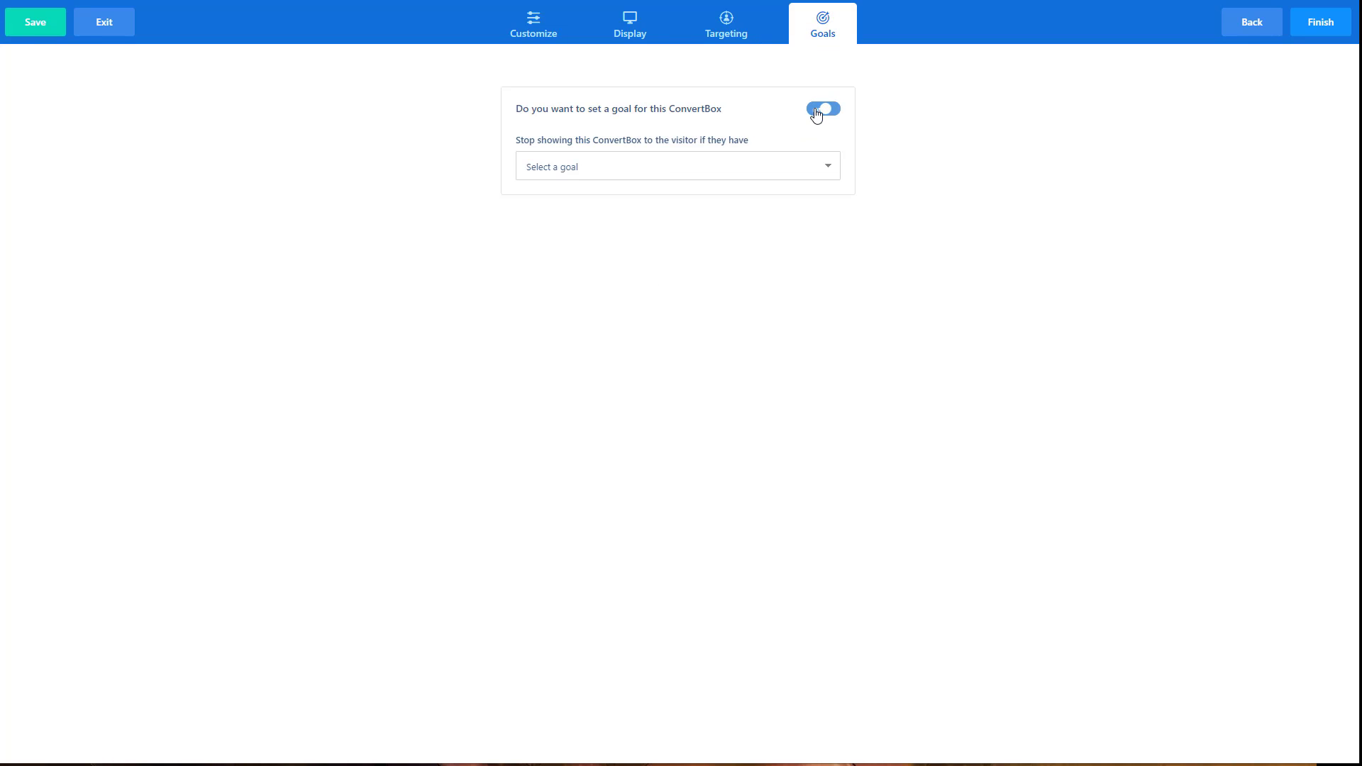
click(661, 168)
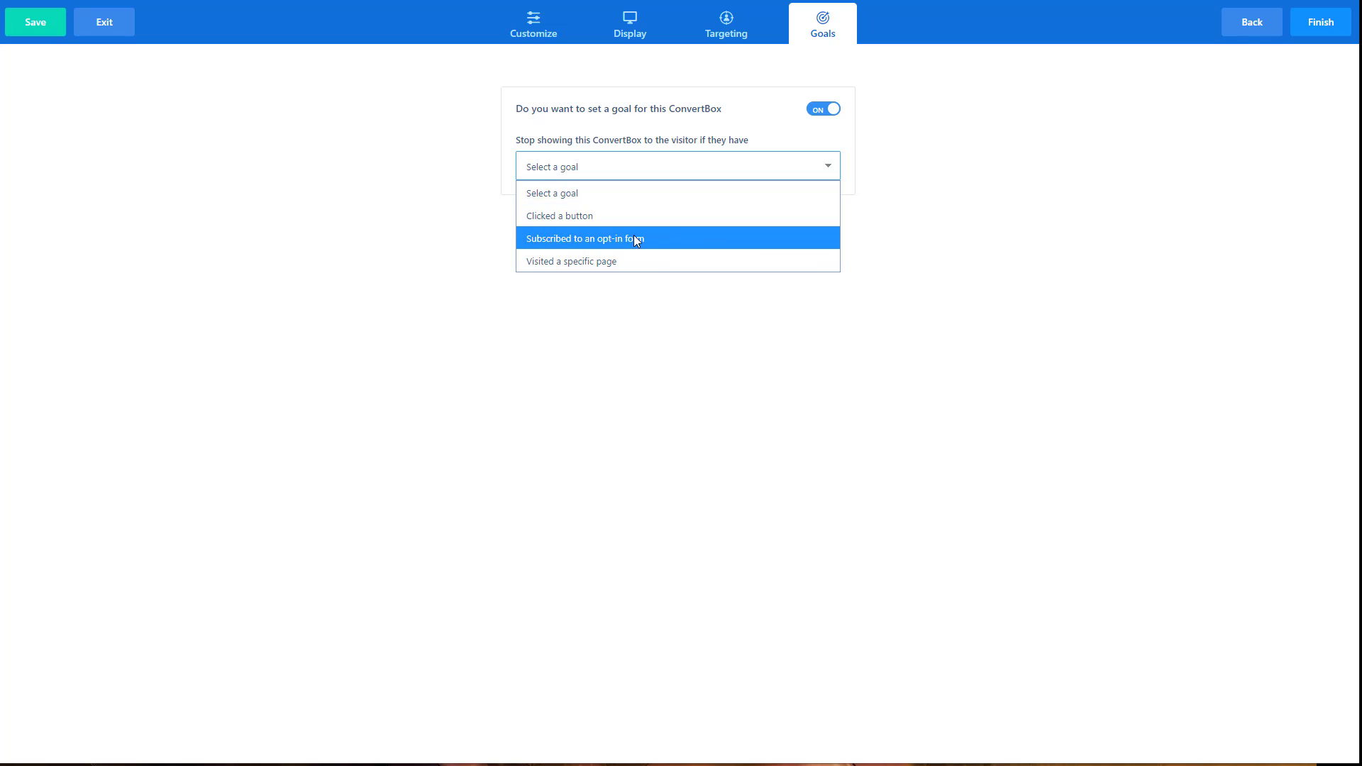
click(659, 245)
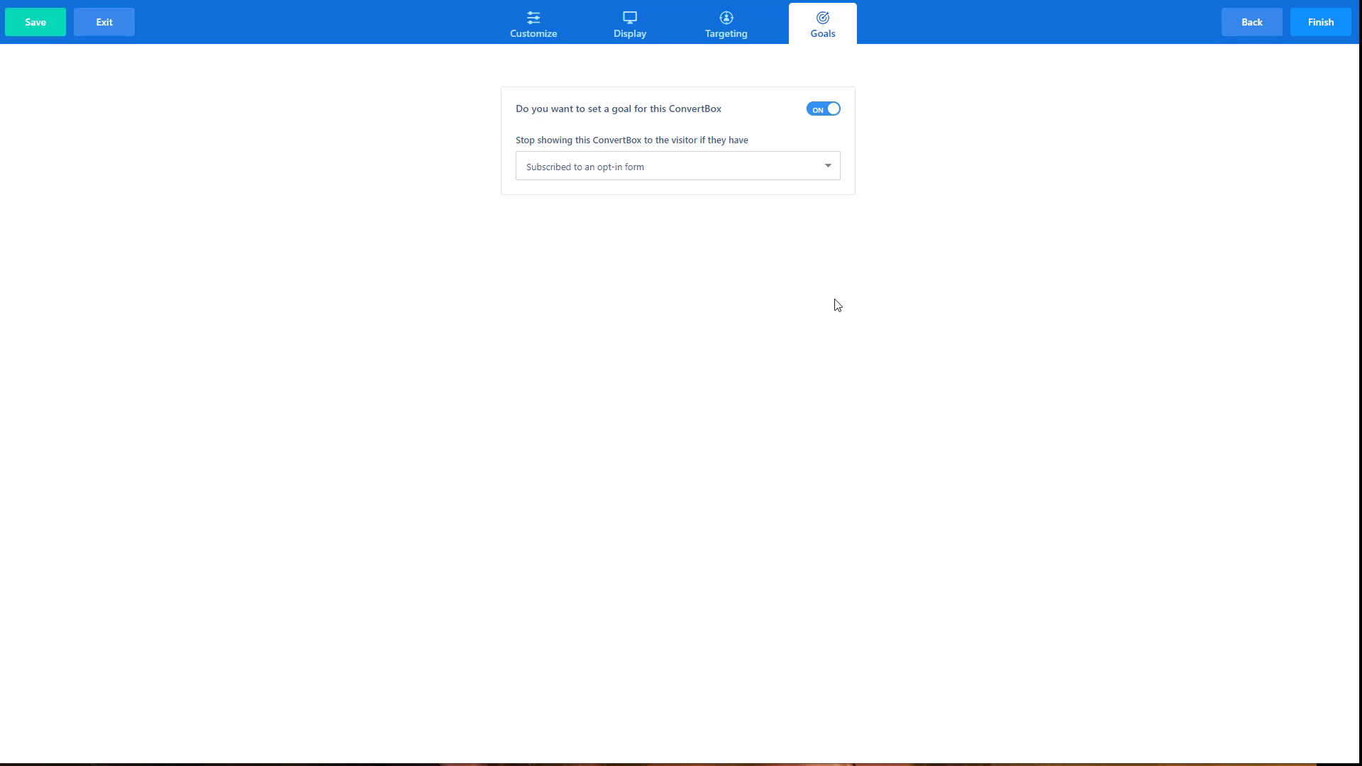
click(1321, 22)
click(612, 422)
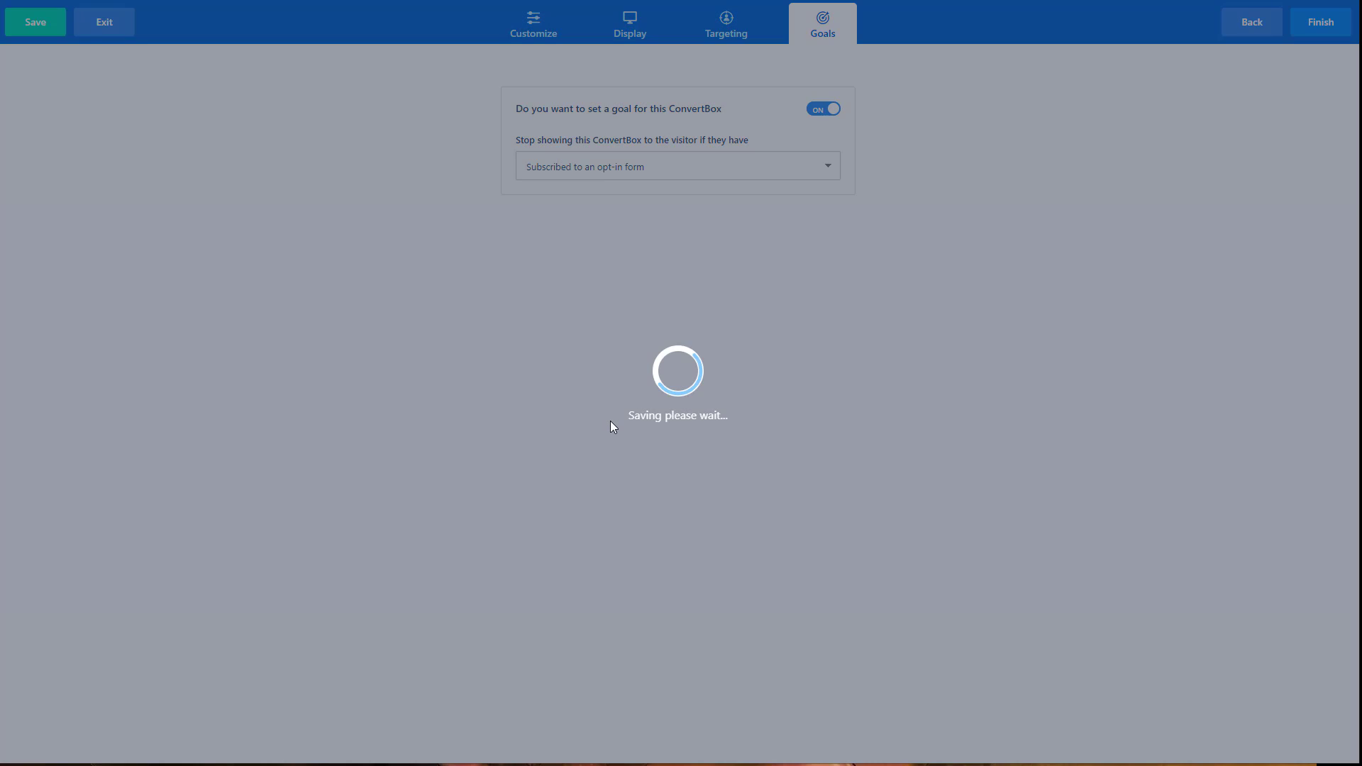
click(610, 422)
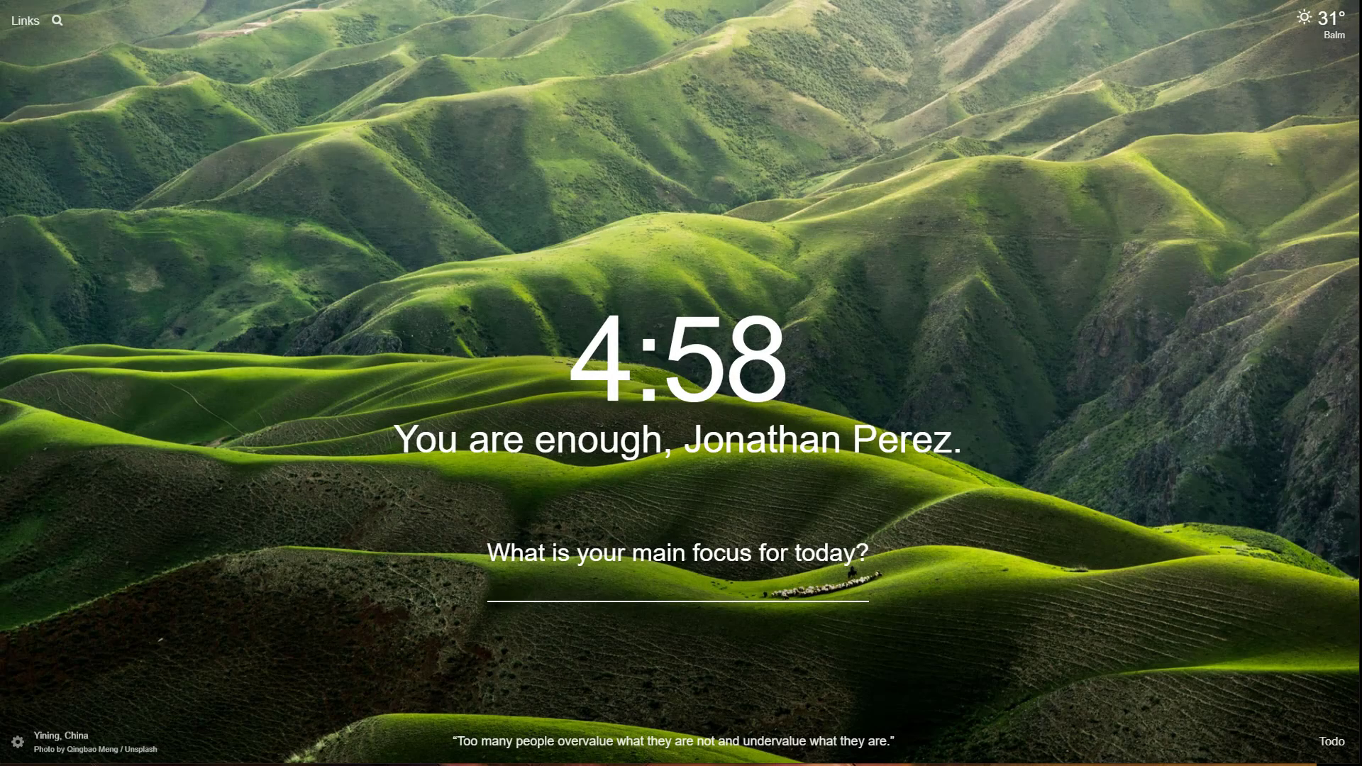
Open surefirewebservices.com in a new tab and test the live popup by submitting its sign-up form.
text(surefire)
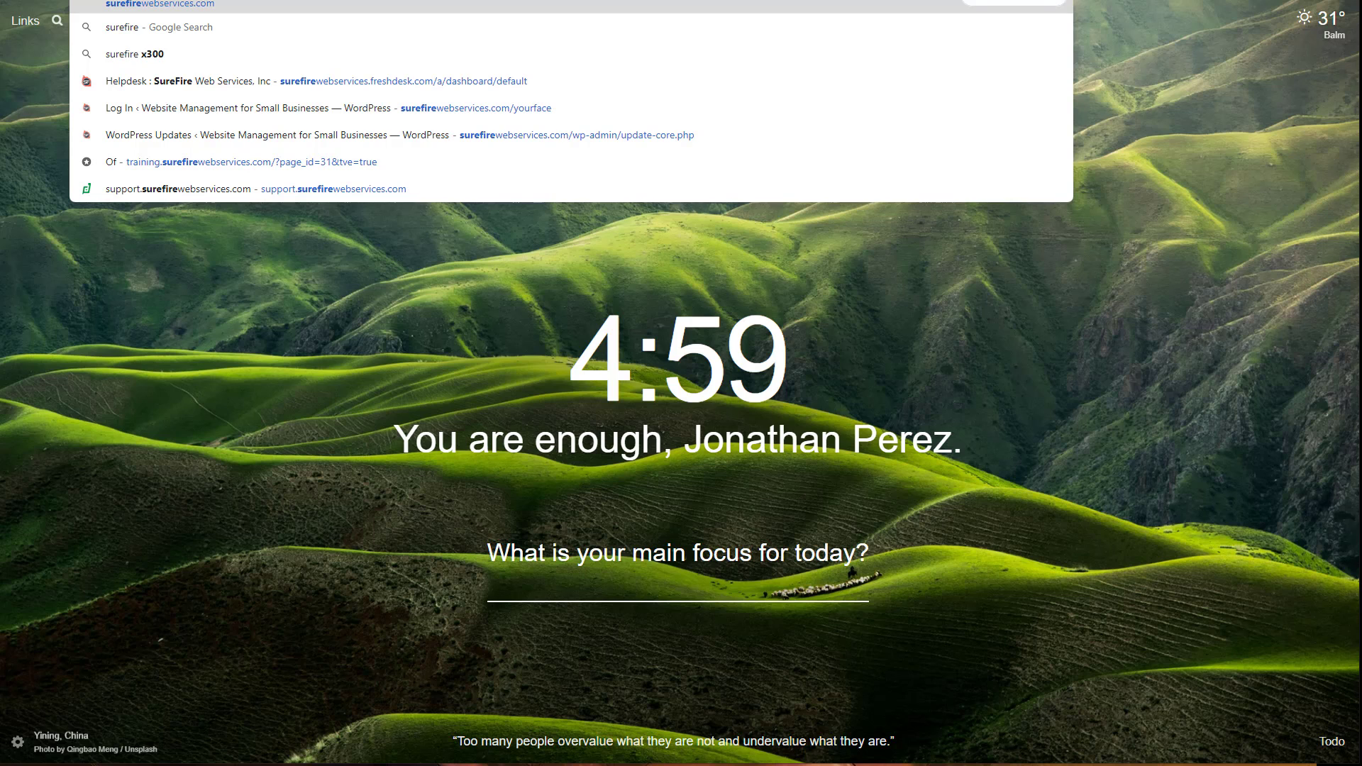
key(Return)
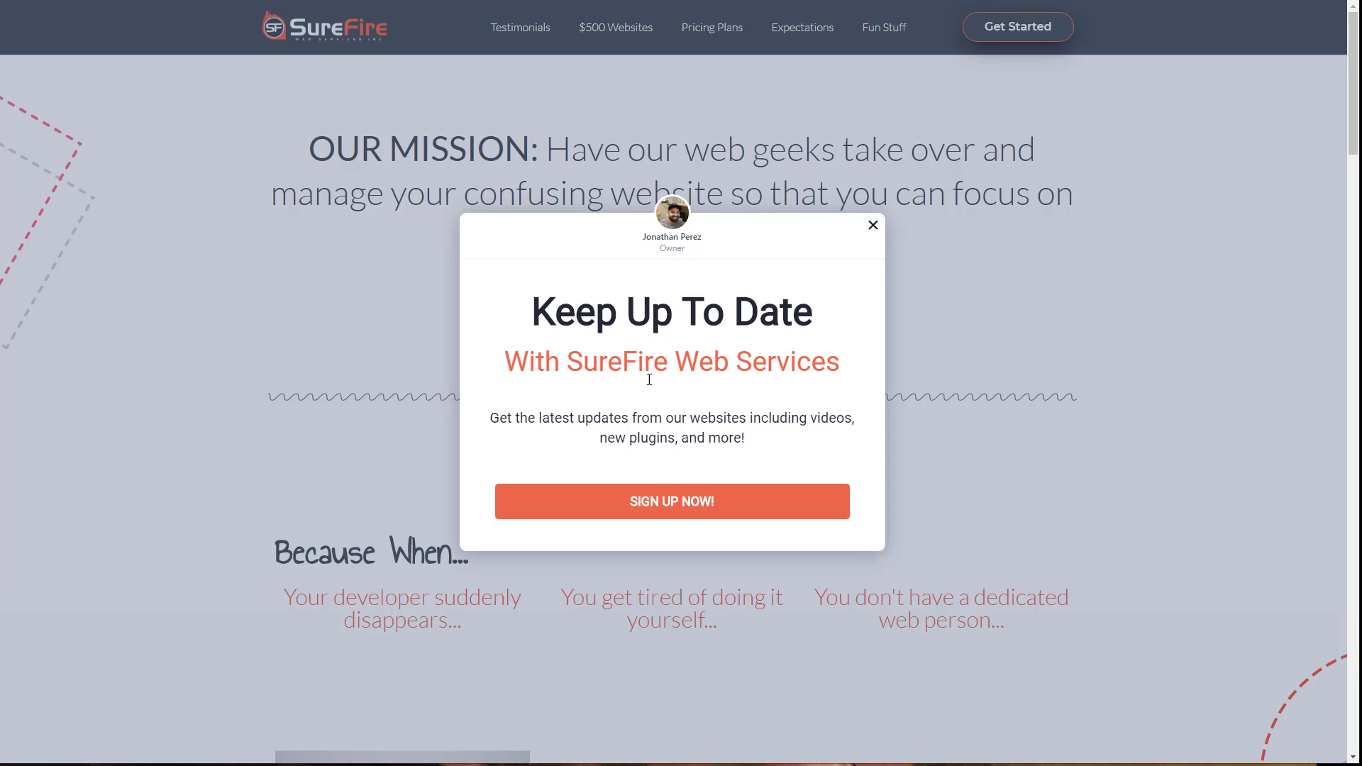
click(679, 500)
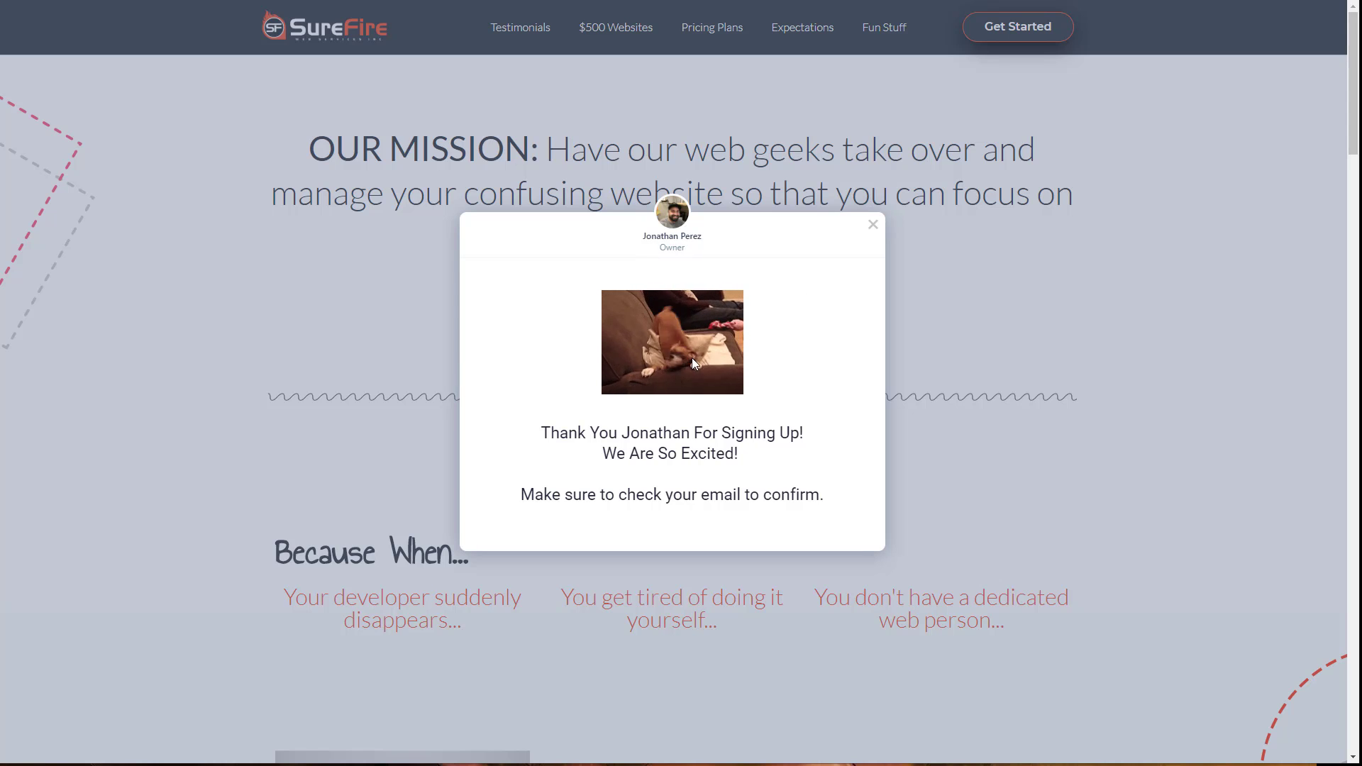
Dismiss the thank-you message on the website and open the Pop Up Conversion box in the Keep Up To Date group for editing.
double_click(643, 434)
click(755, 459)
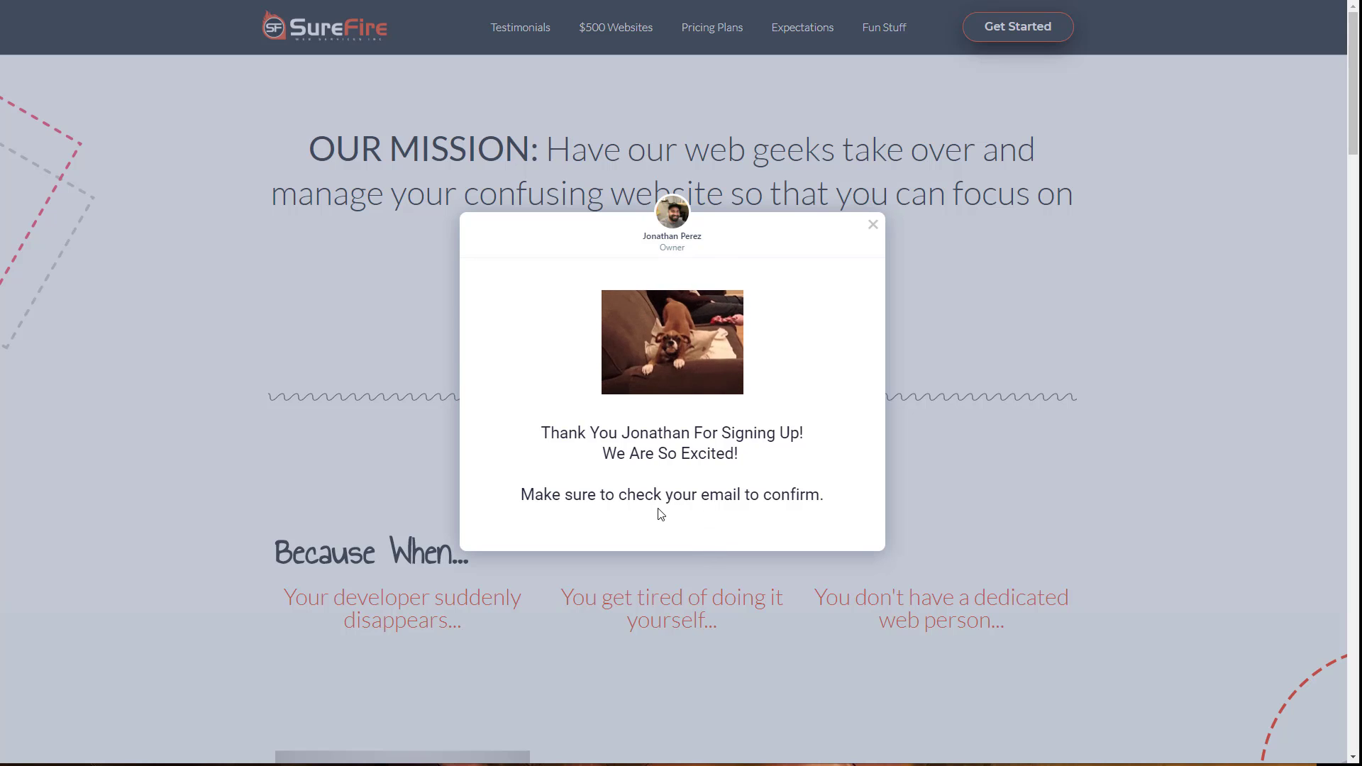
click(872, 225)
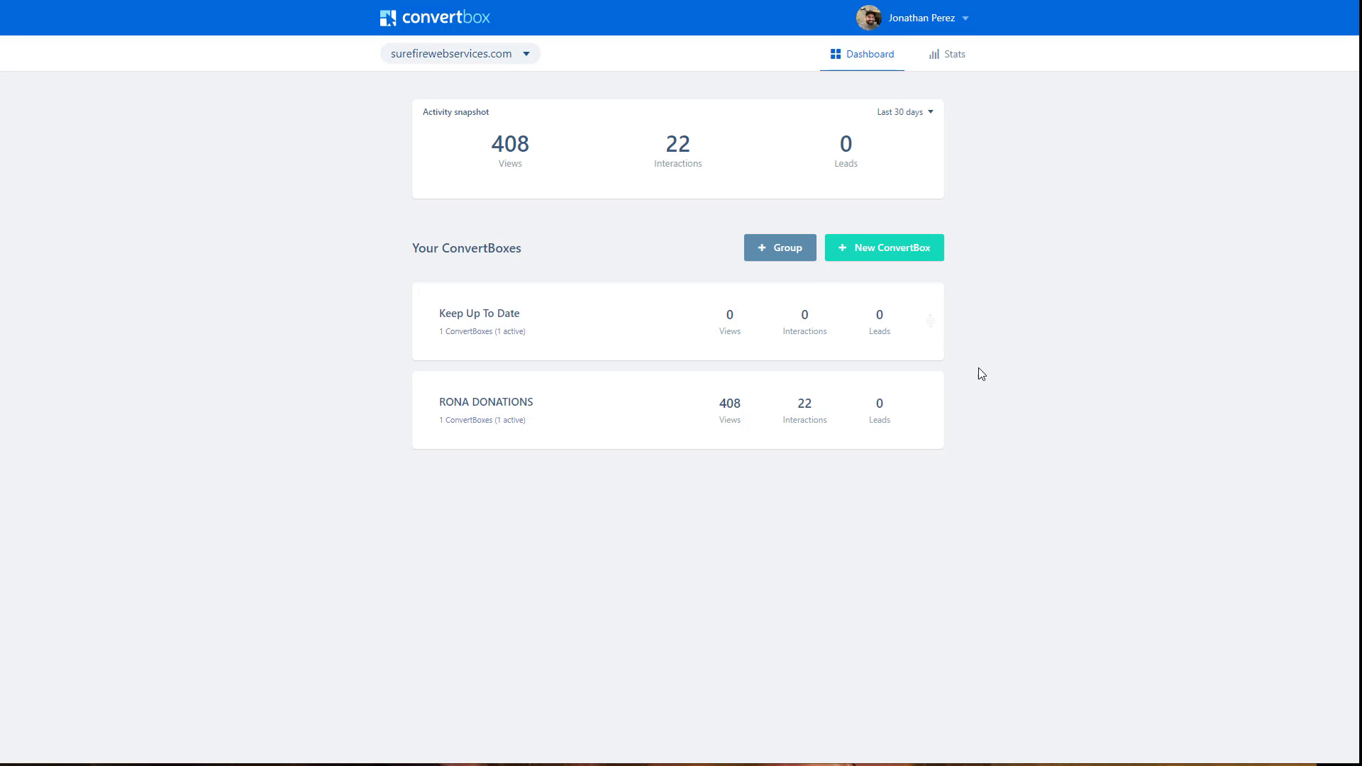
click(608, 317)
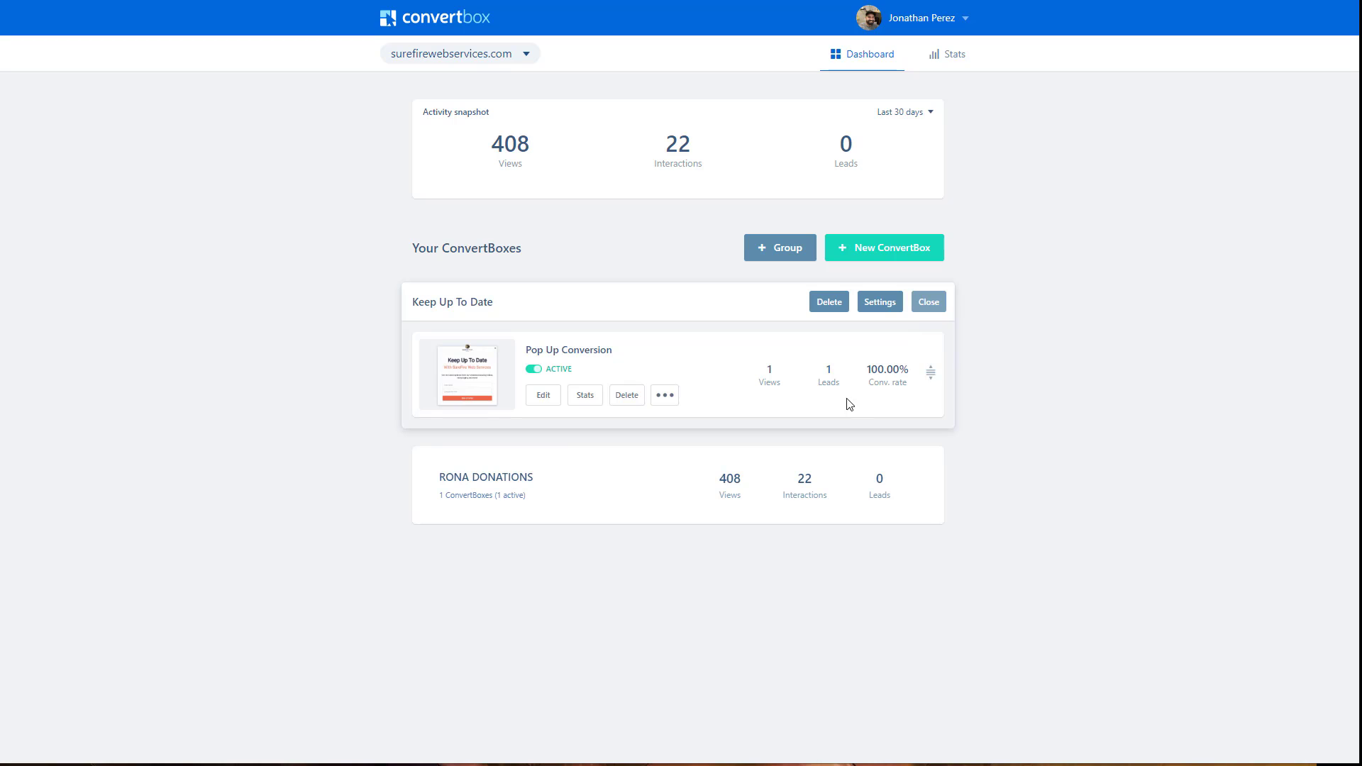
click(543, 395)
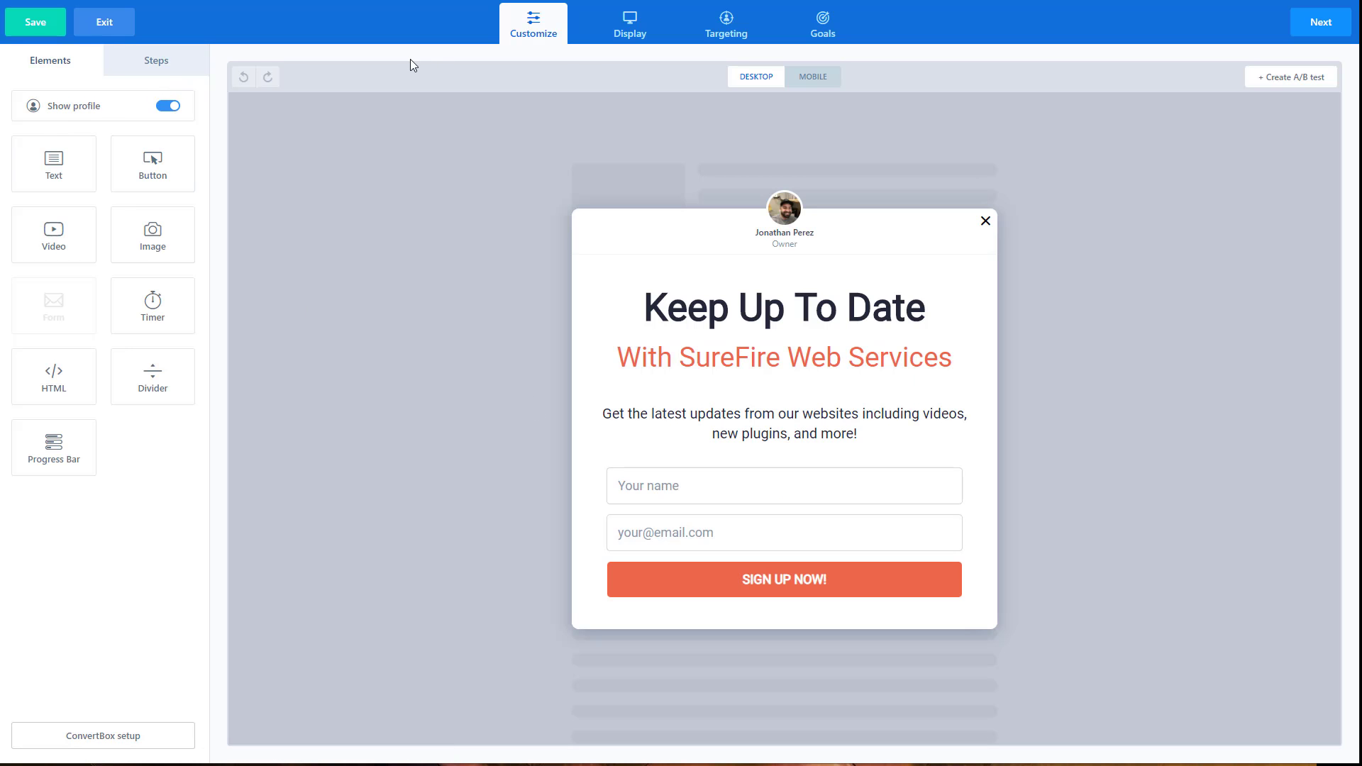
Try the Callout Modal and Full Page layouts by changing the popup's ConvertBox type to each in turn.
click(123, 740)
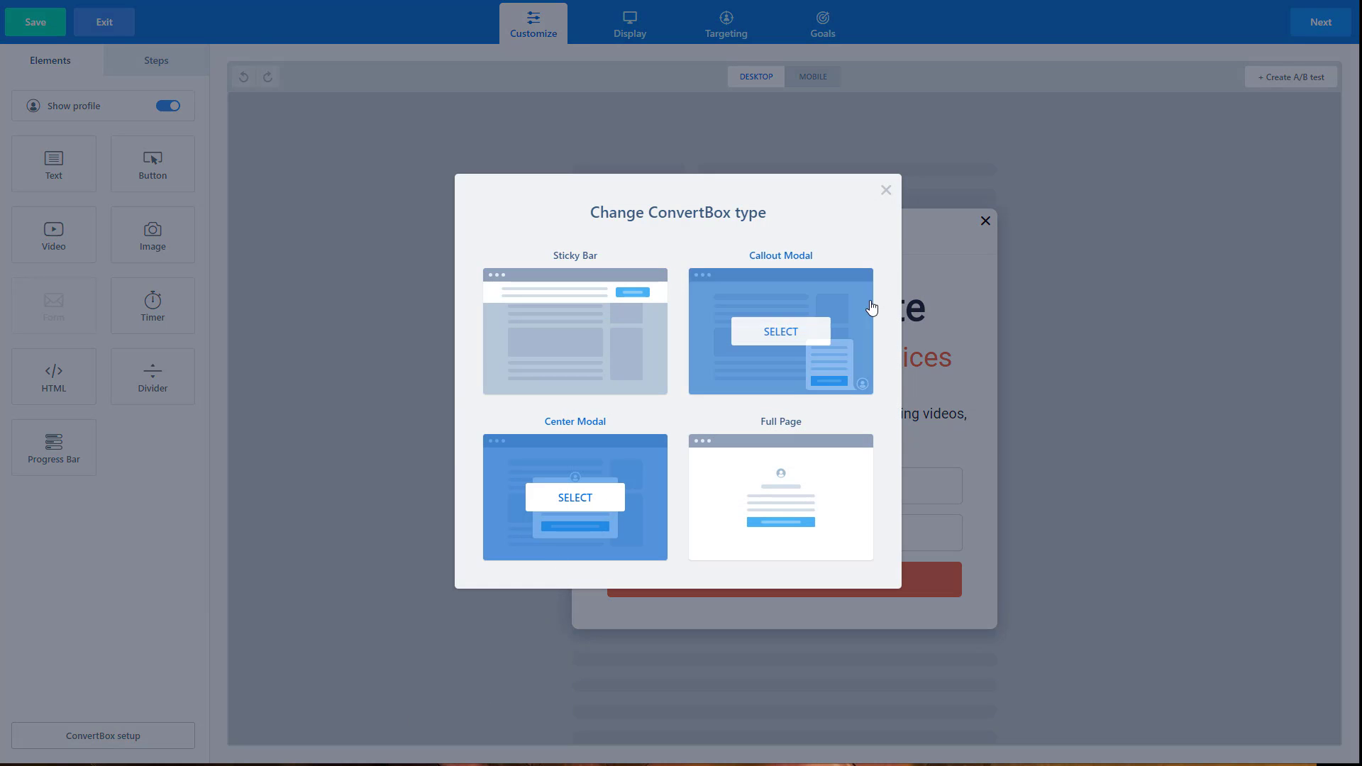
click(783, 333)
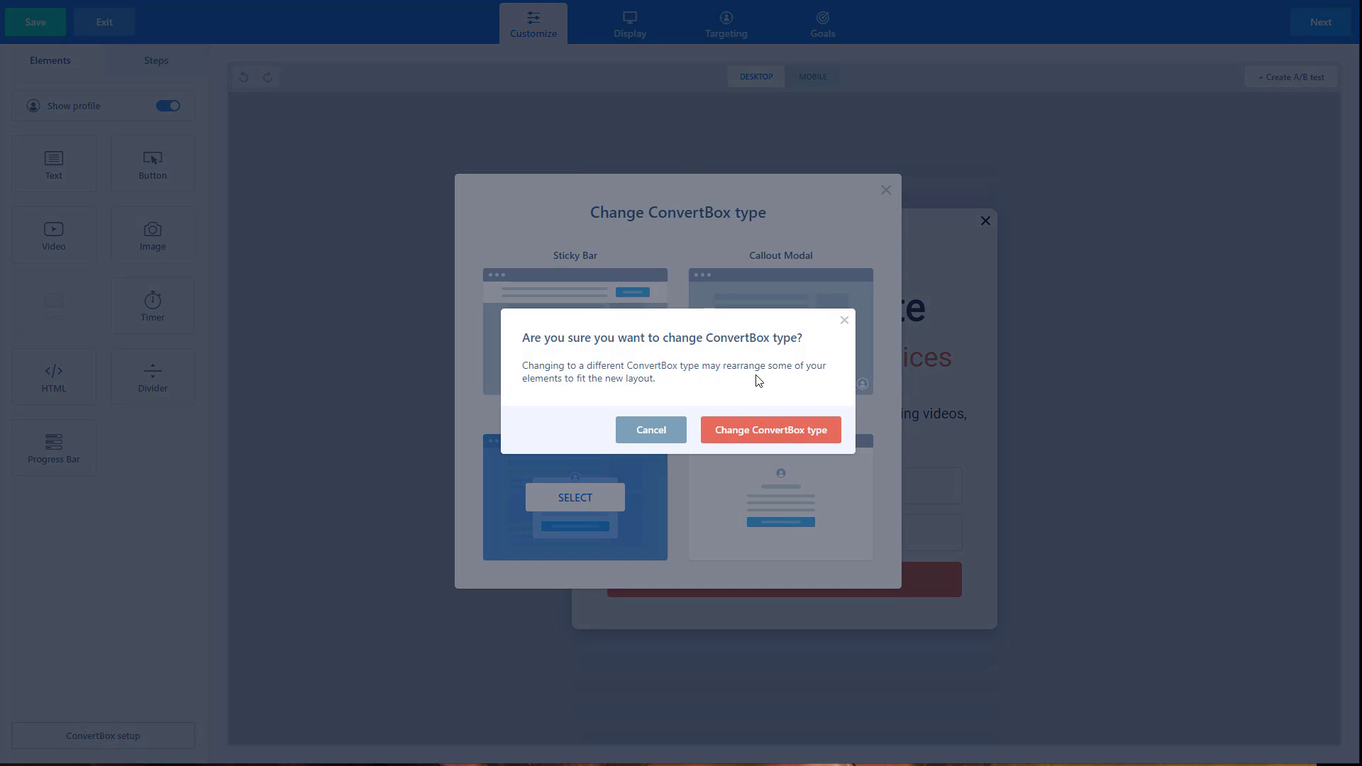
click(795, 438)
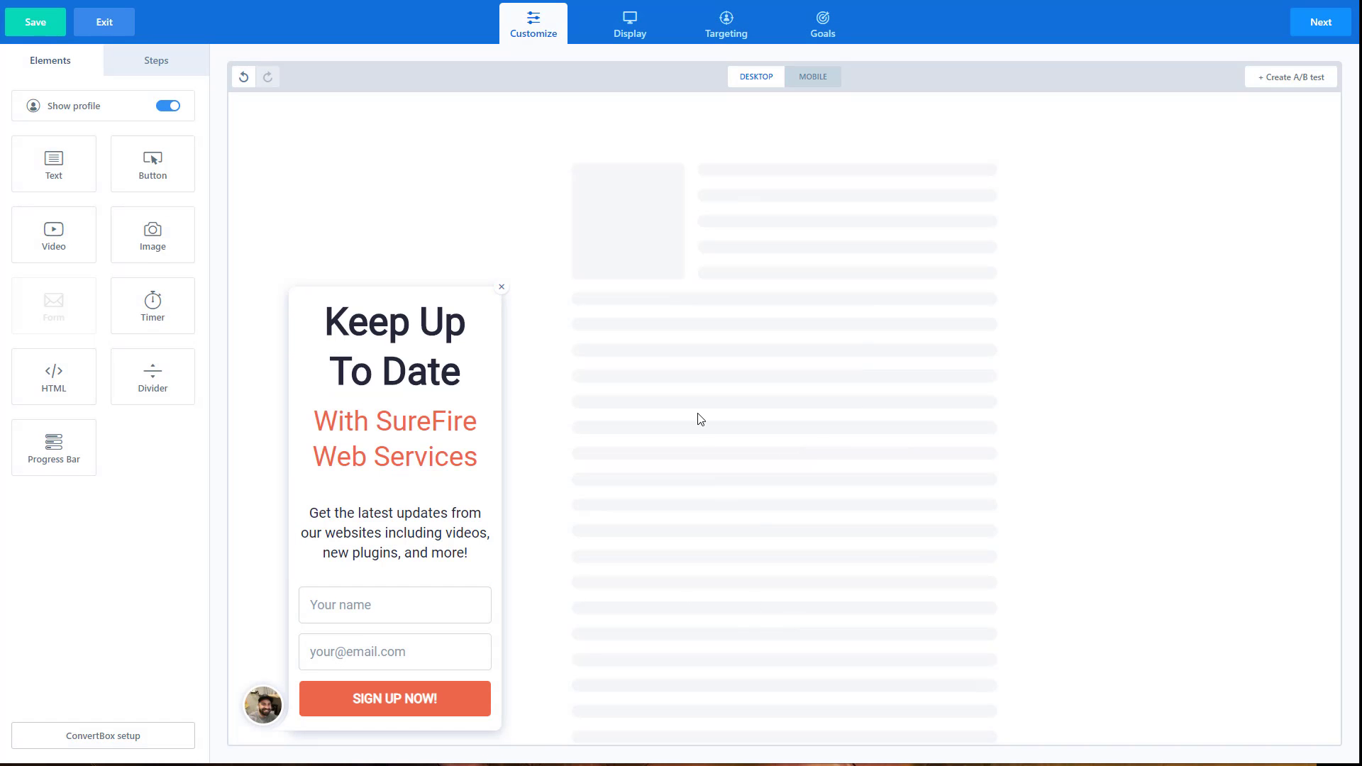
click(127, 738)
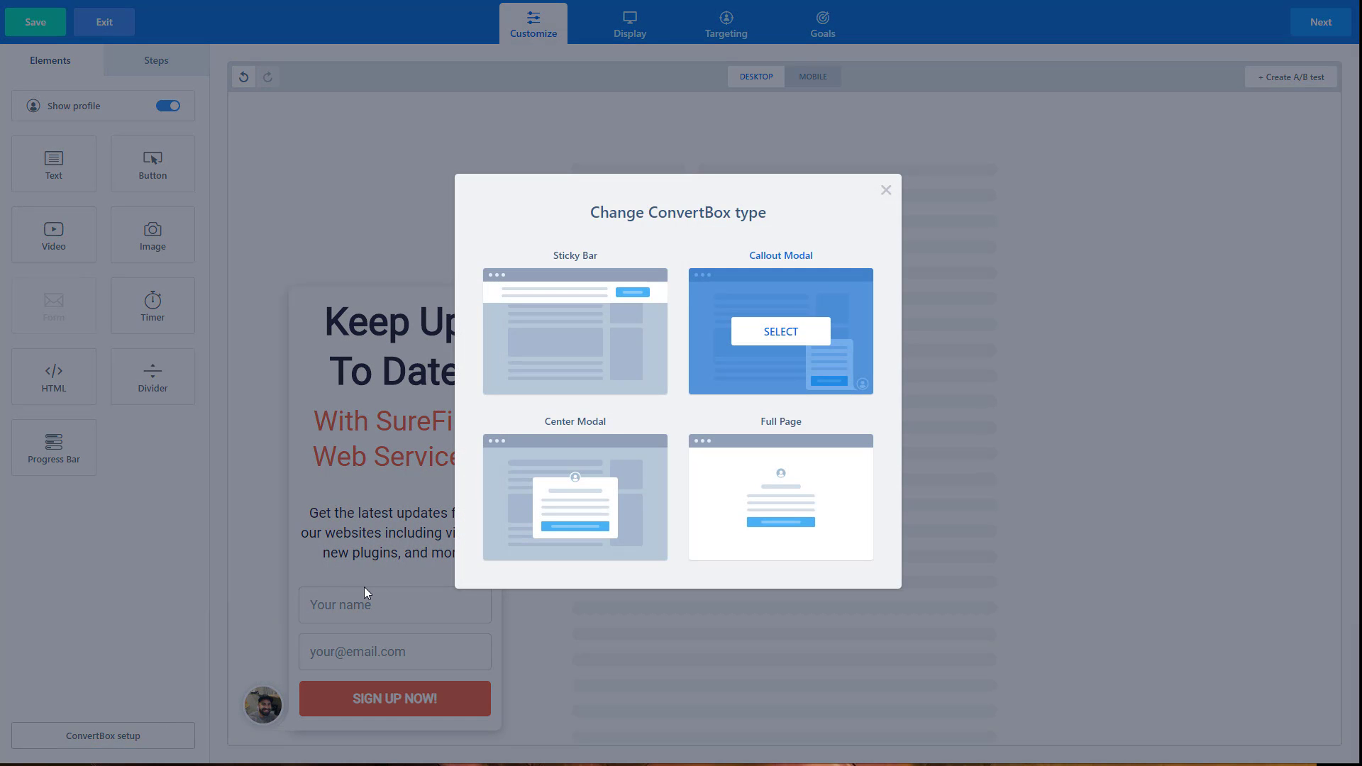
click(780, 498)
click(795, 432)
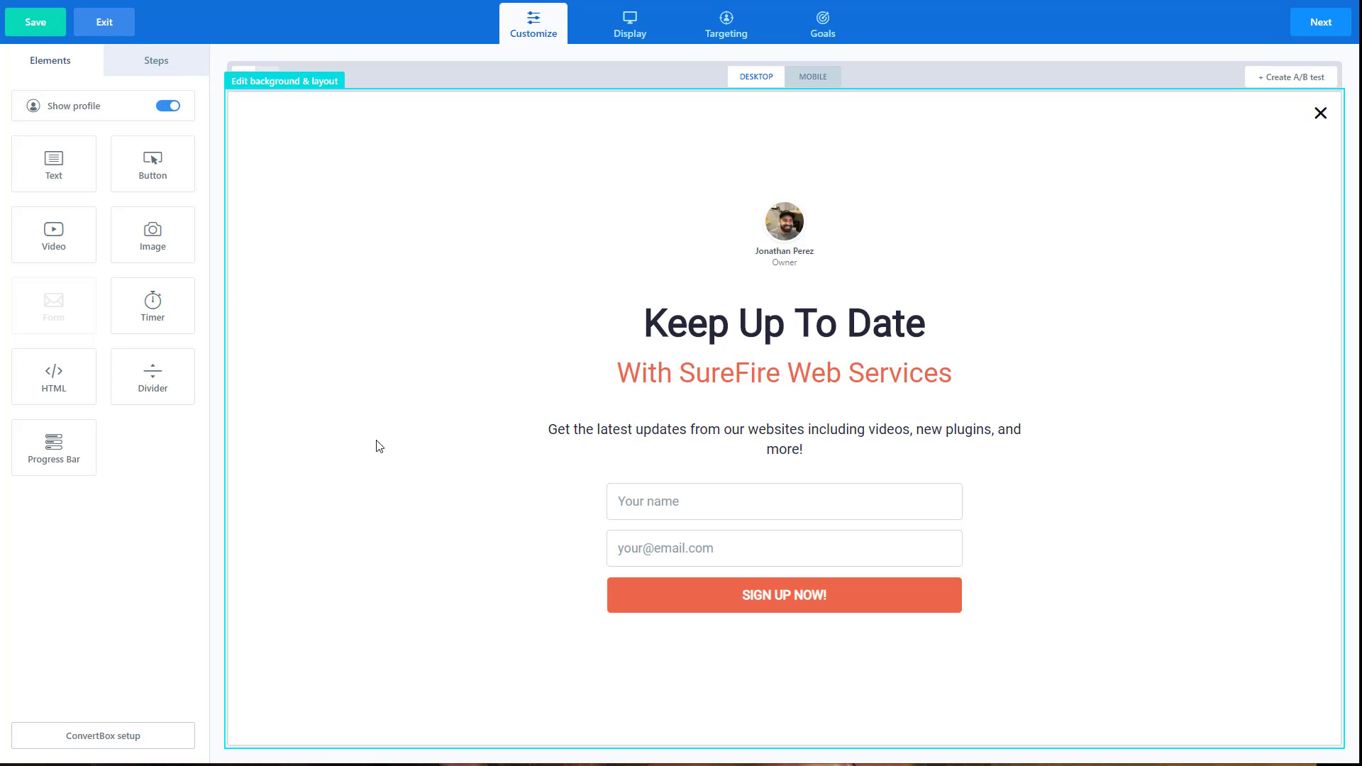
Try the Sticky Bar type for the popup and change it back to Center Modal.
click(113, 735)
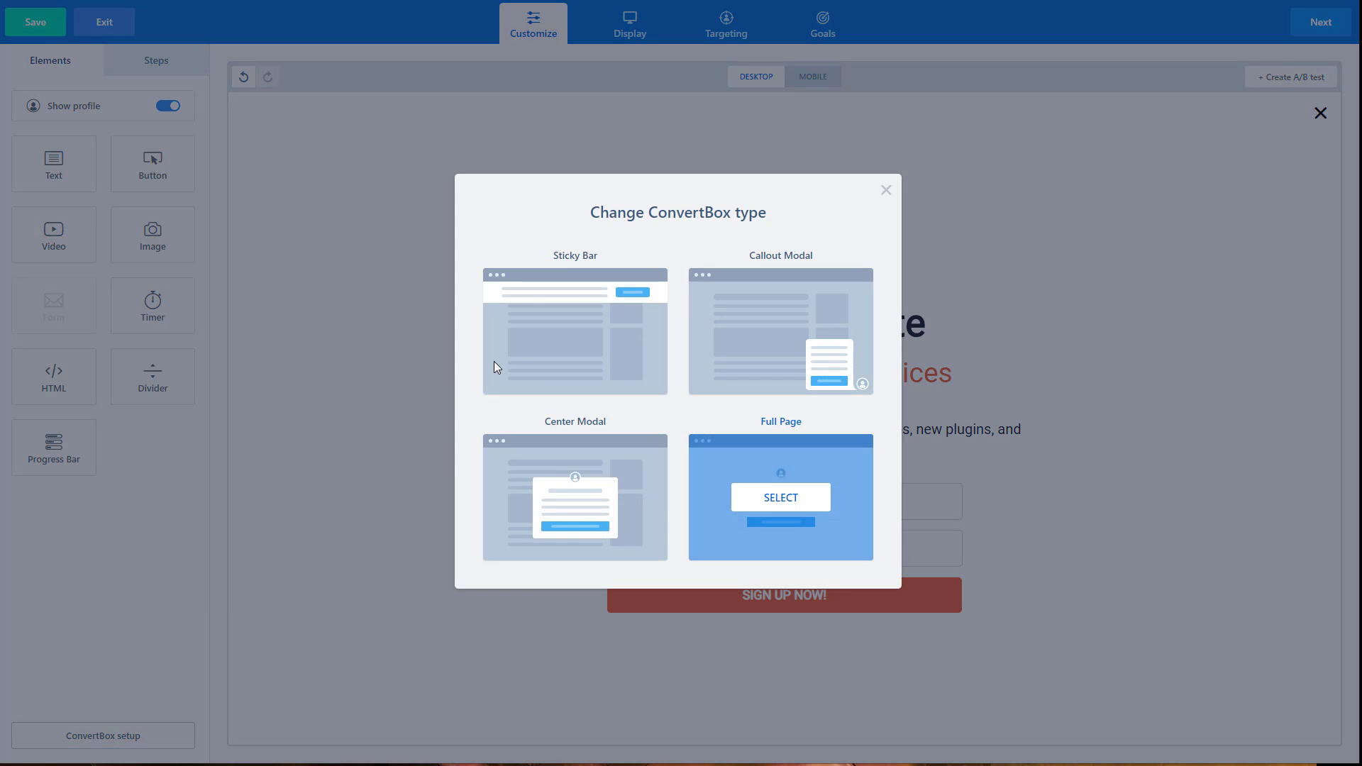
click(590, 338)
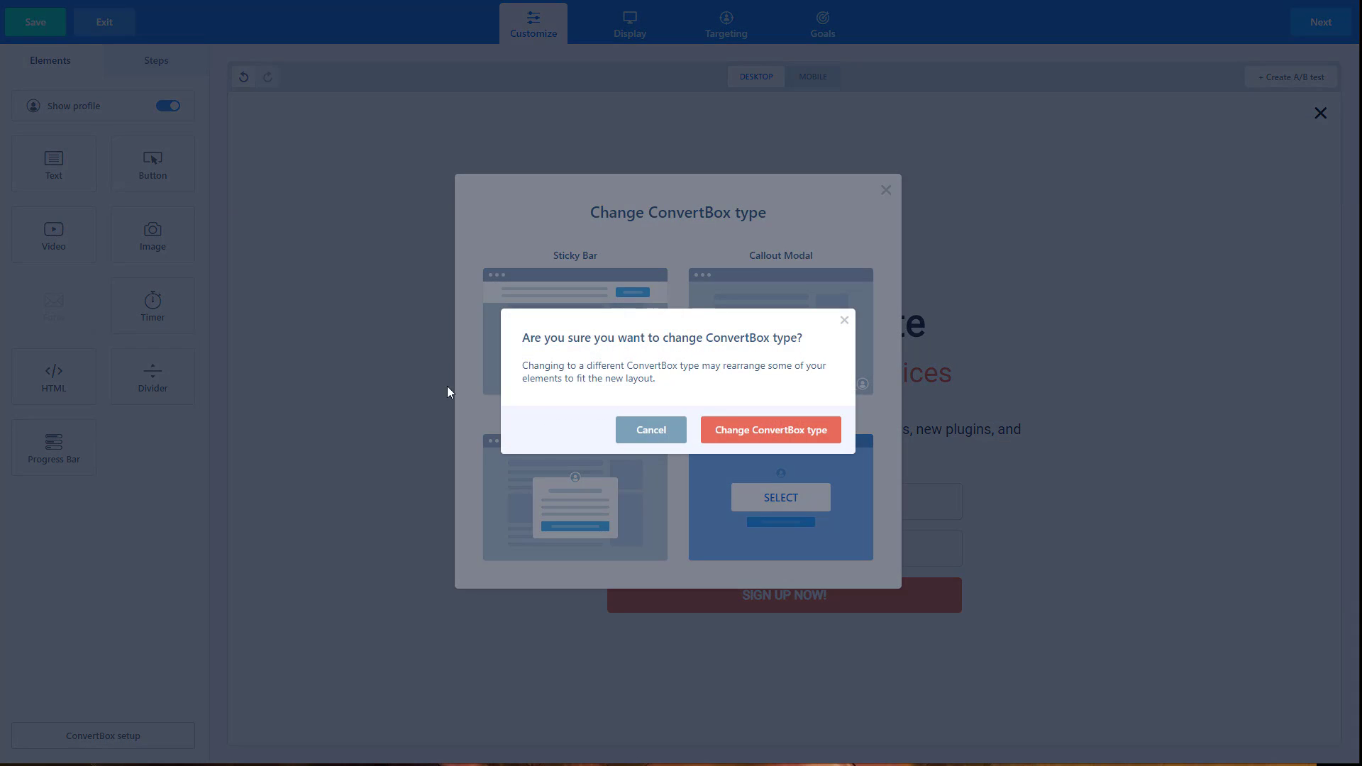
click(745, 429)
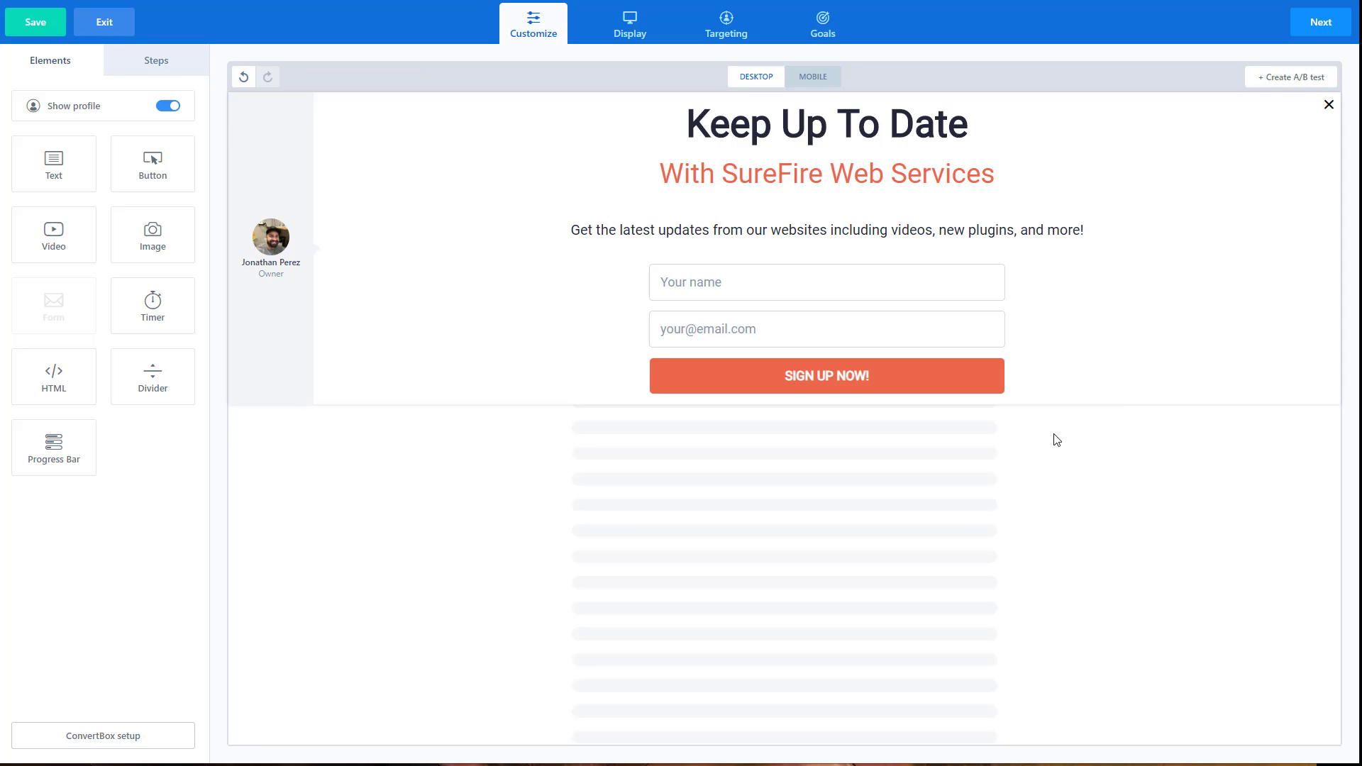
click(92, 741)
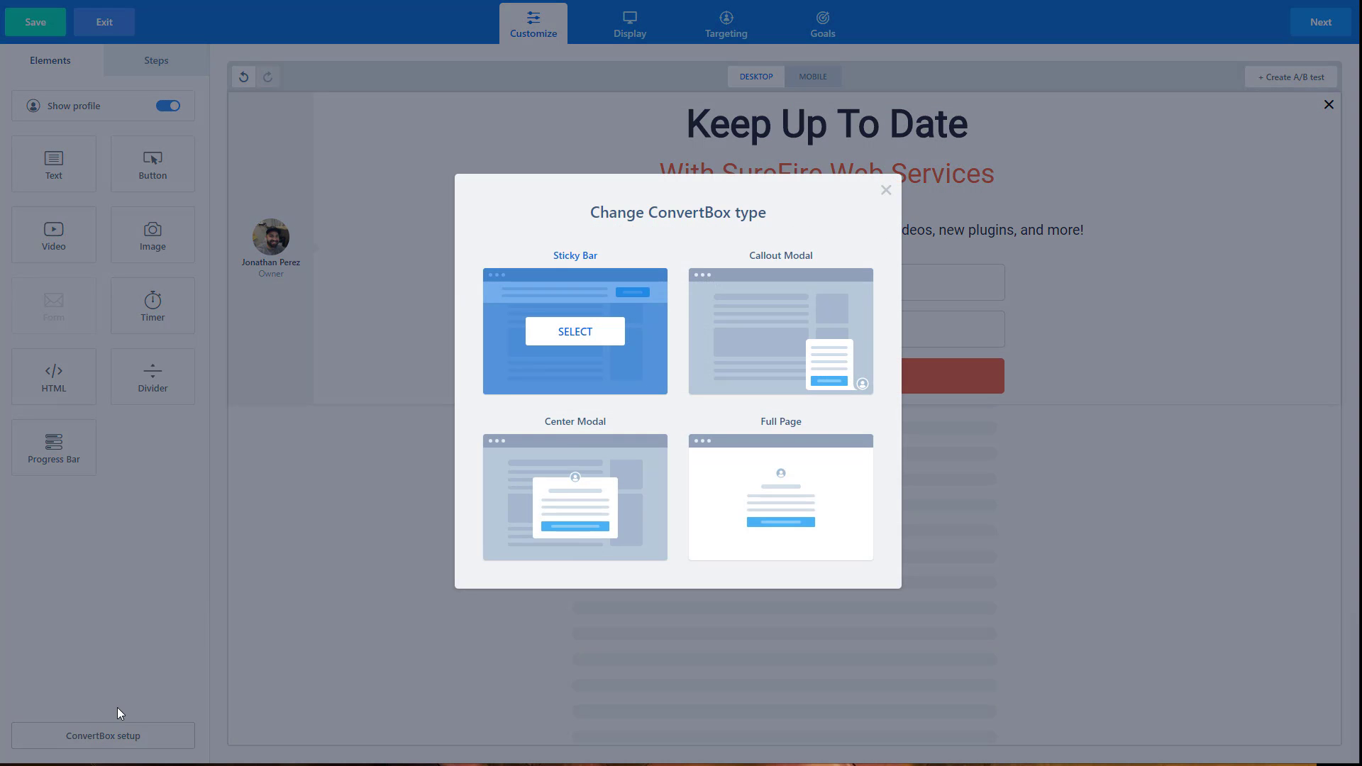
click(580, 498)
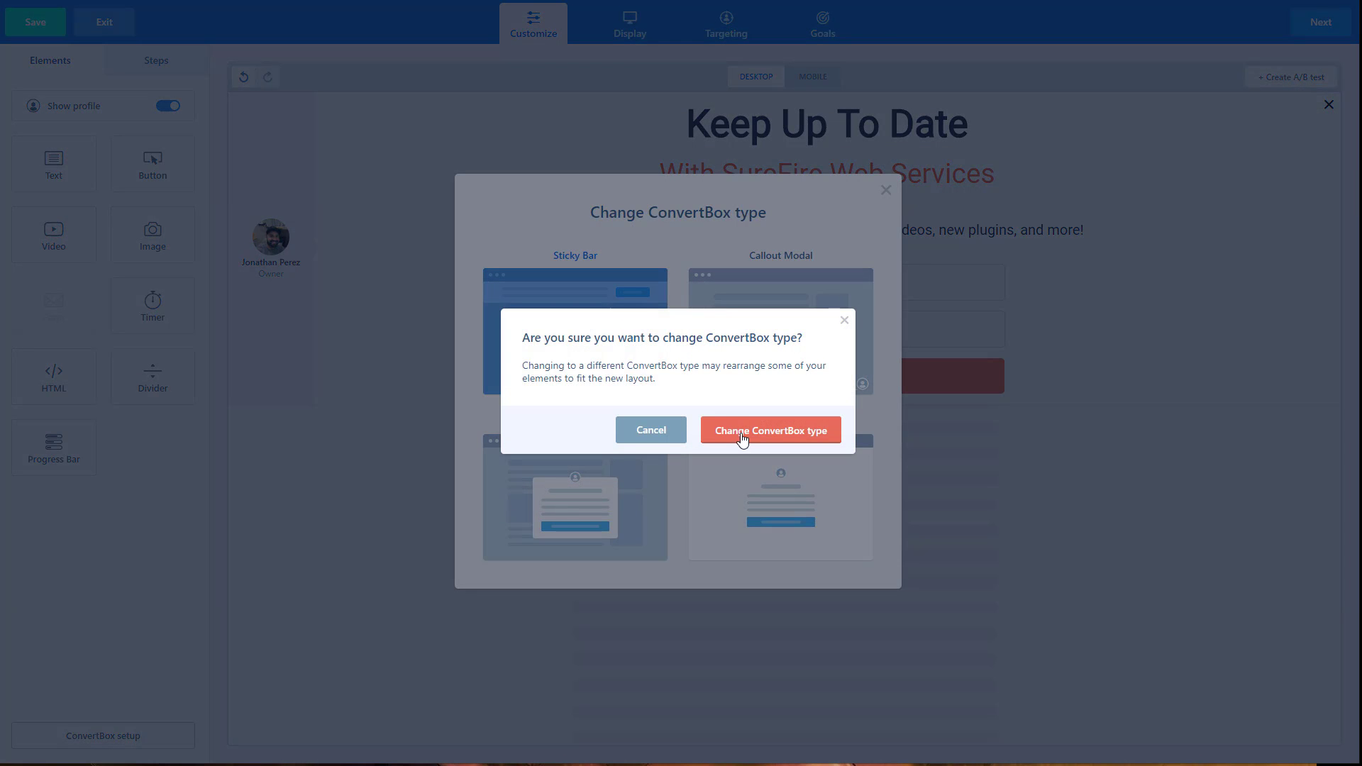
click(732, 434)
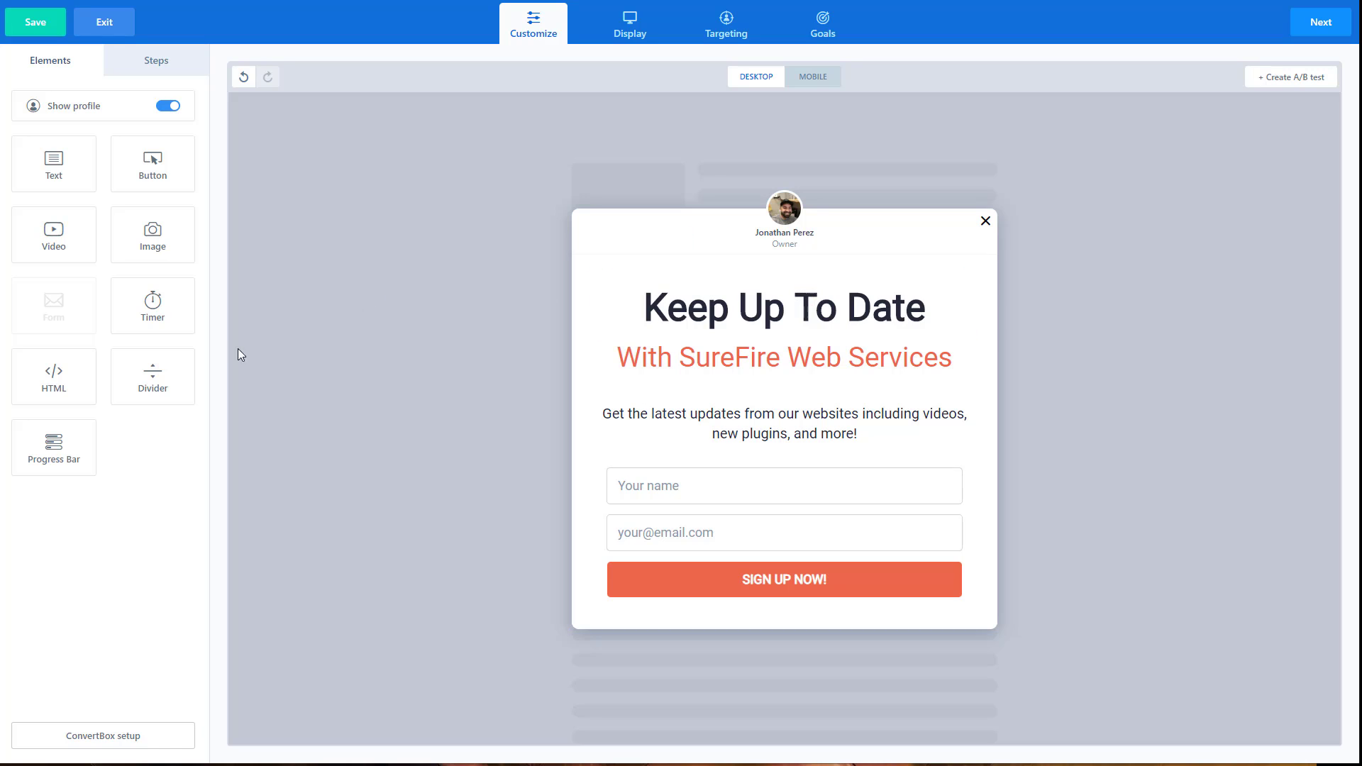
Add a countdown timer below the sign-up button and set it to evergreen with a length of 3 days, 2 hours and 5 minutes.
drag(153, 305, 805, 629)
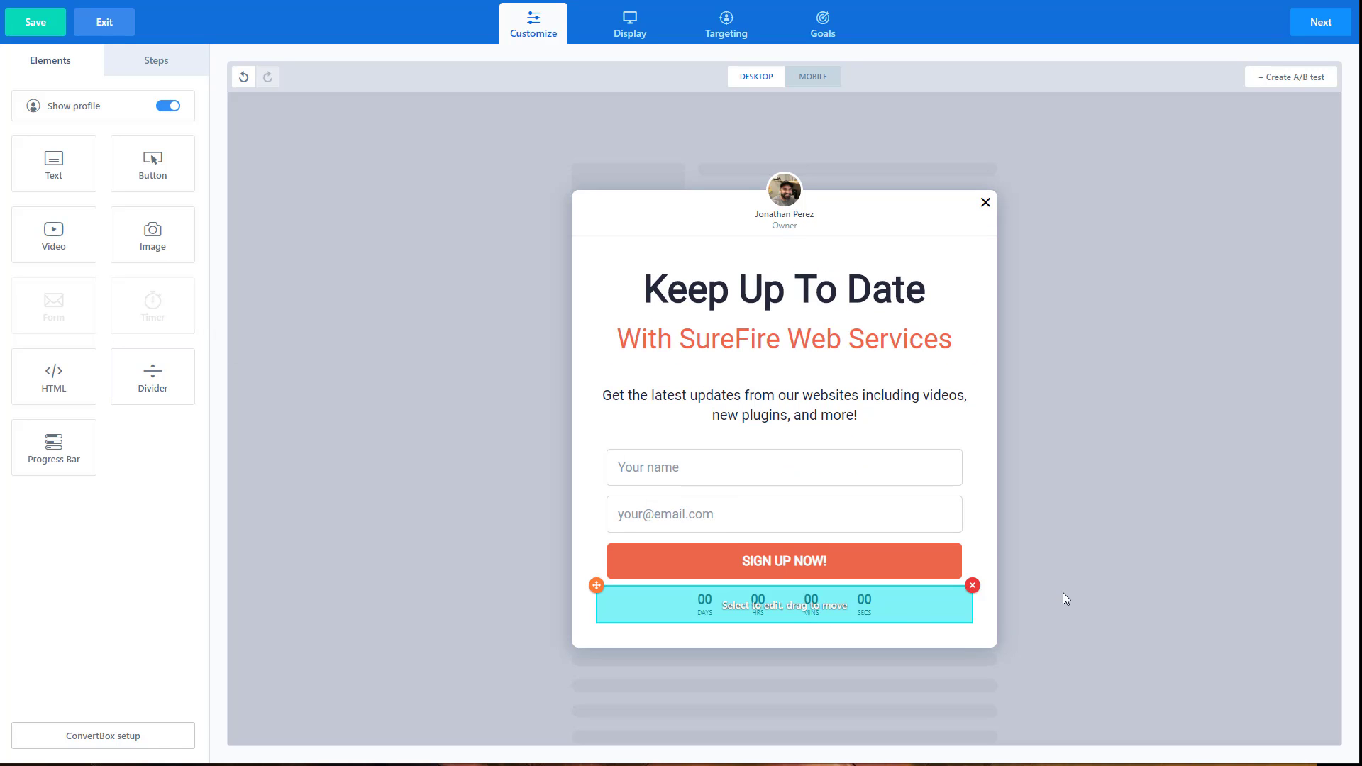
click(903, 596)
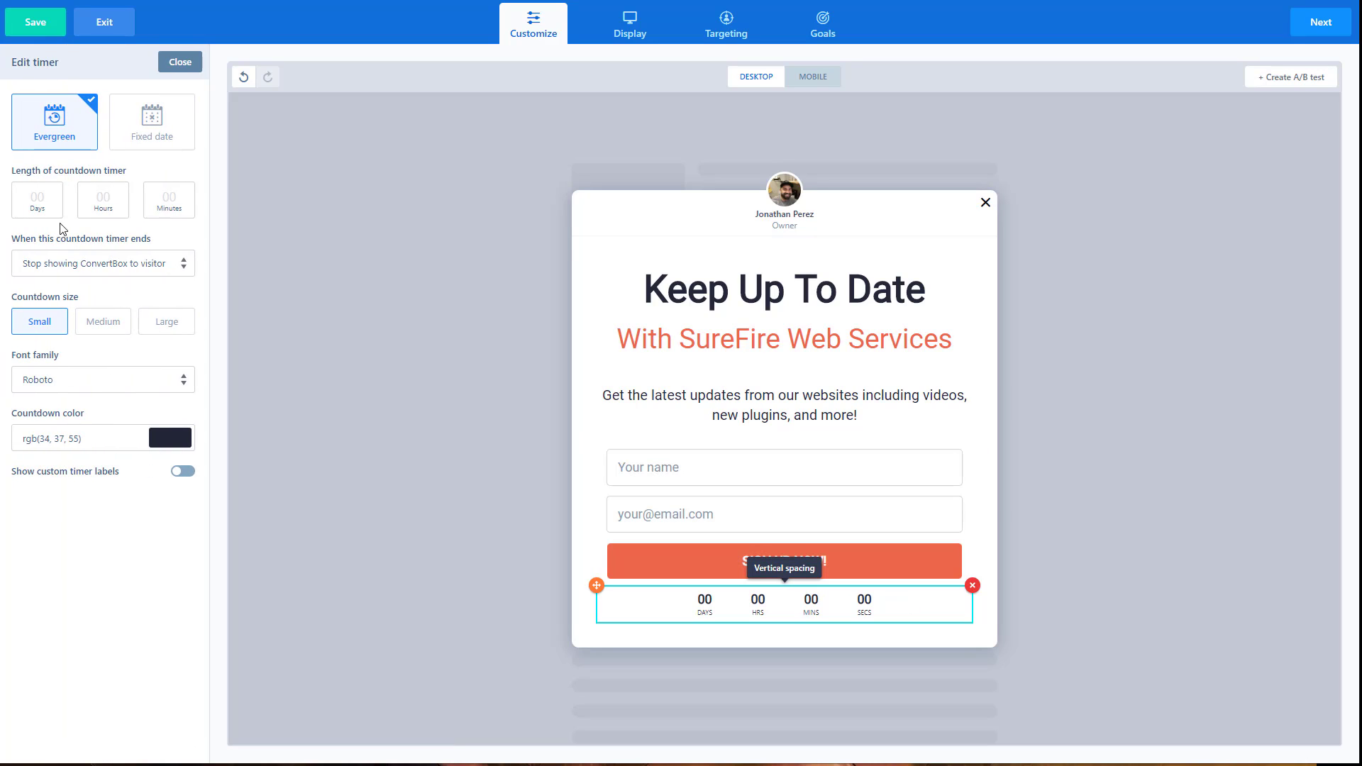
click(42, 200)
text(3)
click(98, 199)
text(2)
click(170, 195)
text(5)
click(165, 142)
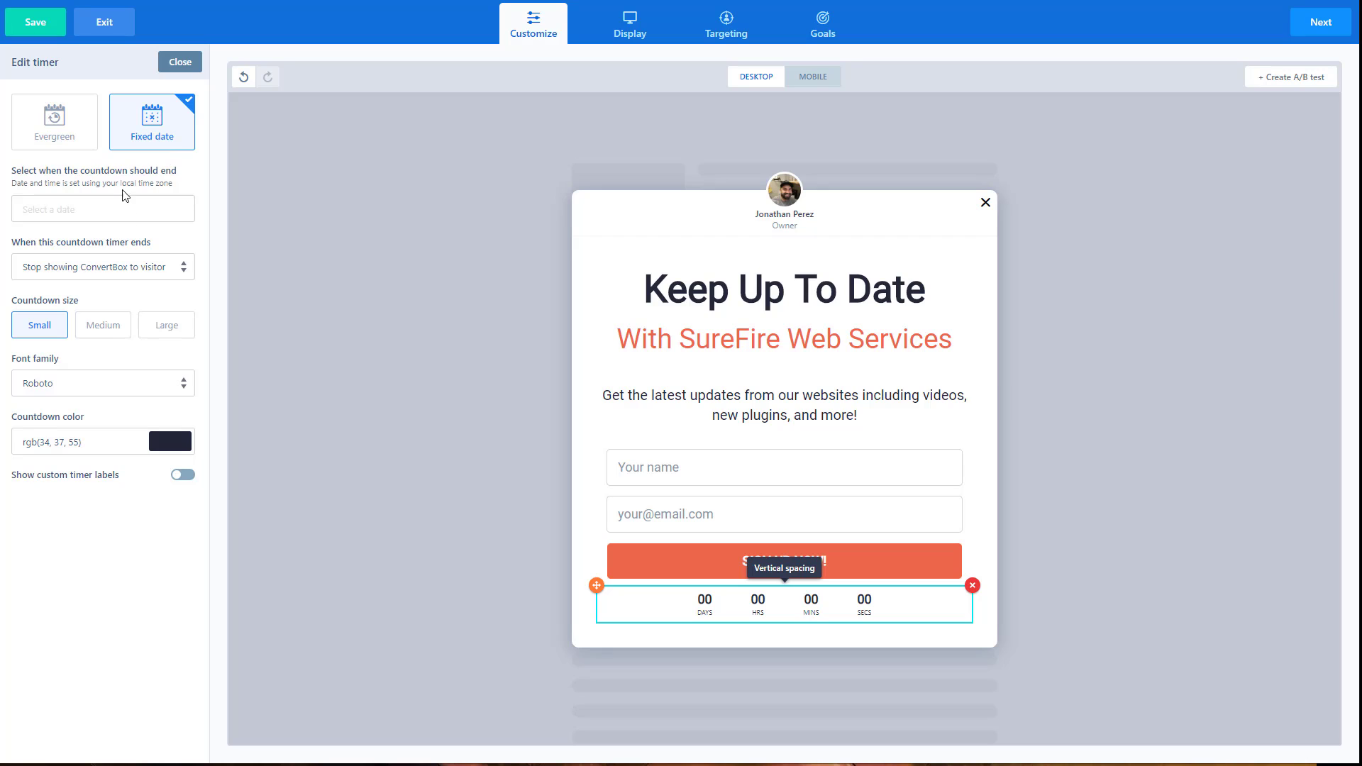
click(80, 145)
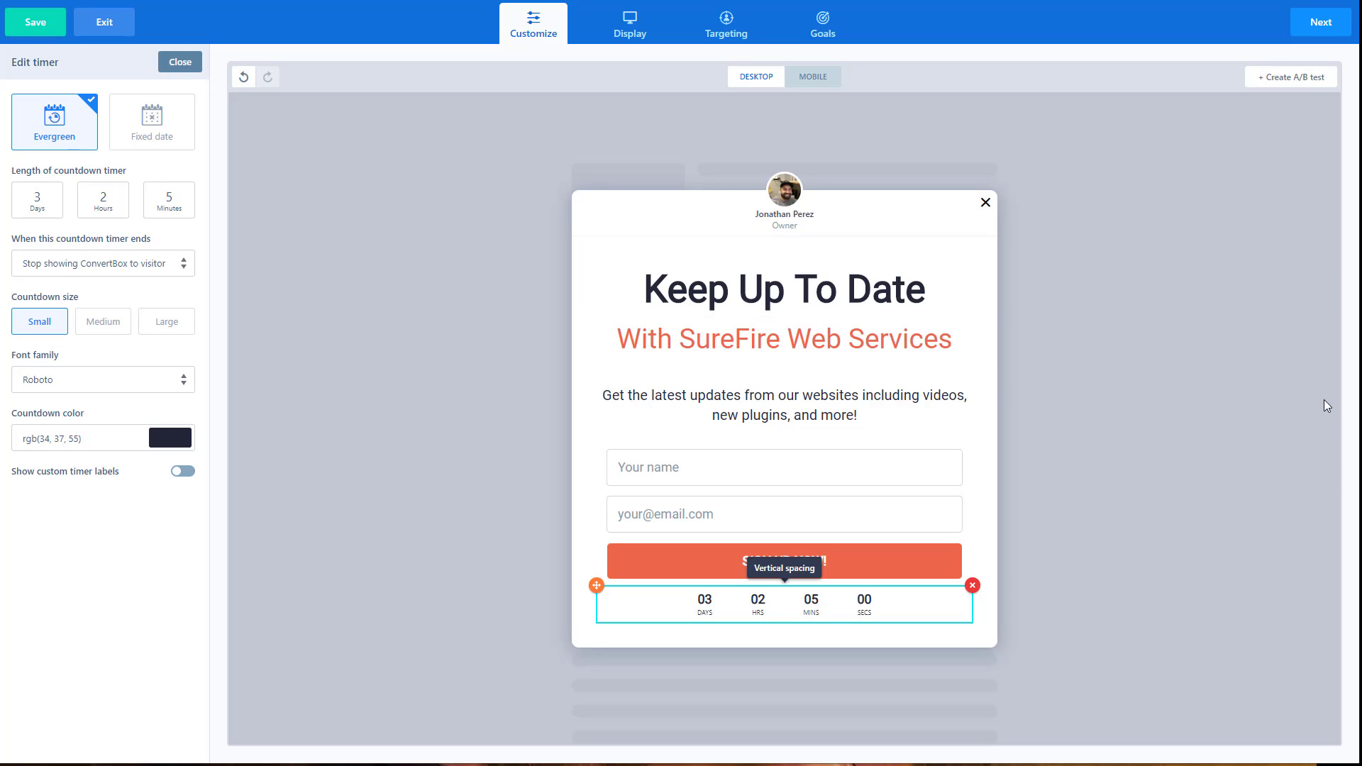
Check the popup's mobile layout and save the changes, returning to the dashboard.
click(827, 78)
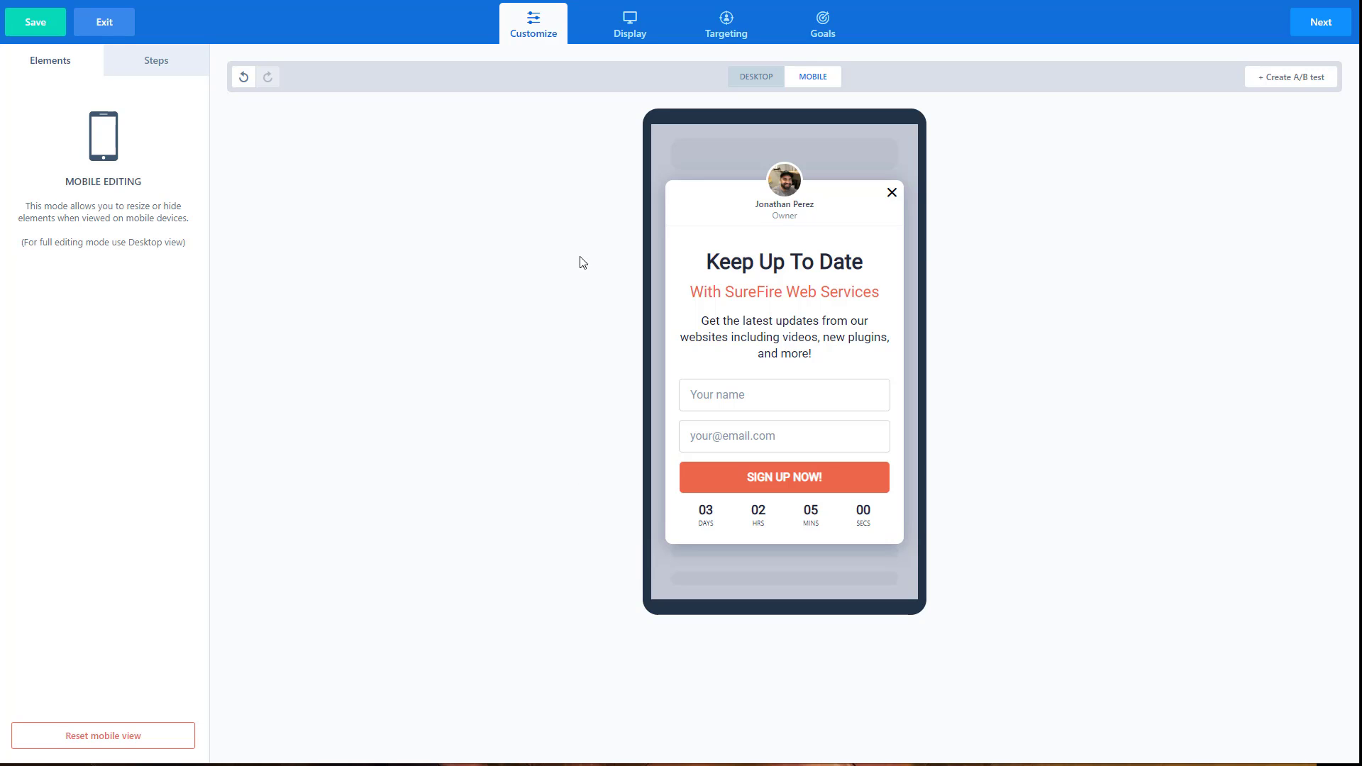
click(758, 79)
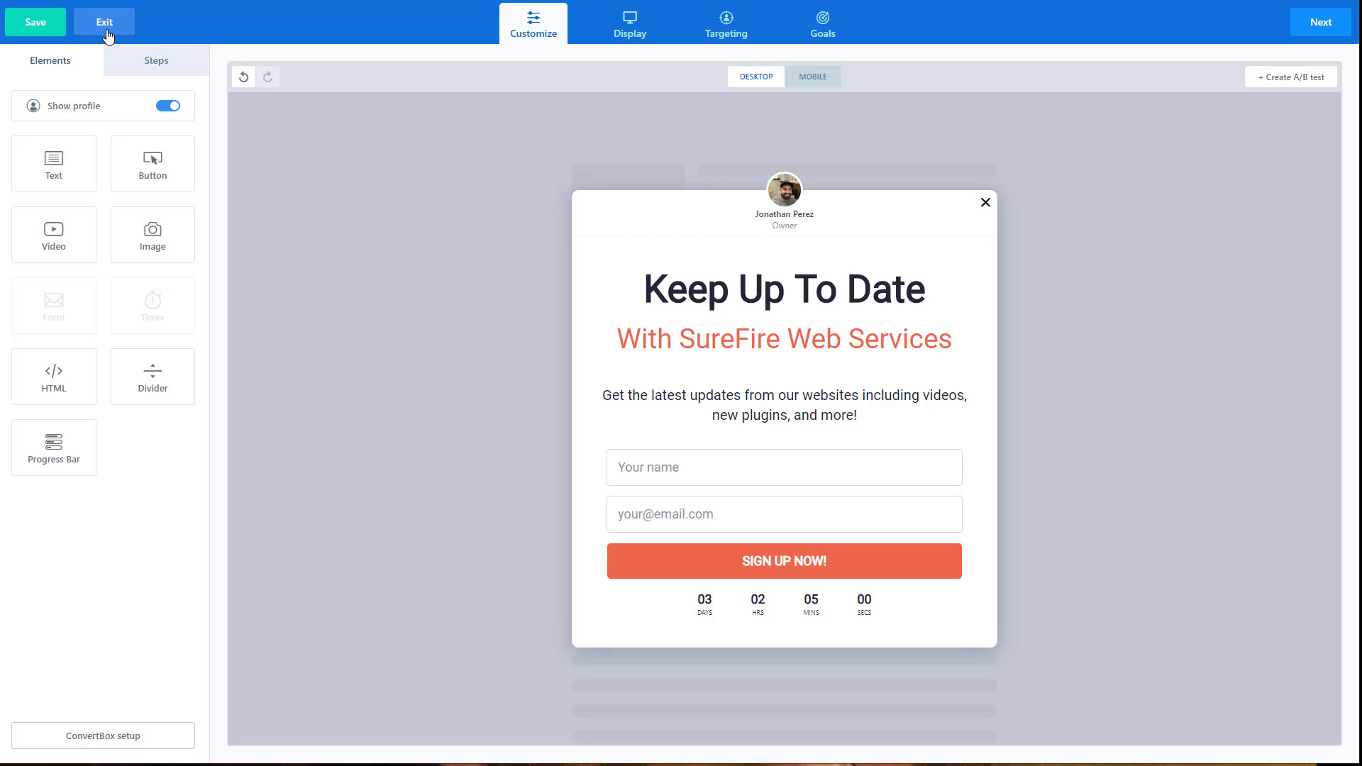
click(50, 27)
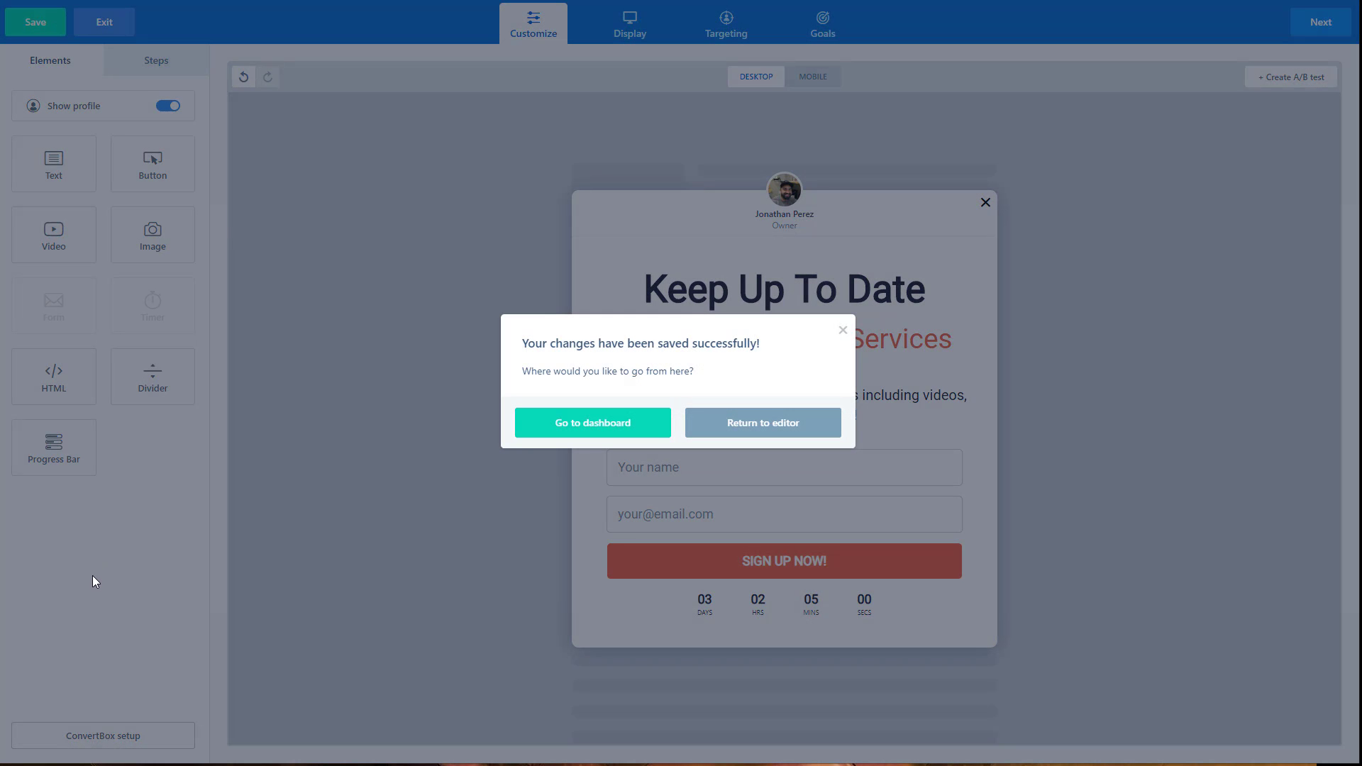
click(592, 424)
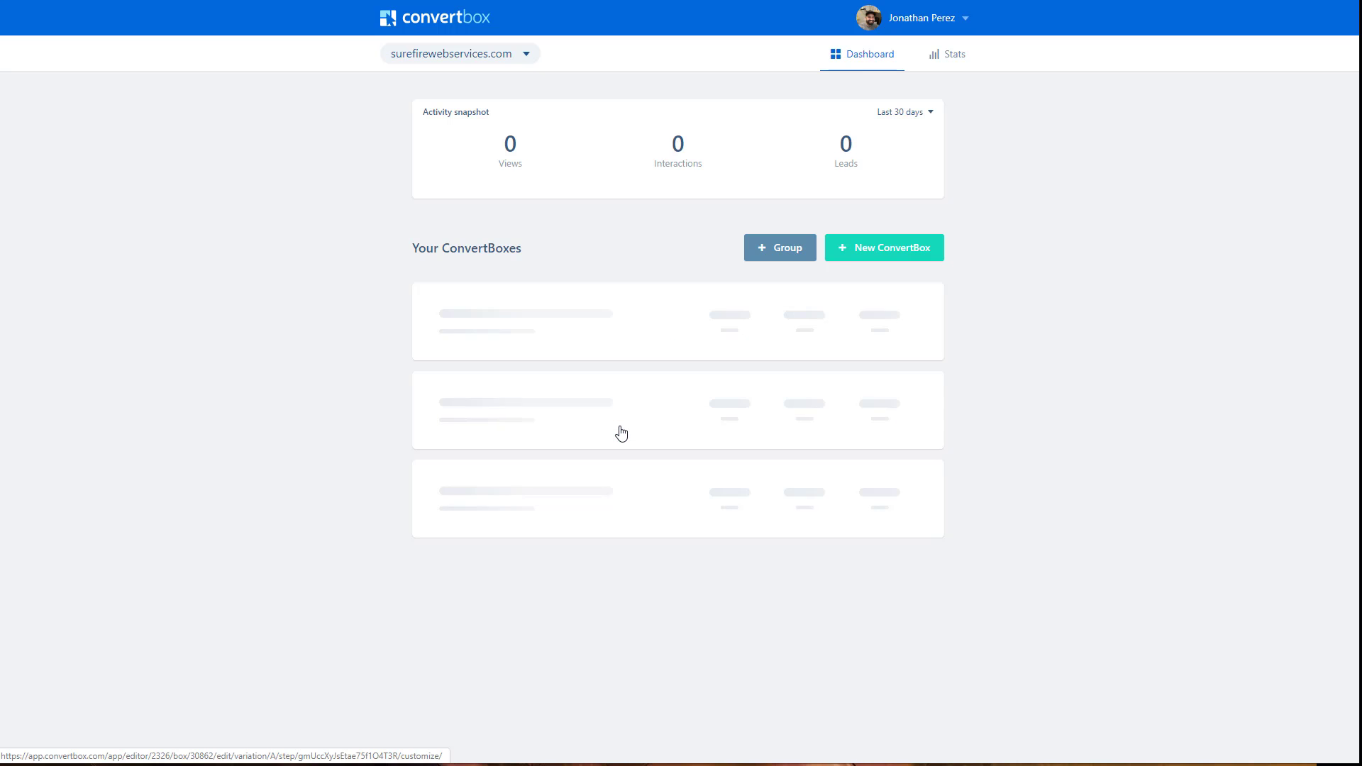